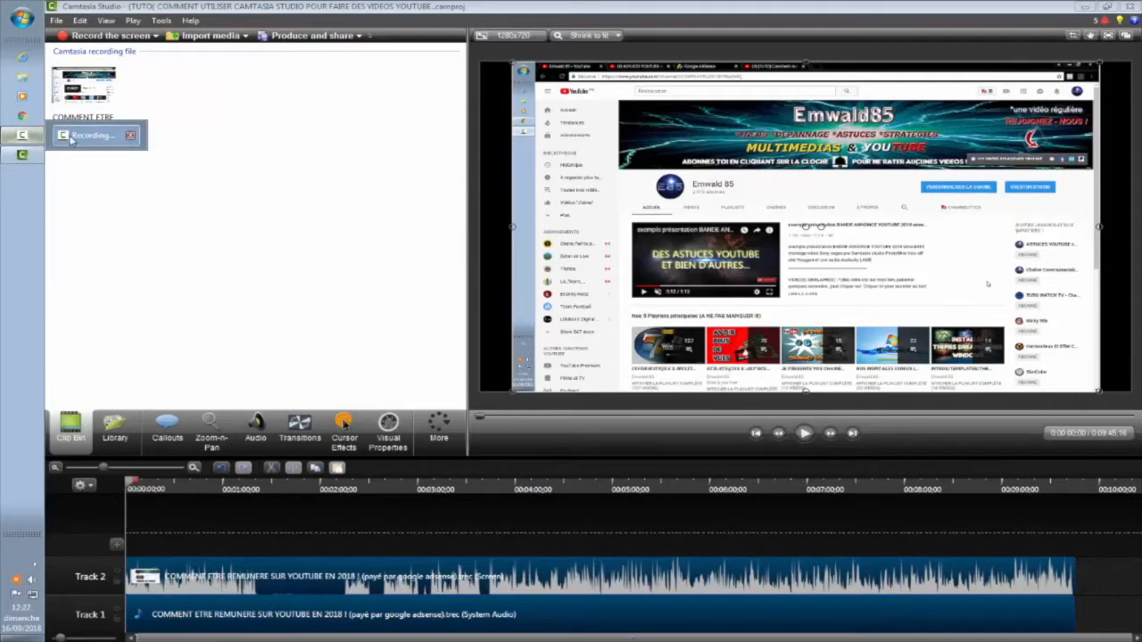
click(22, 18)
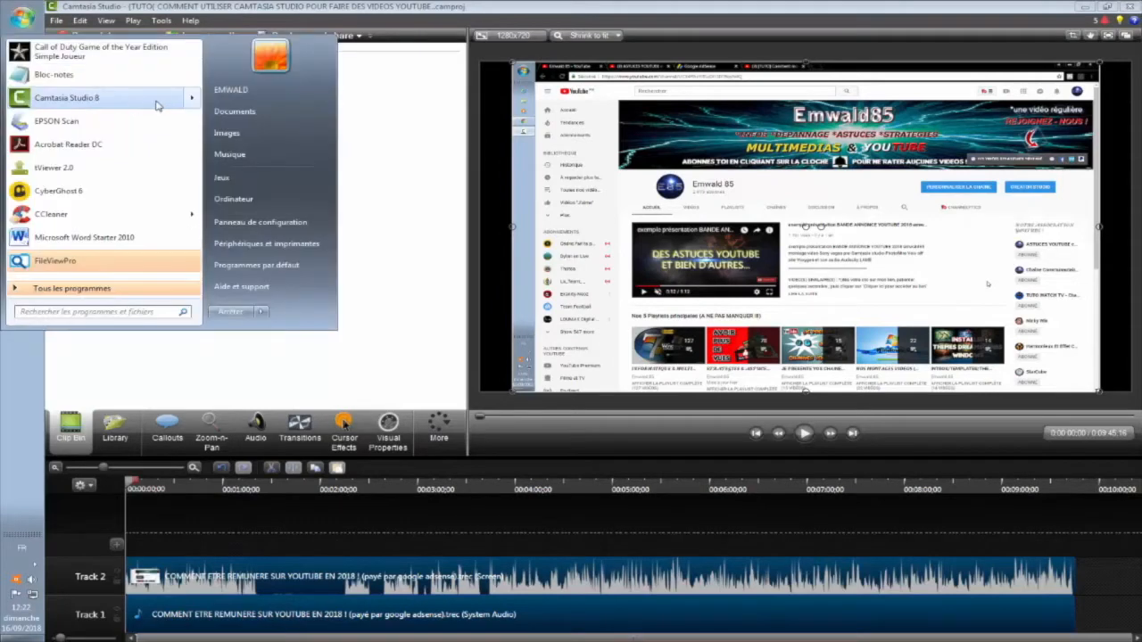
mouse_move(190, 101)
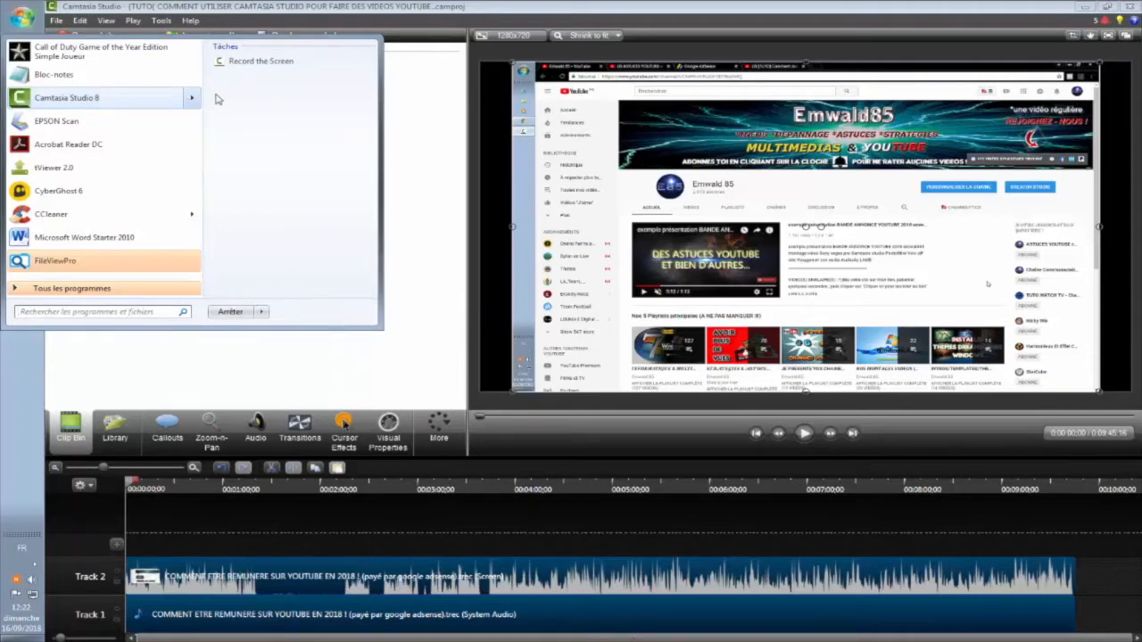
click(243, 64)
click(428, 322)
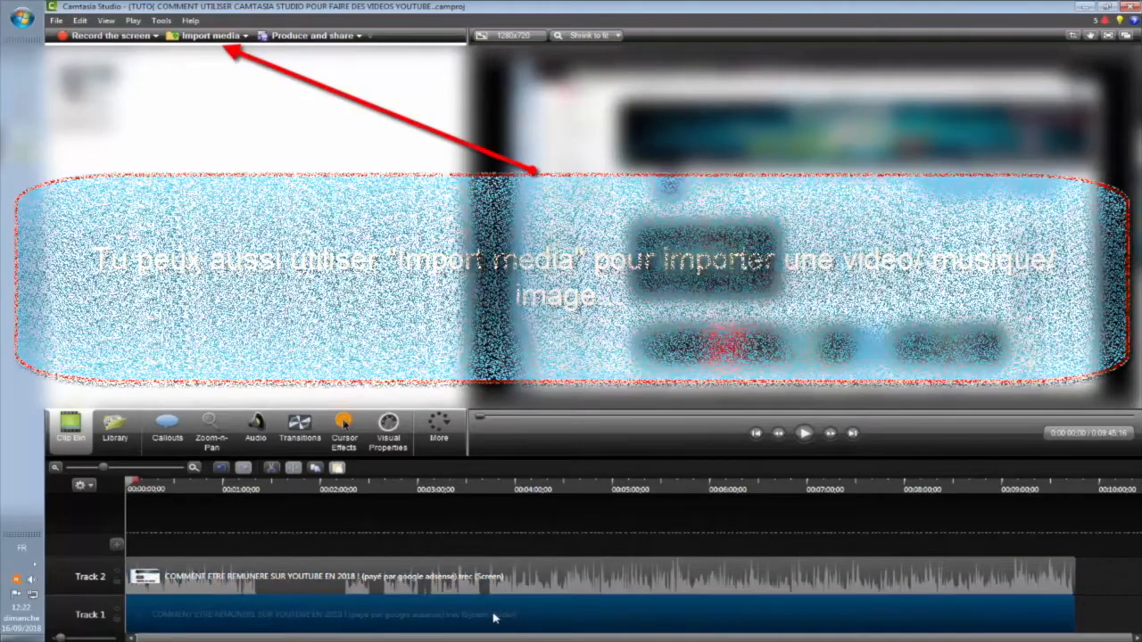
Delete the system audio clip from Track 1
right_click(496, 615)
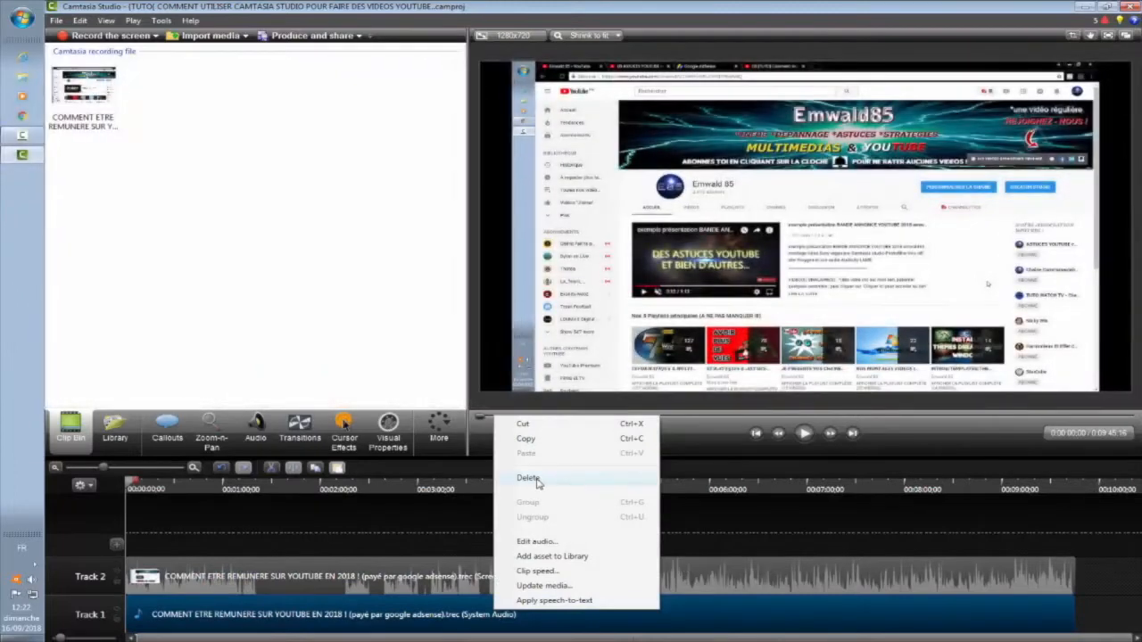
click(528, 478)
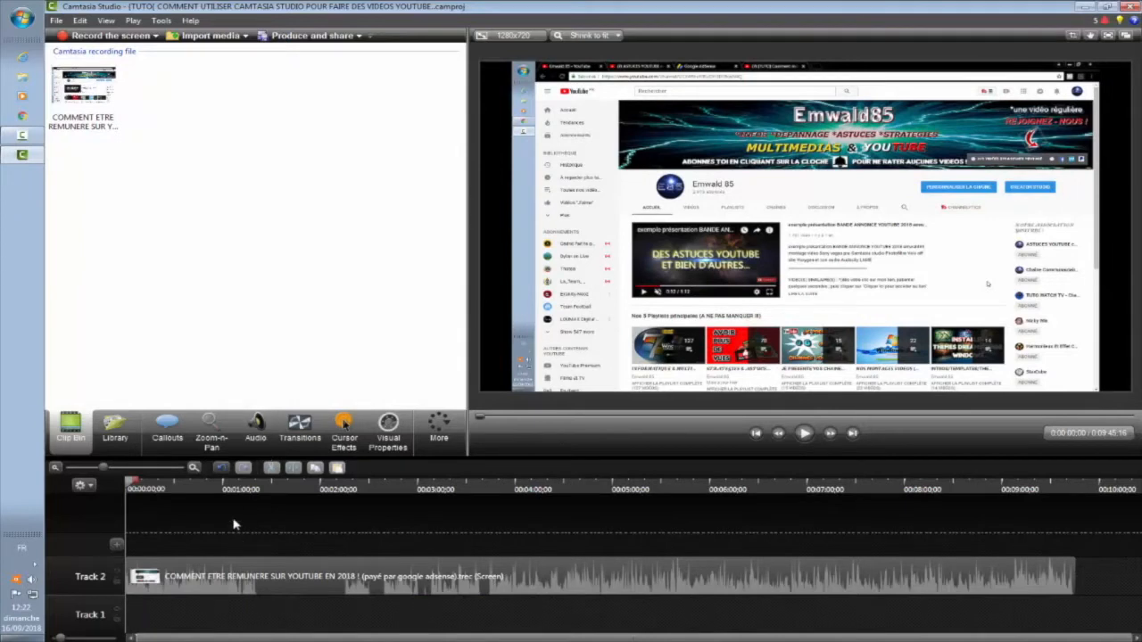
Separate the video and audio of the screen recording on Track 2, then select each of the two clips in turn
click(261, 580)
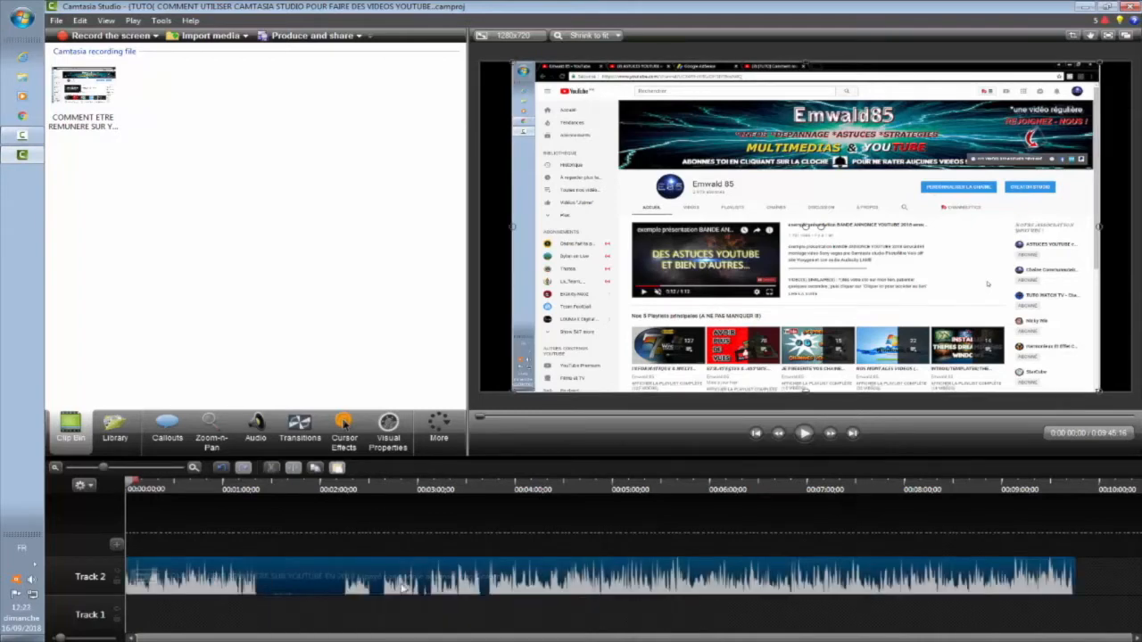
right_click(311, 582)
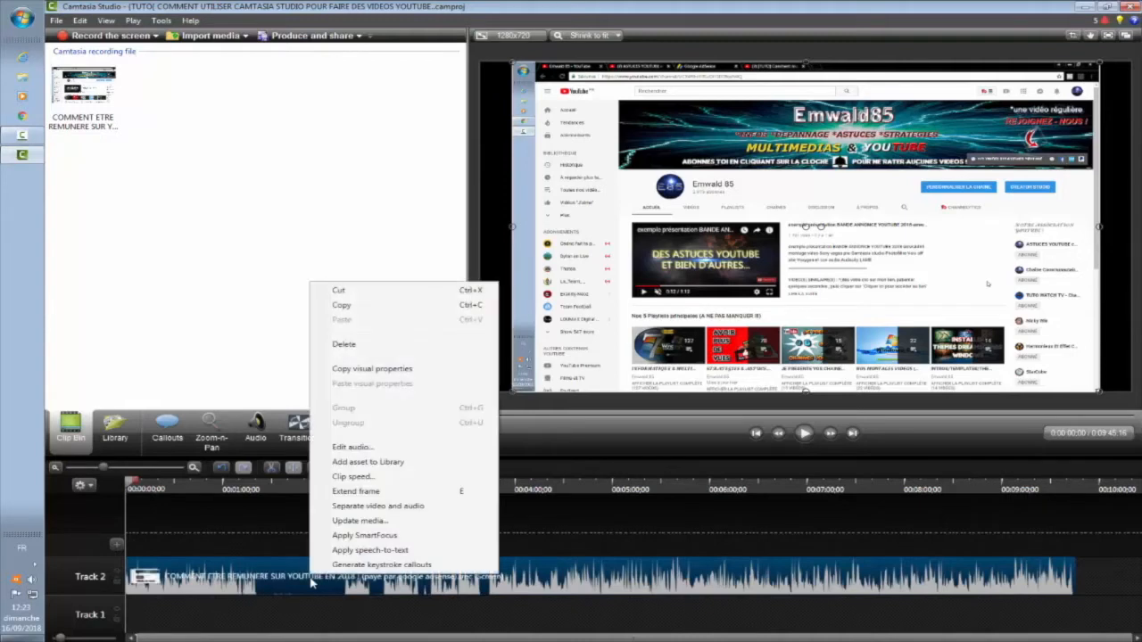
click(387, 508)
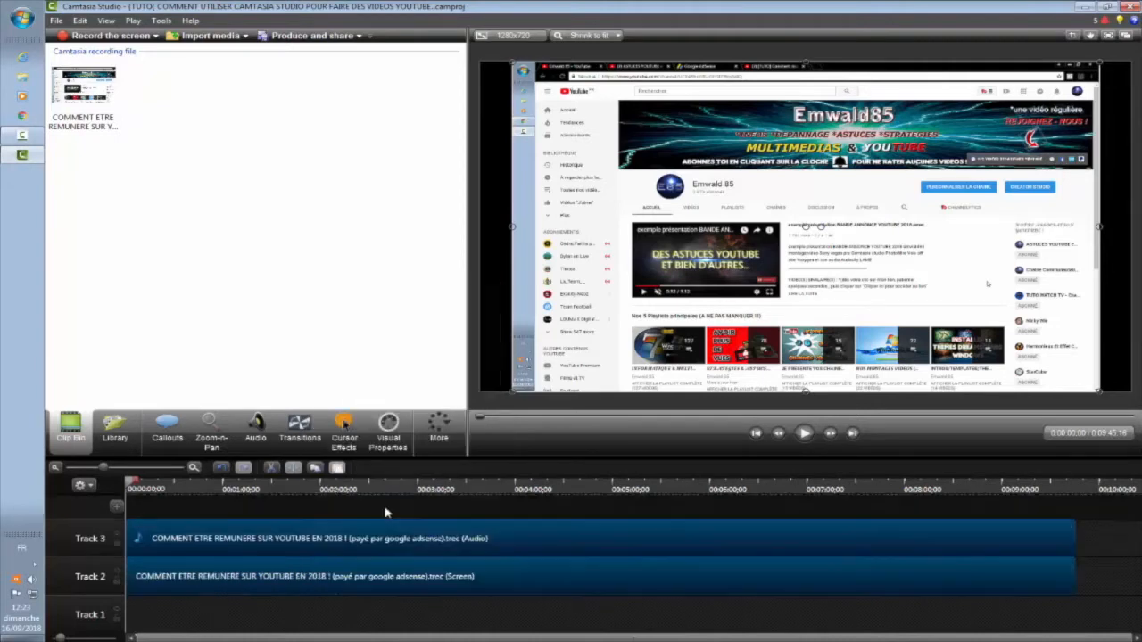
click(268, 545)
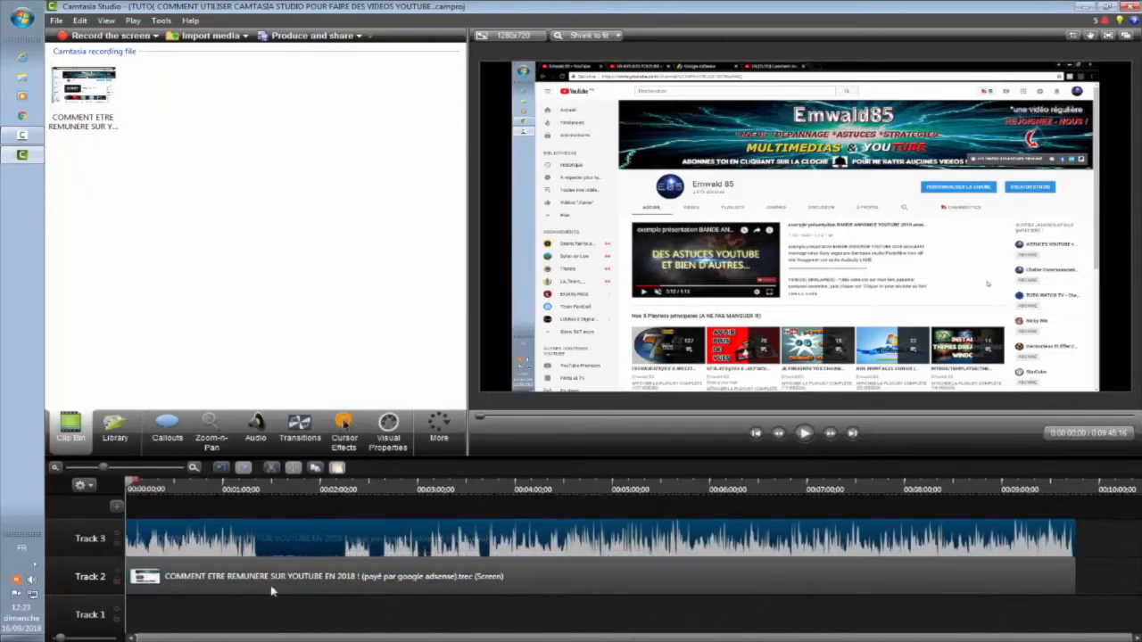
click(254, 576)
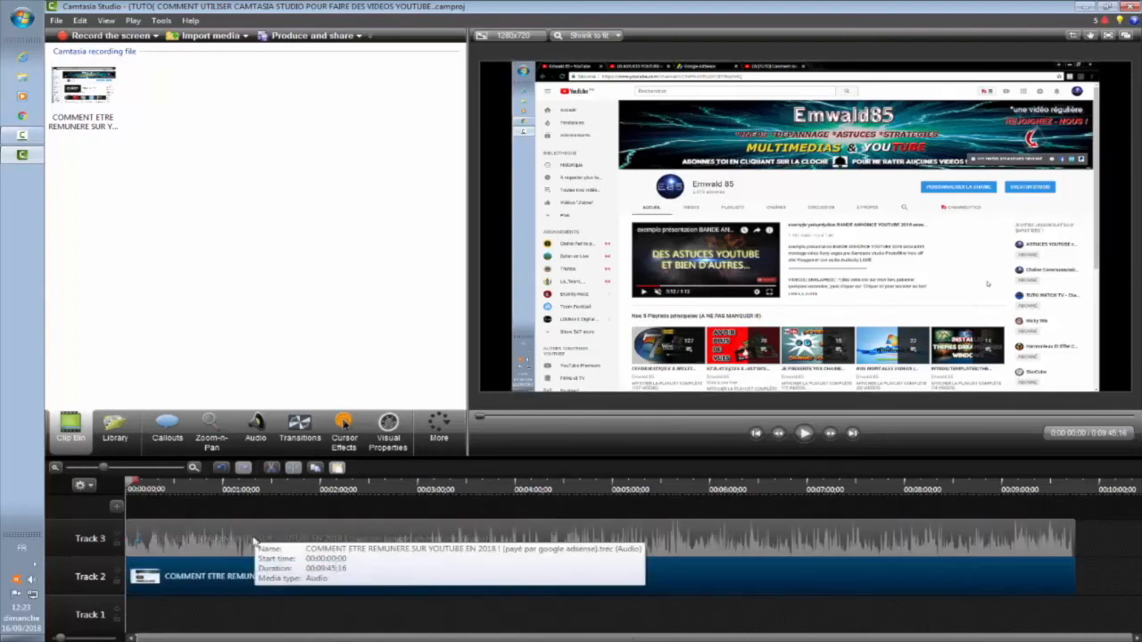
click(256, 542)
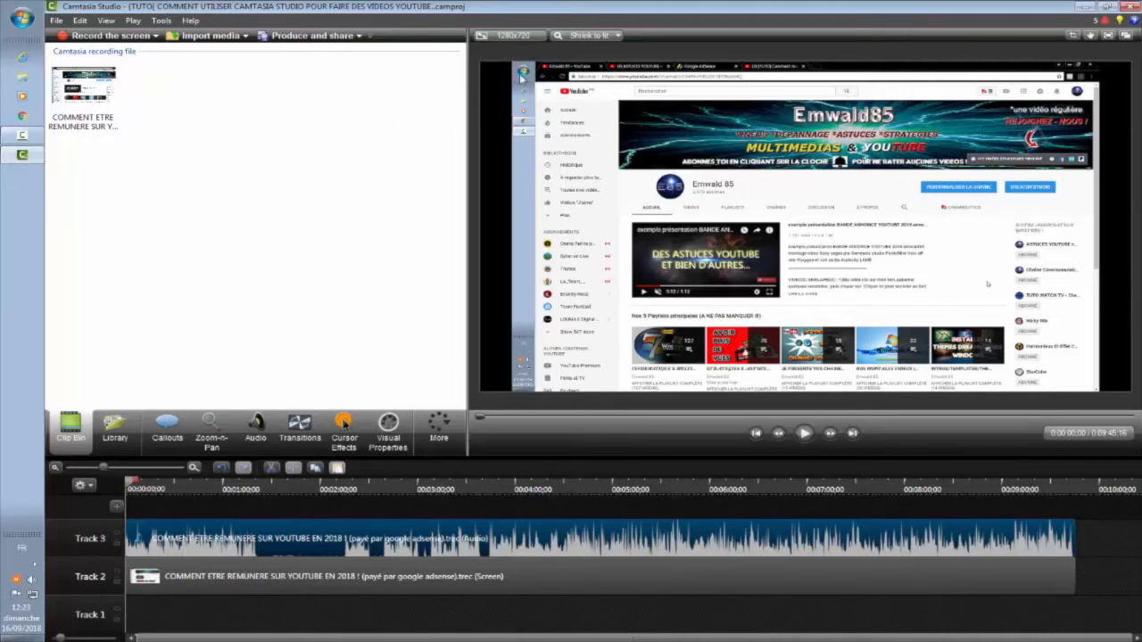
Review the project's editing dimensions without changing them
click(503, 36)
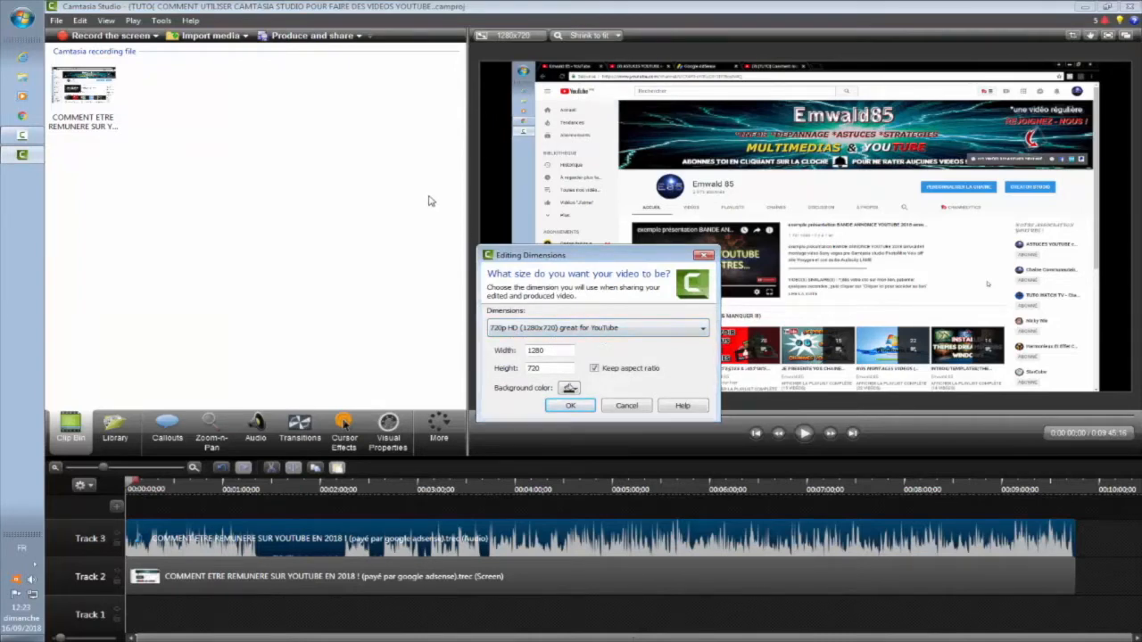
click(705, 257)
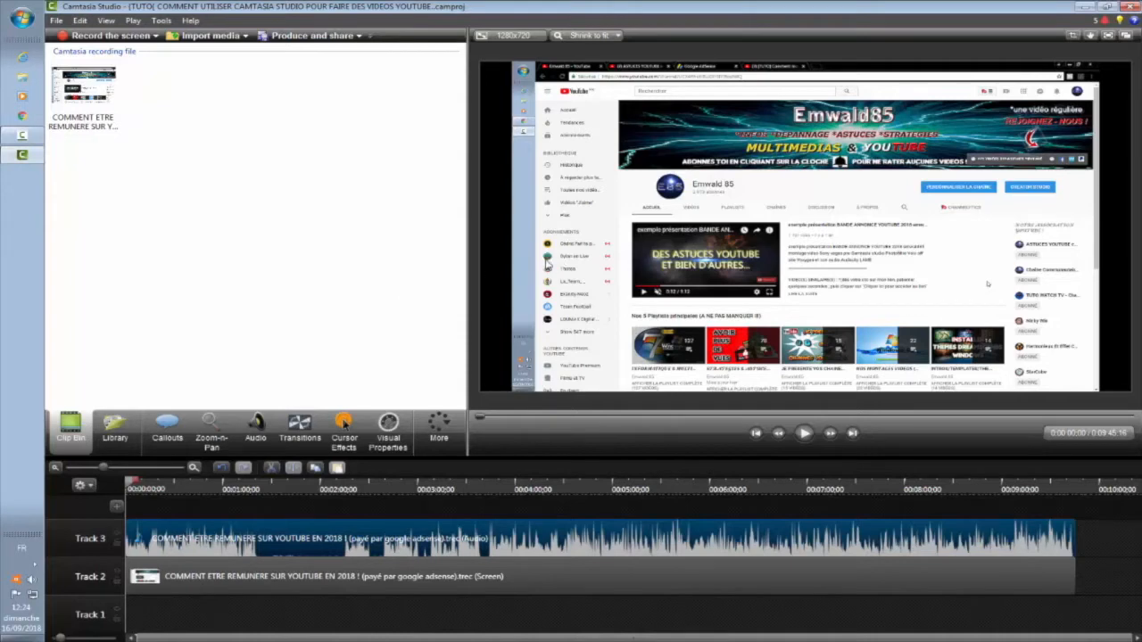
Stretch the screen clip horizontally on both sides so it fills the full width of the canvas
click(573, 263)
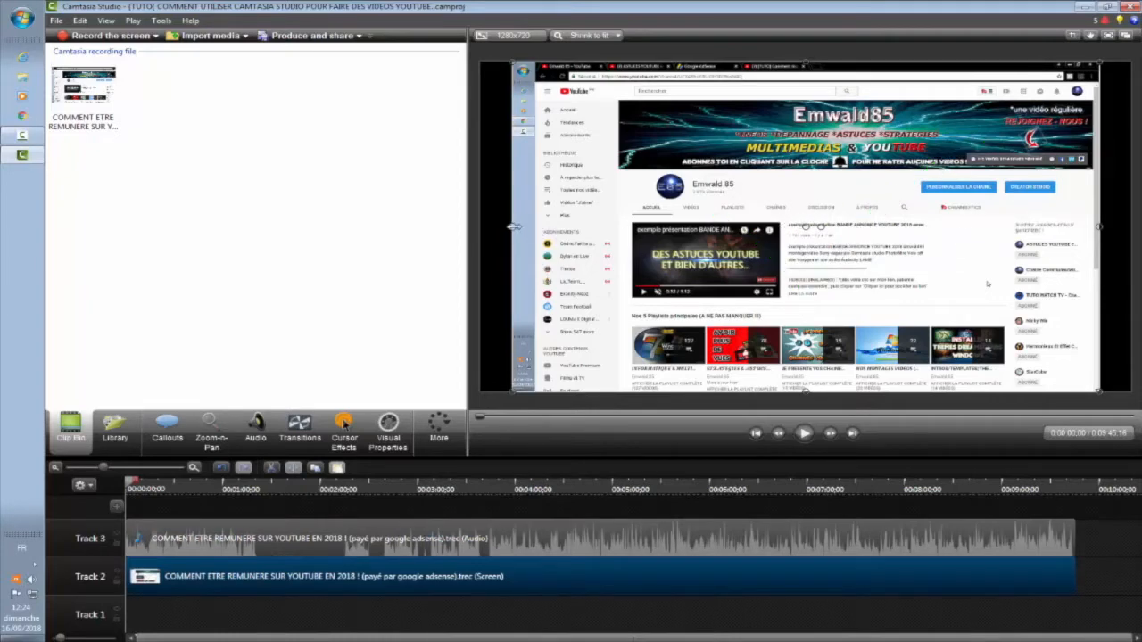
drag(513, 227, 480, 226)
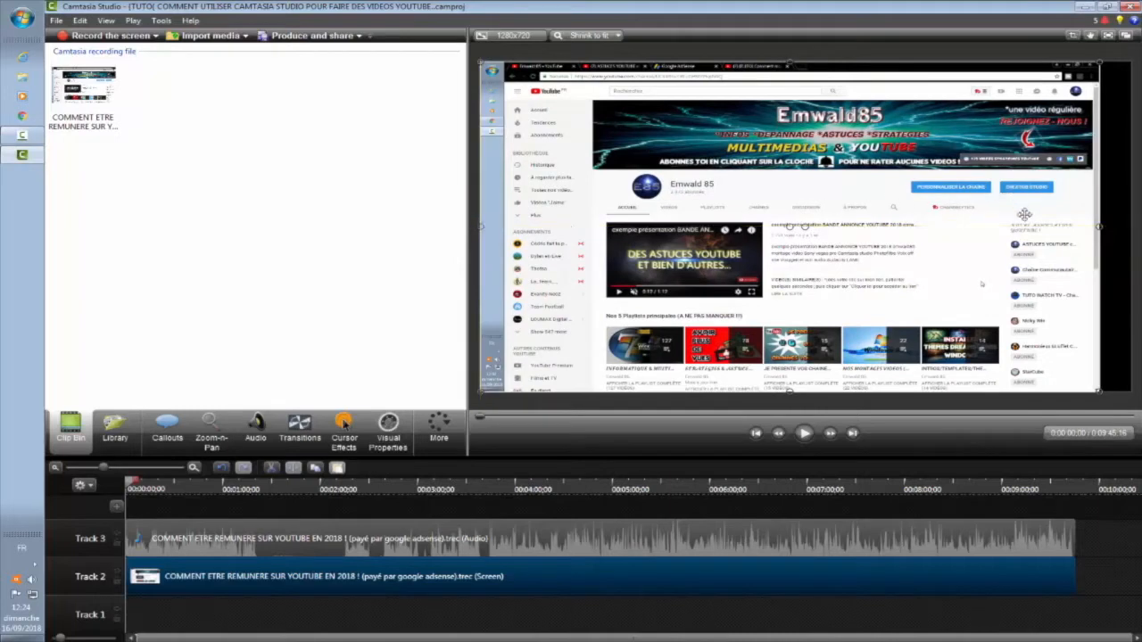
drag(1100, 227, 1132, 231)
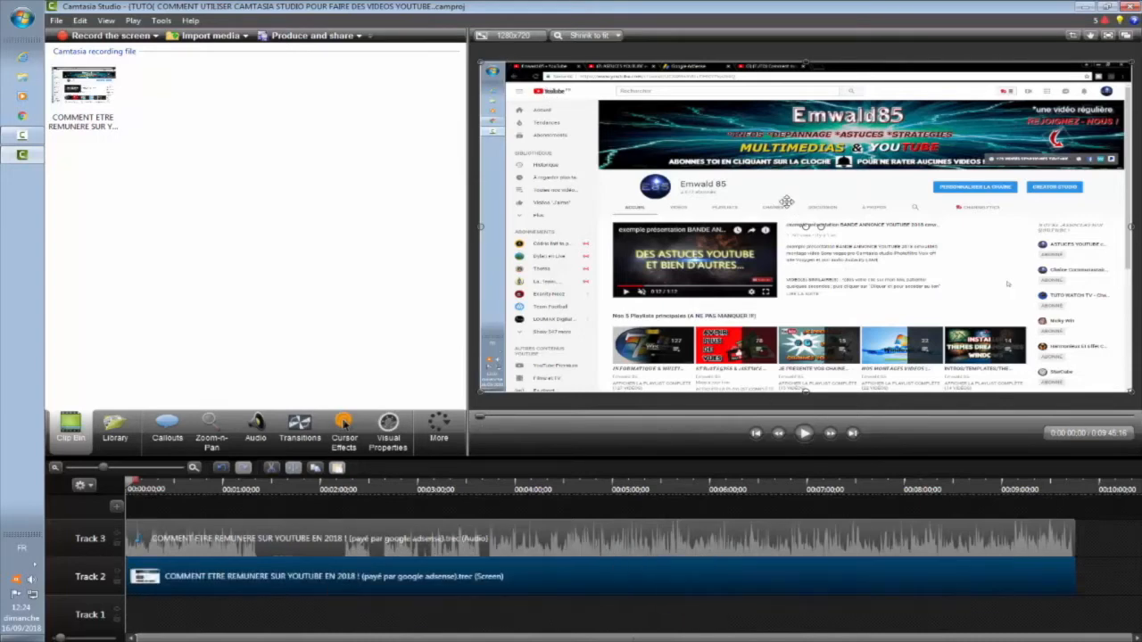
click(472, 612)
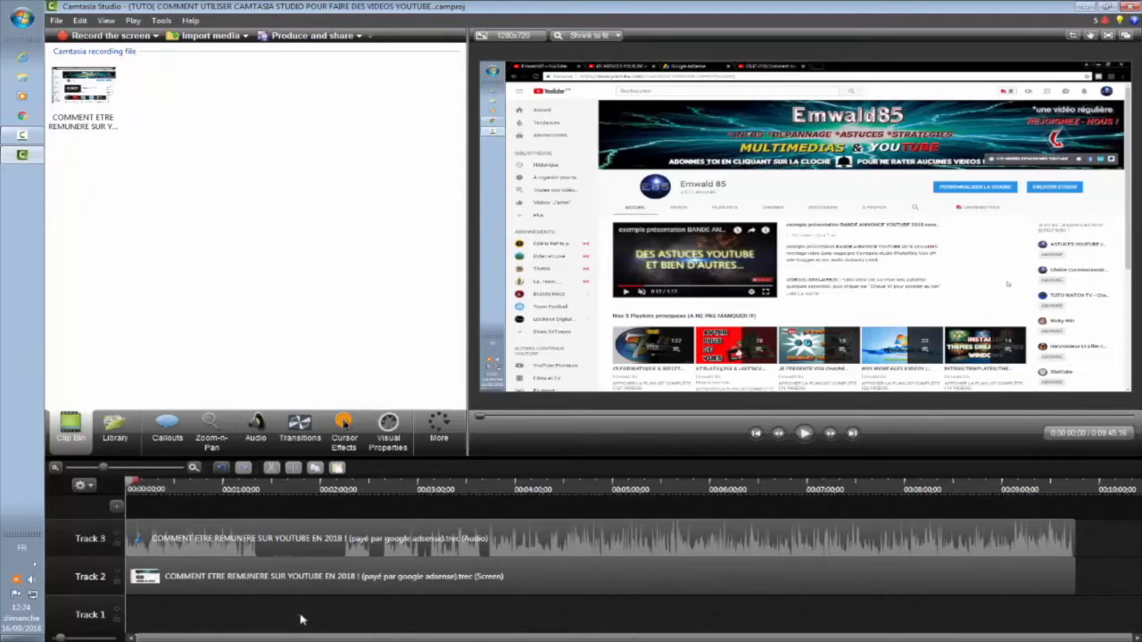
Select the audio and screen clips together and shift them so they start at about 2:21 on the timeline
drag(303, 615, 344, 548)
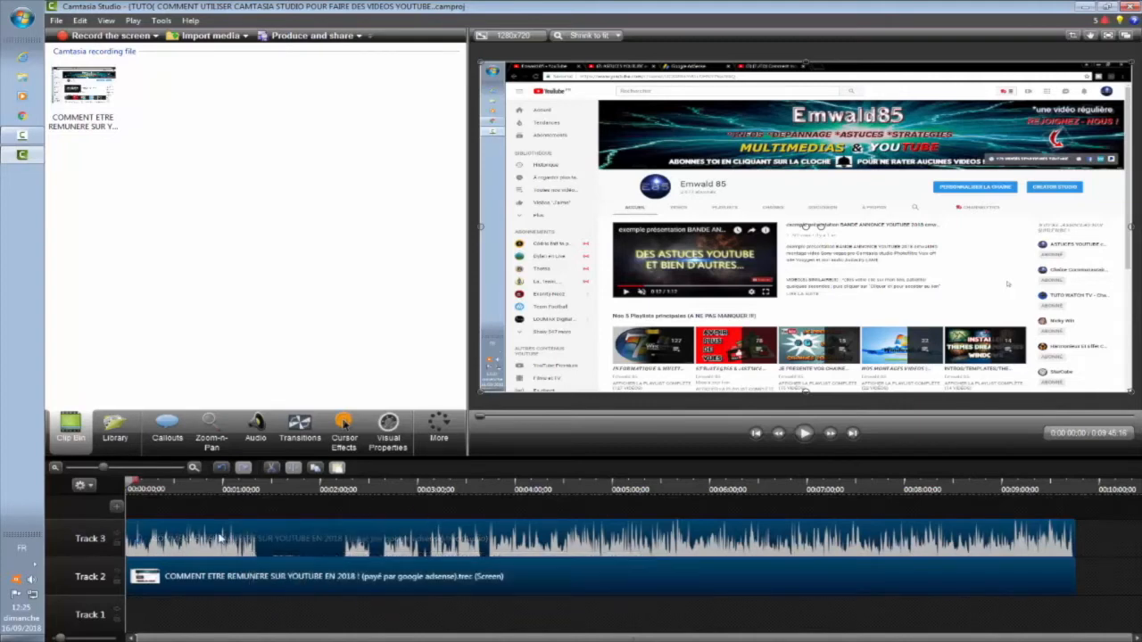
drag(222, 538, 449, 553)
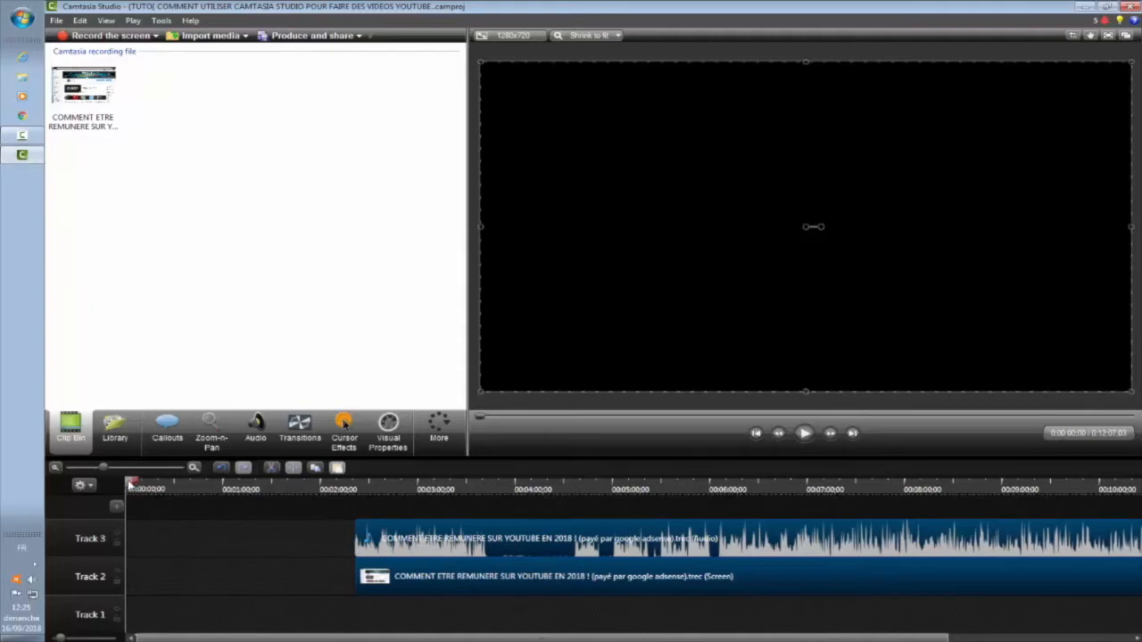
Scrub the playhead through the timeline to preview the shifted clips and return it to the start
drag(131, 482, 213, 488)
click(479, 489)
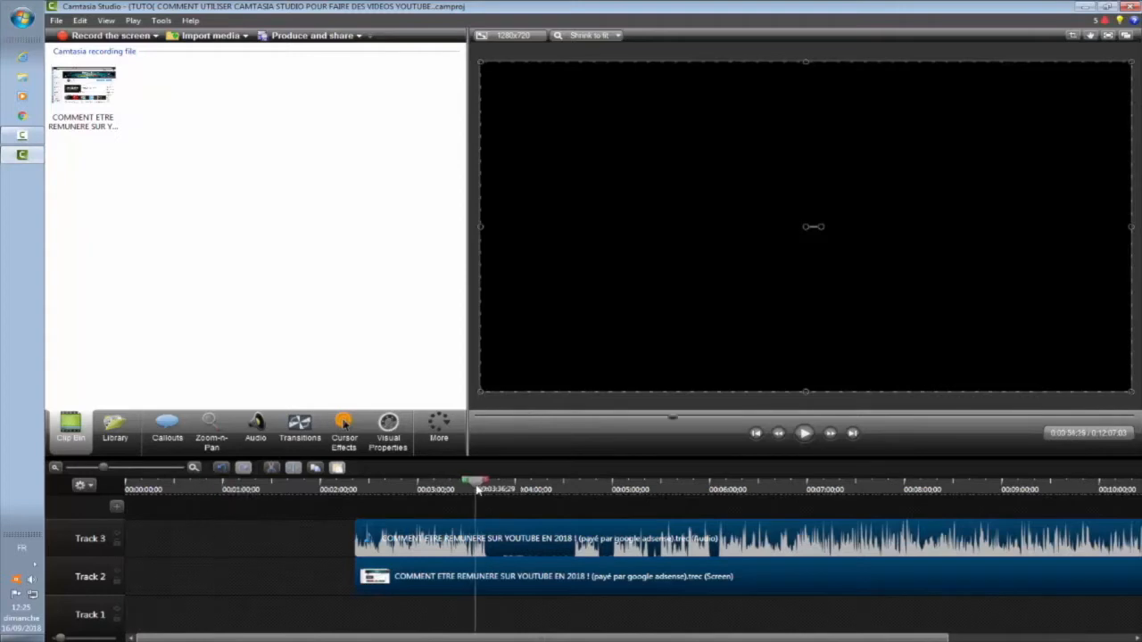
click(317, 489)
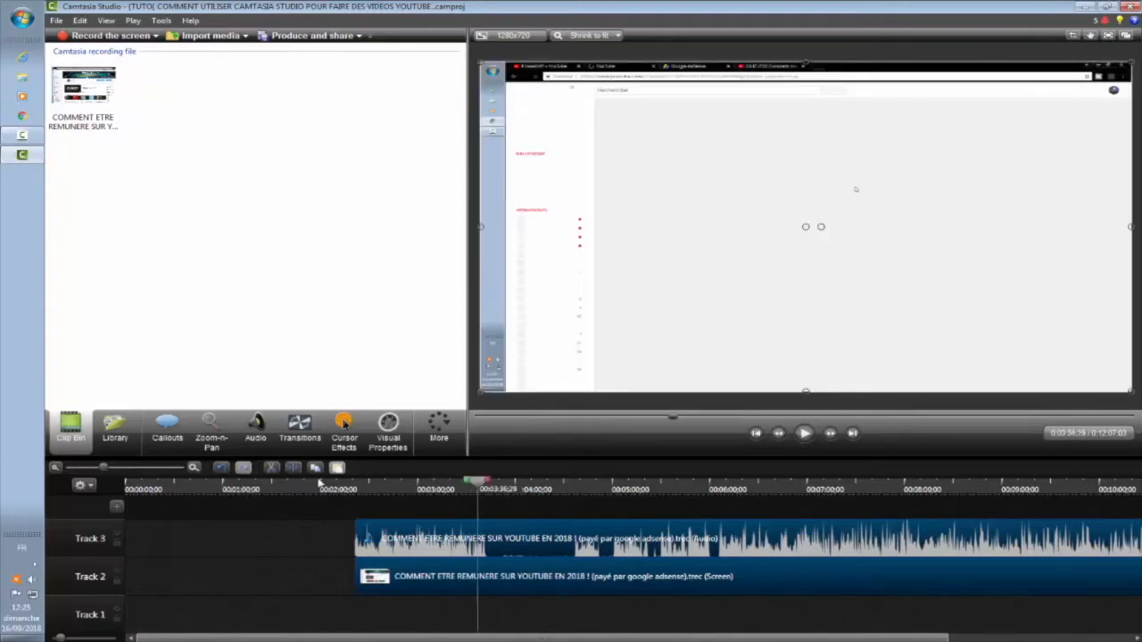
click(127, 483)
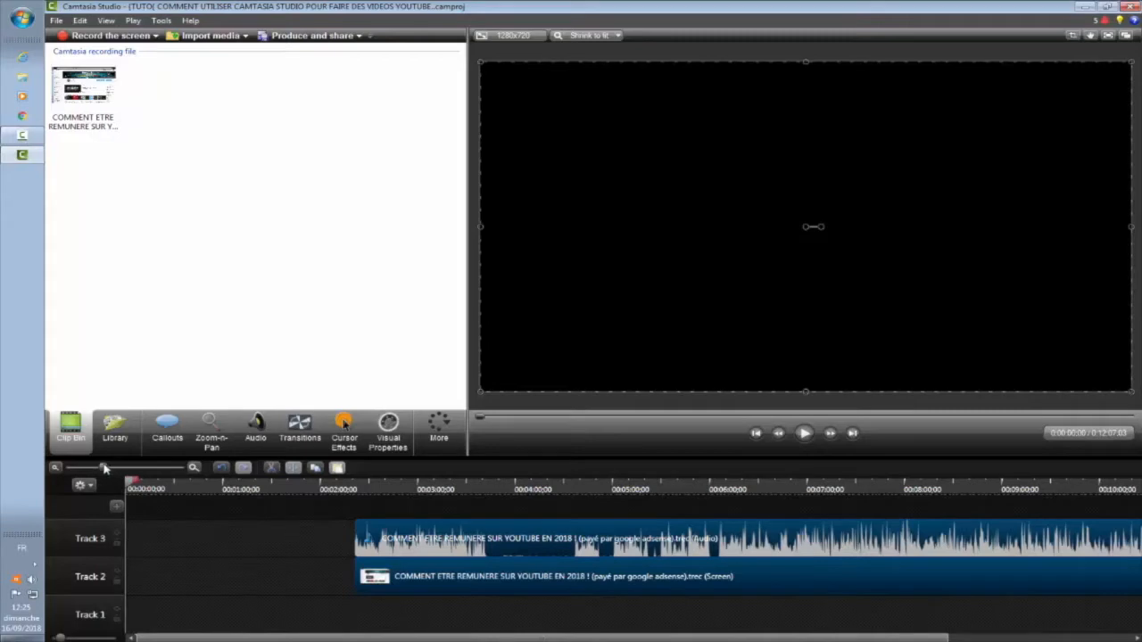
Shift the audio and screen clips together so they start at about 1:14 on the timeline
mouse_move(103, 471)
mouse_down()
mouse_move(124, 470)
mouse_move(107, 468)
mouse_up()
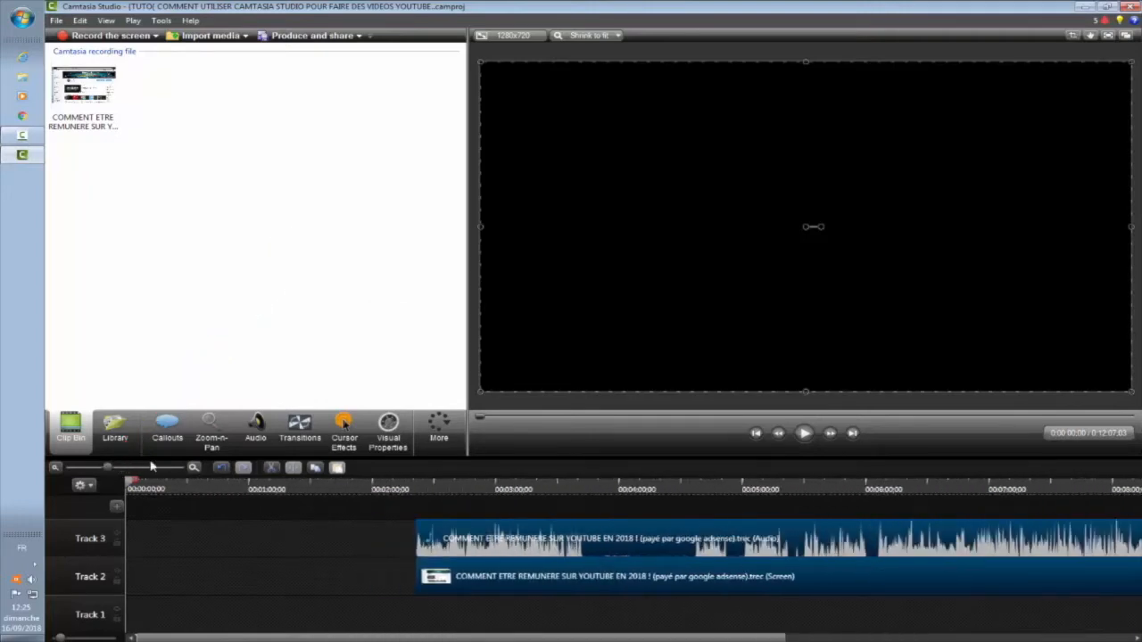
click(126, 468)
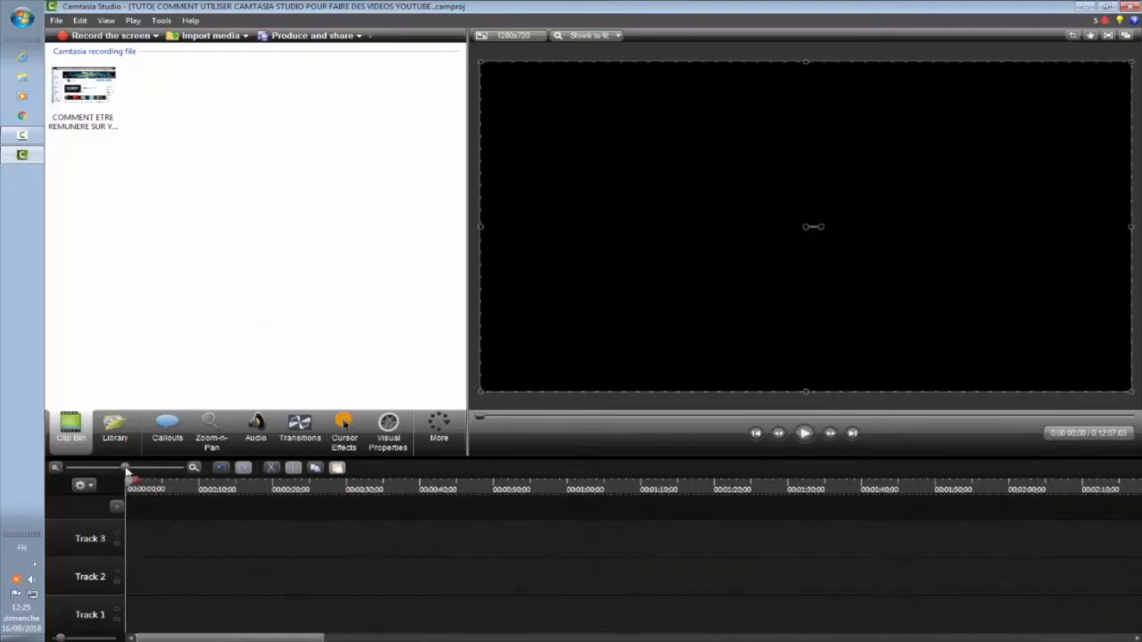
drag(126, 470, 98, 467)
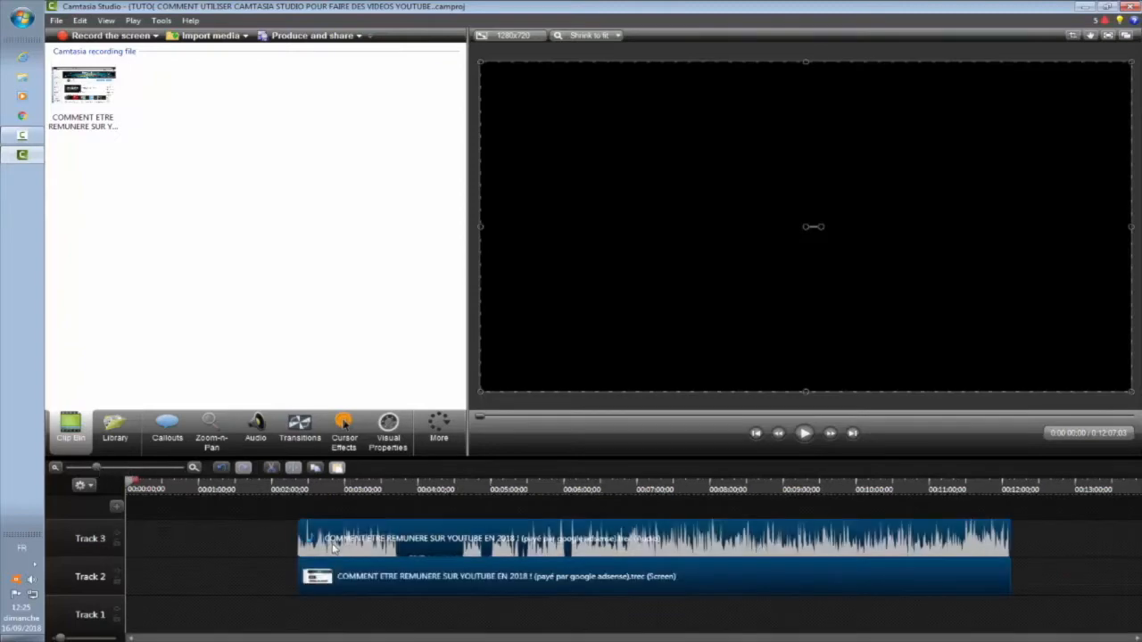
drag(330, 541, 206, 543)
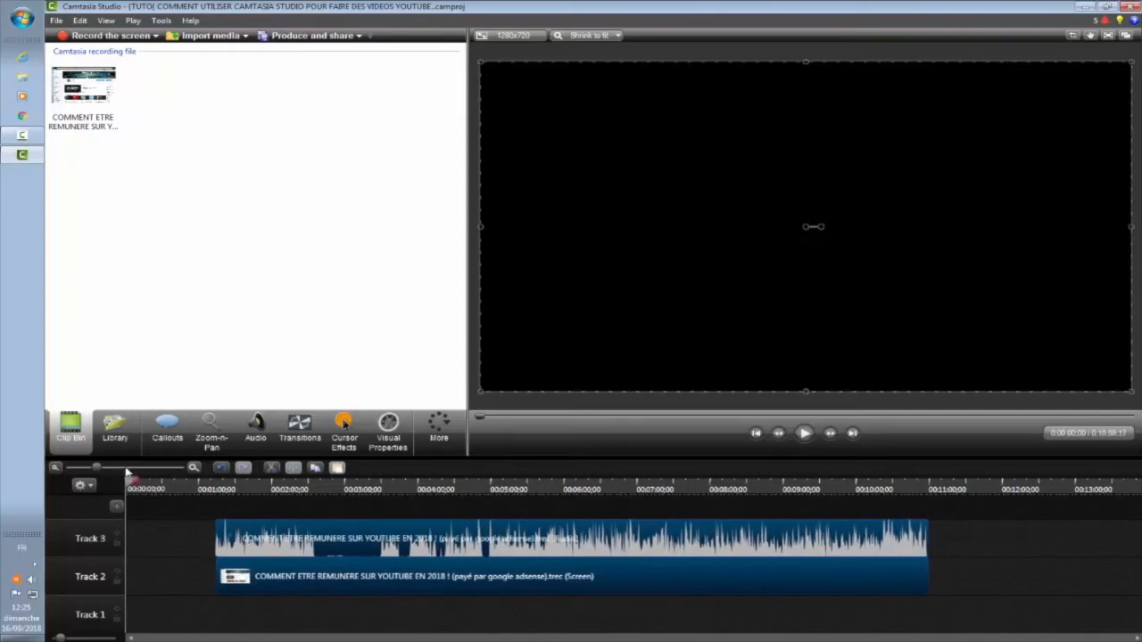
click(126, 468)
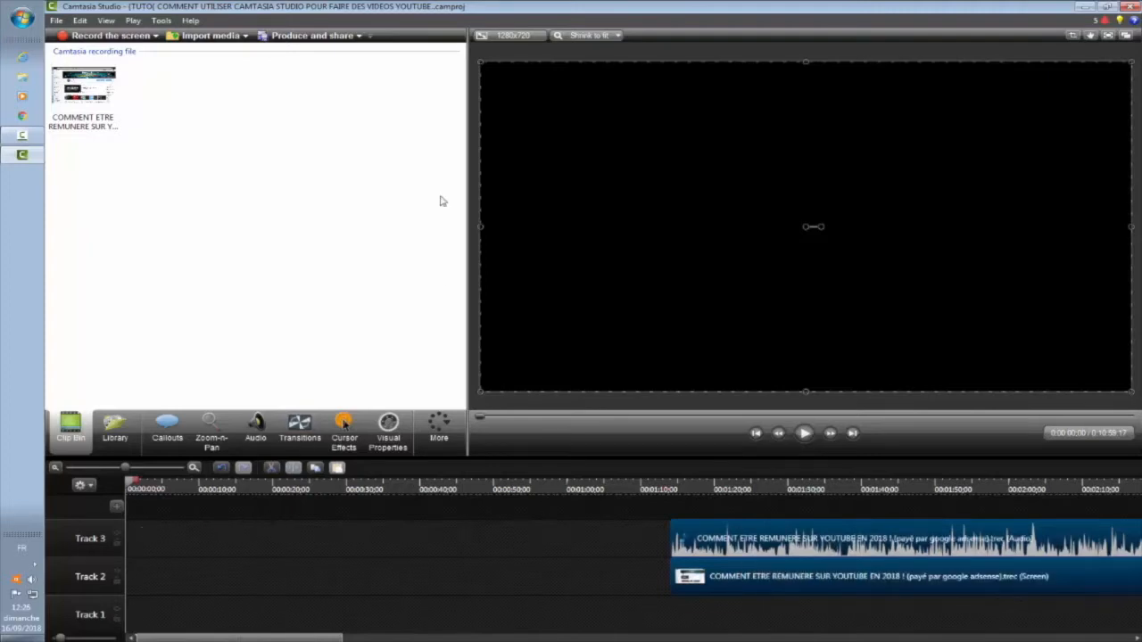
Import the "outros gratuites youtube" video from the computer and place it at the start of Track 3
click(204, 34)
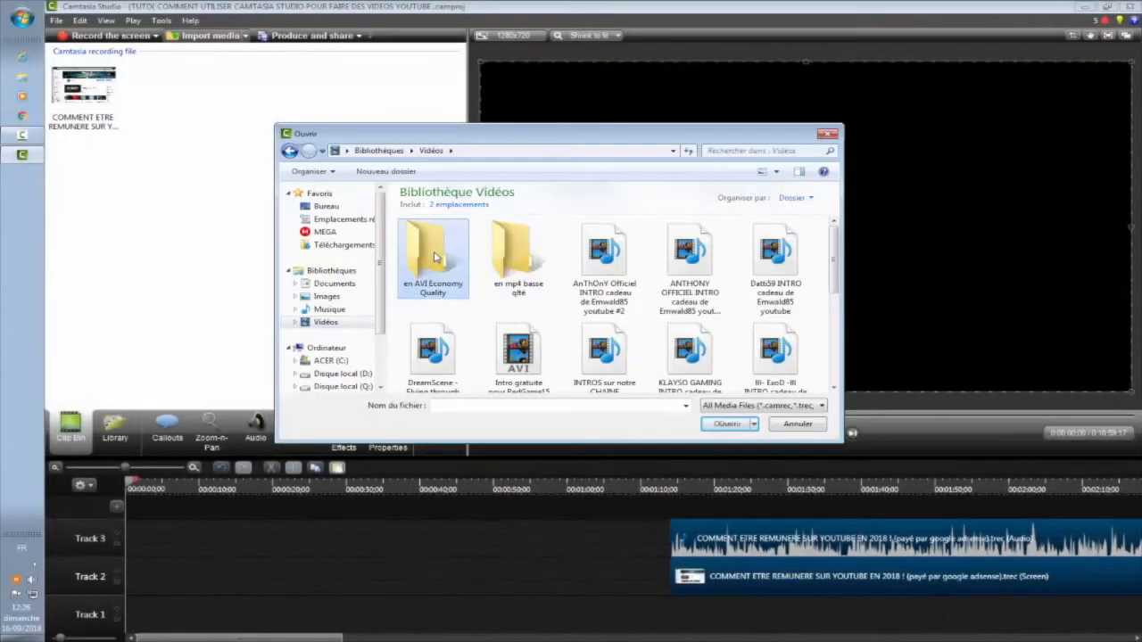
double_click(435, 258)
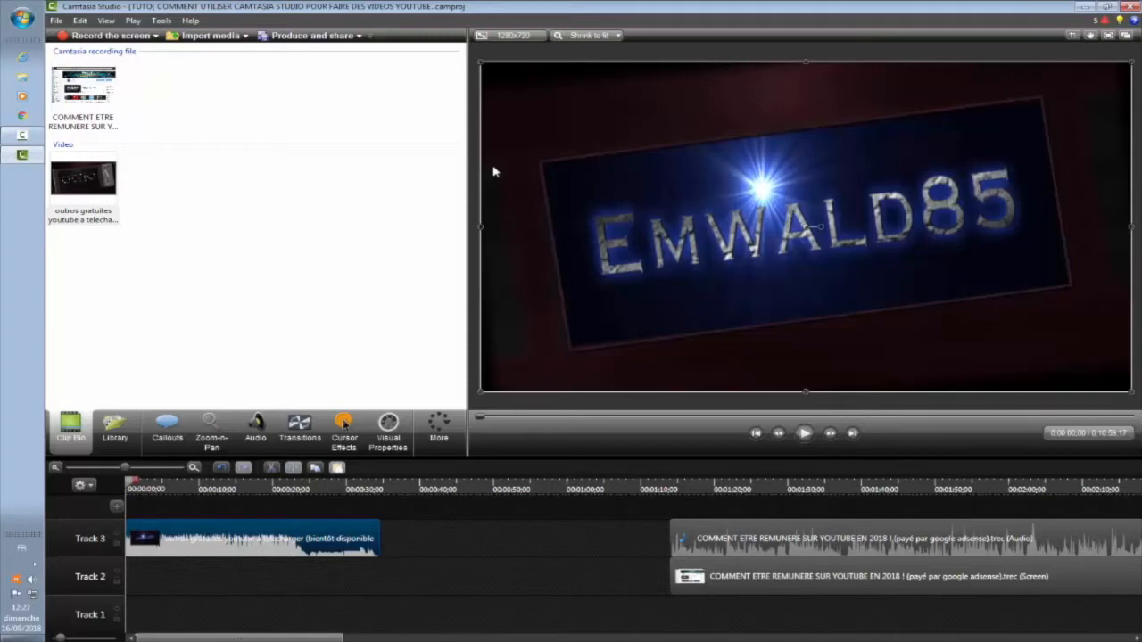
Play the outro clip from the start and position the playhead near its color-bar section, at about 0:00:24;25
click(804, 433)
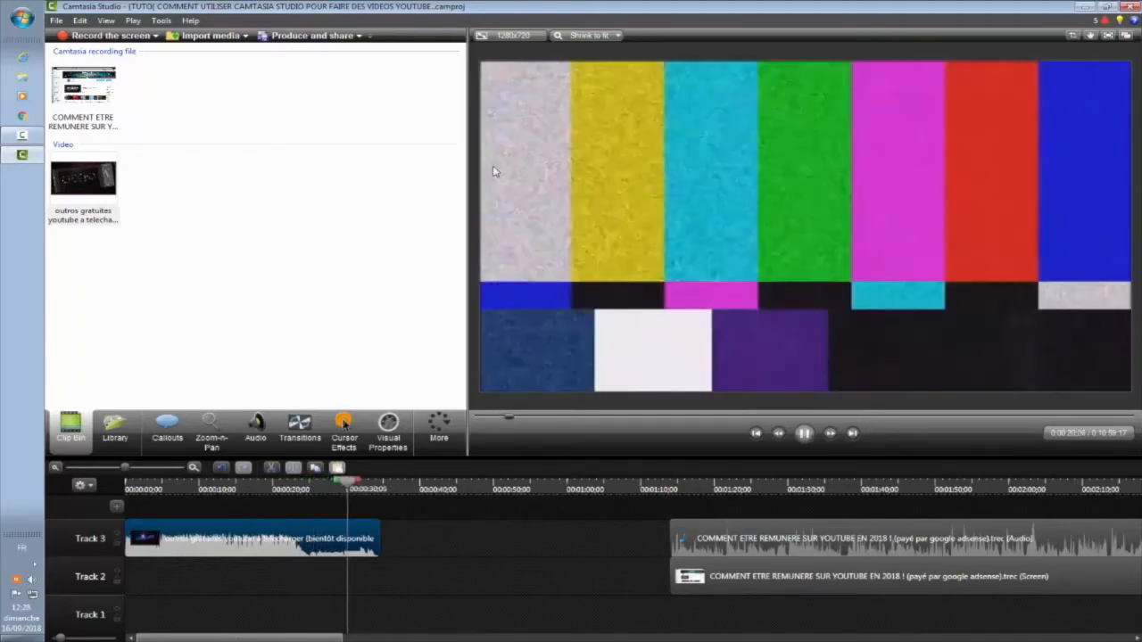
key(space)
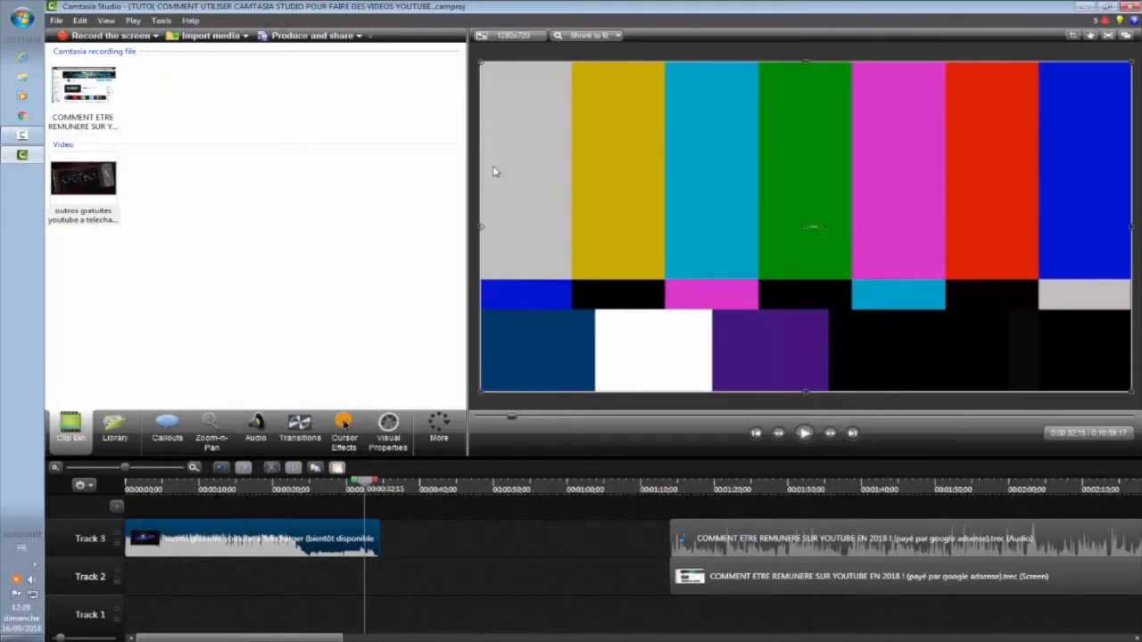
key(Left)
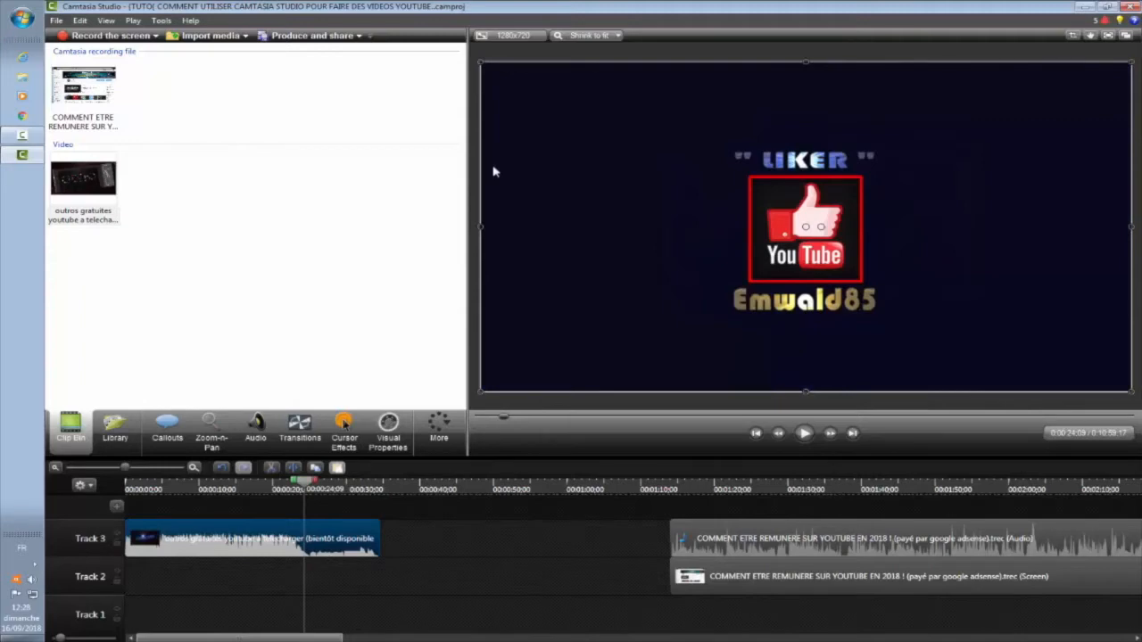
key(Left)
key(Right)
key(Left)
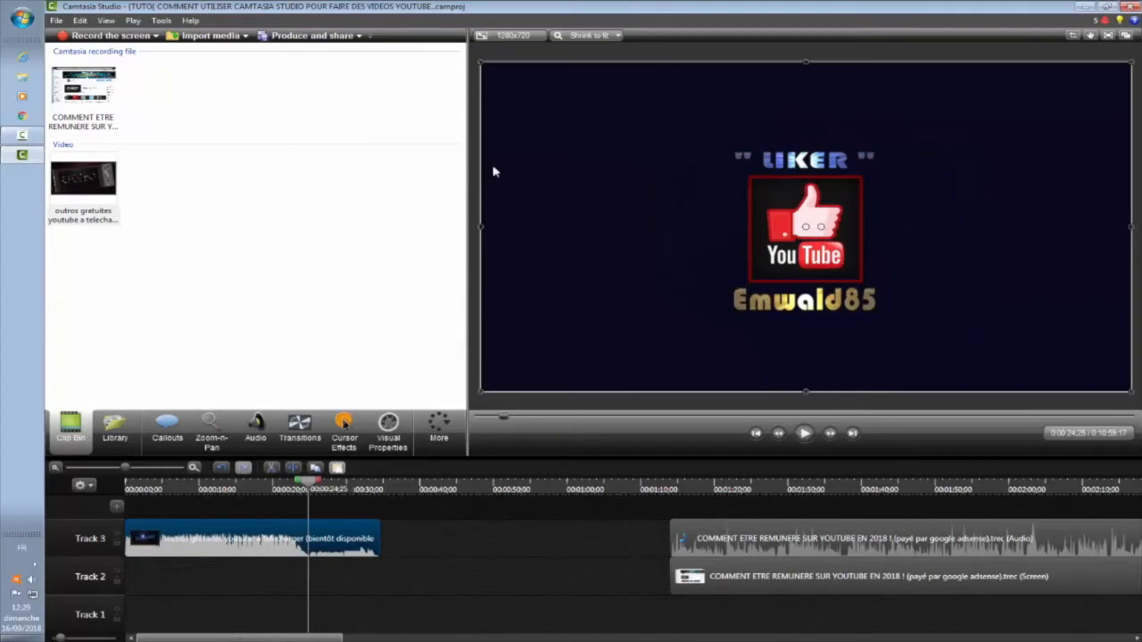
Delete the outro clip's portion after 0:00:25;00 on Track 3 and apply an audio fade-out to the end of the remaining clip
scroll(495, 171, up, 3)
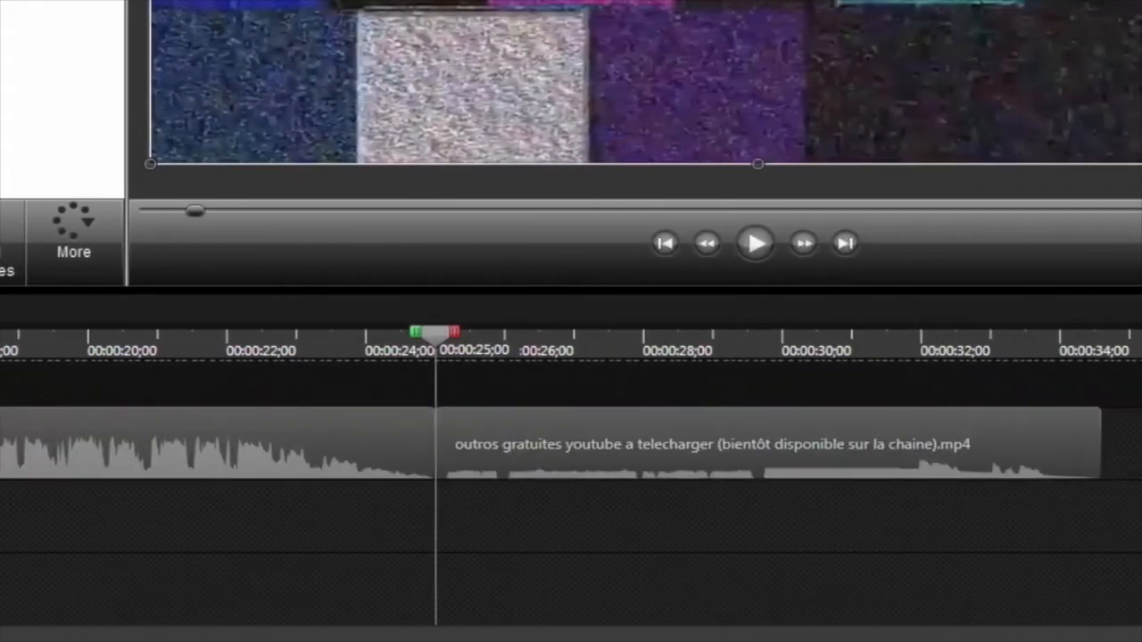
click(457, 446)
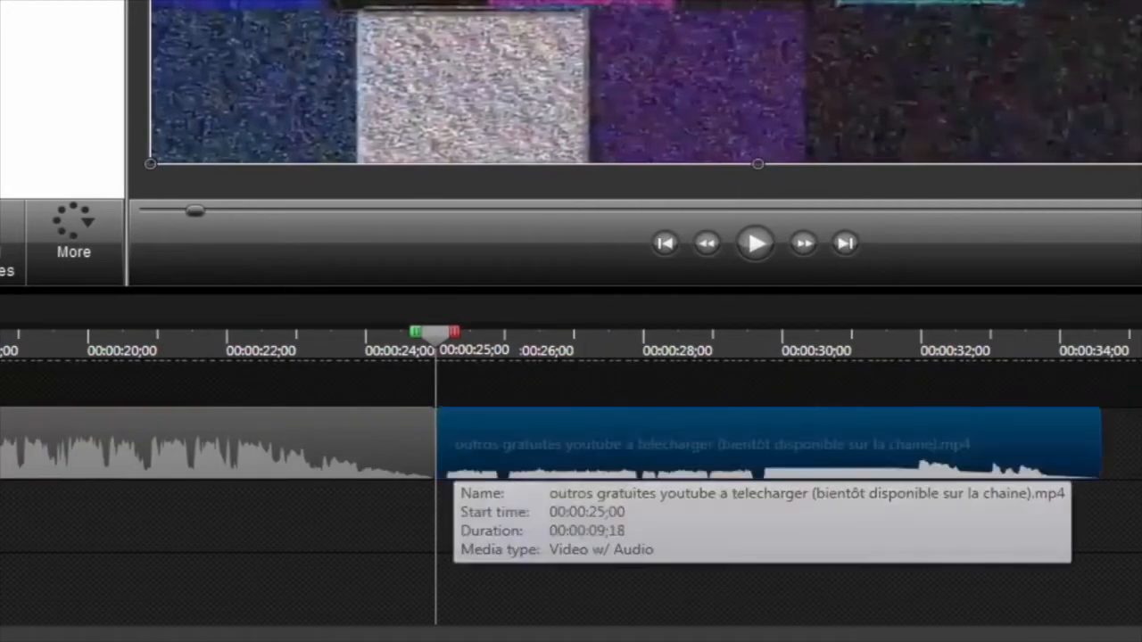
mouse_move(457, 446)
mouse_down()
mouse_move(649, 447)
mouse_move(457, 446)
mouse_up()
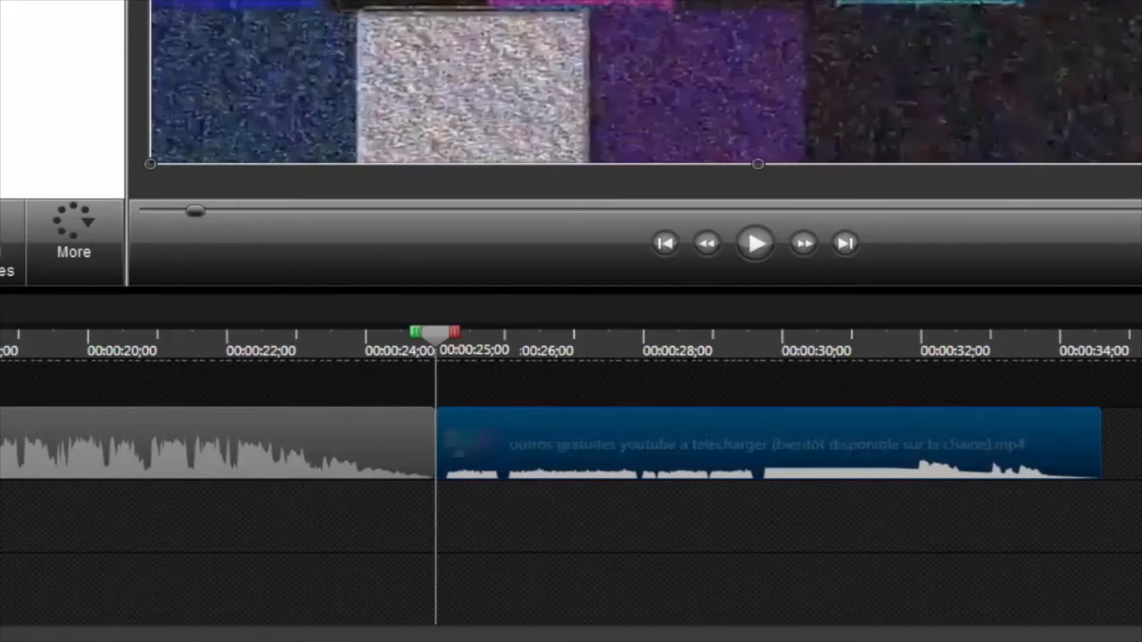
right_click(674, 428)
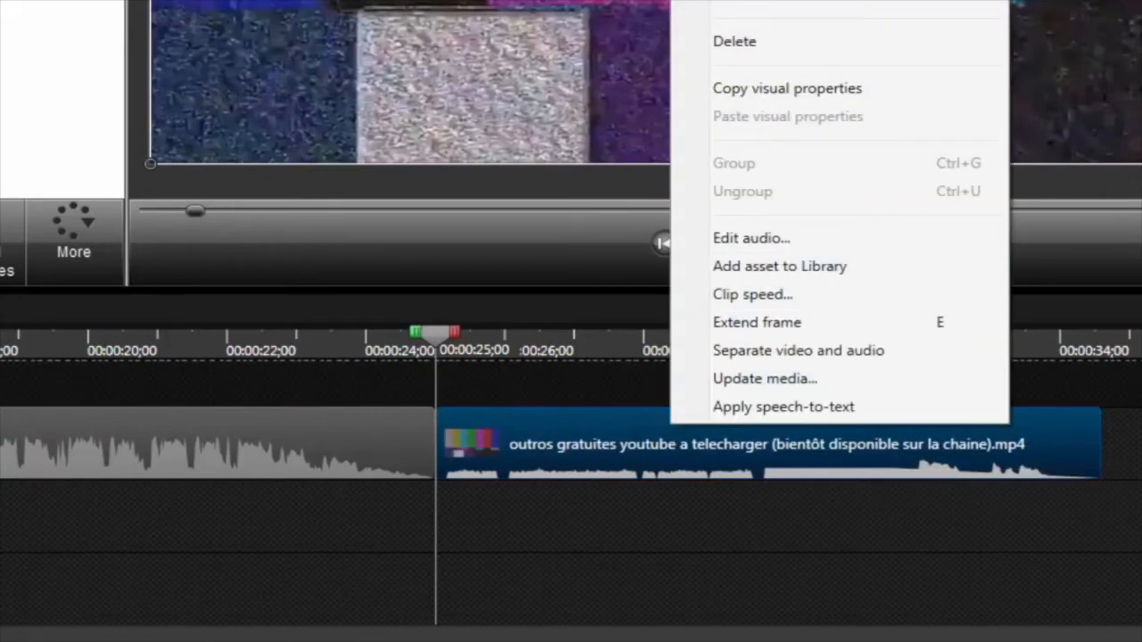
click(734, 41)
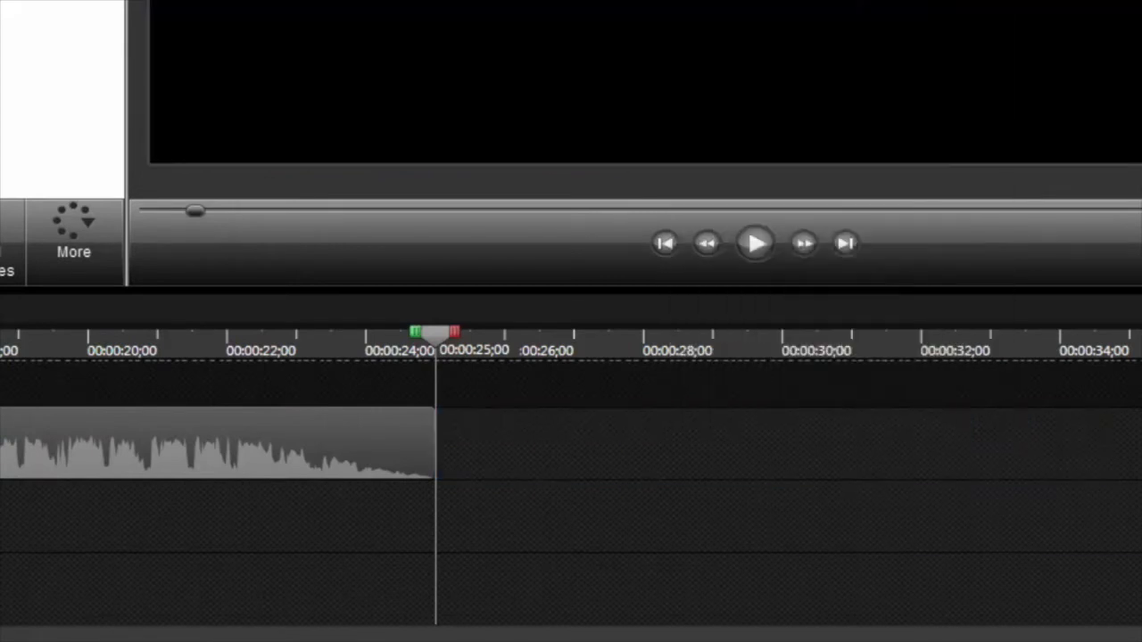
click(306, 440)
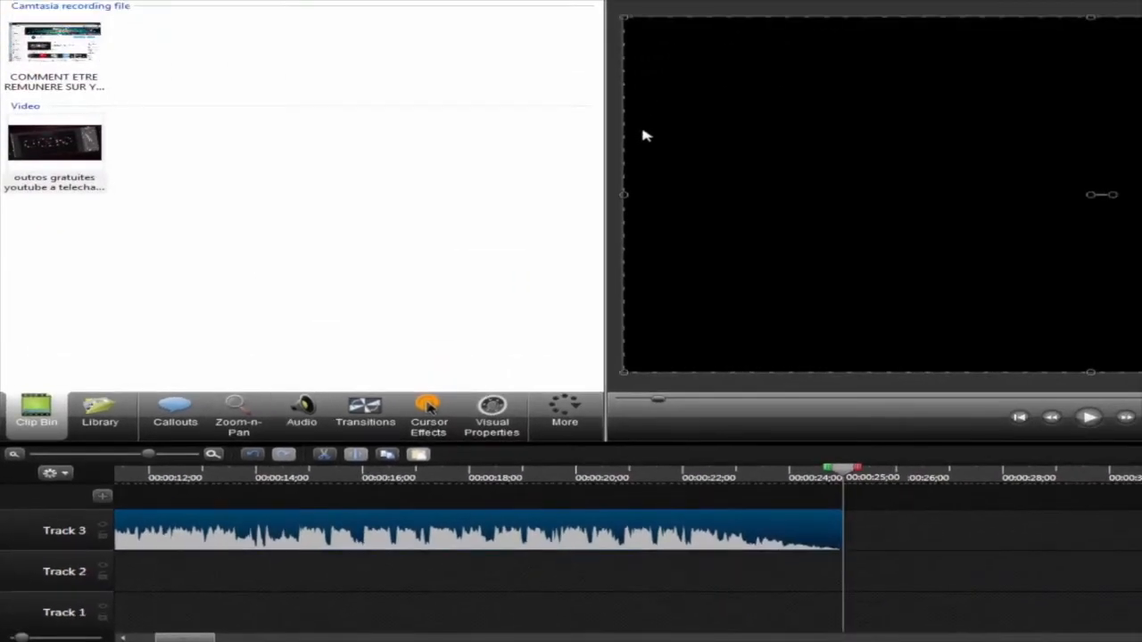
click(301, 417)
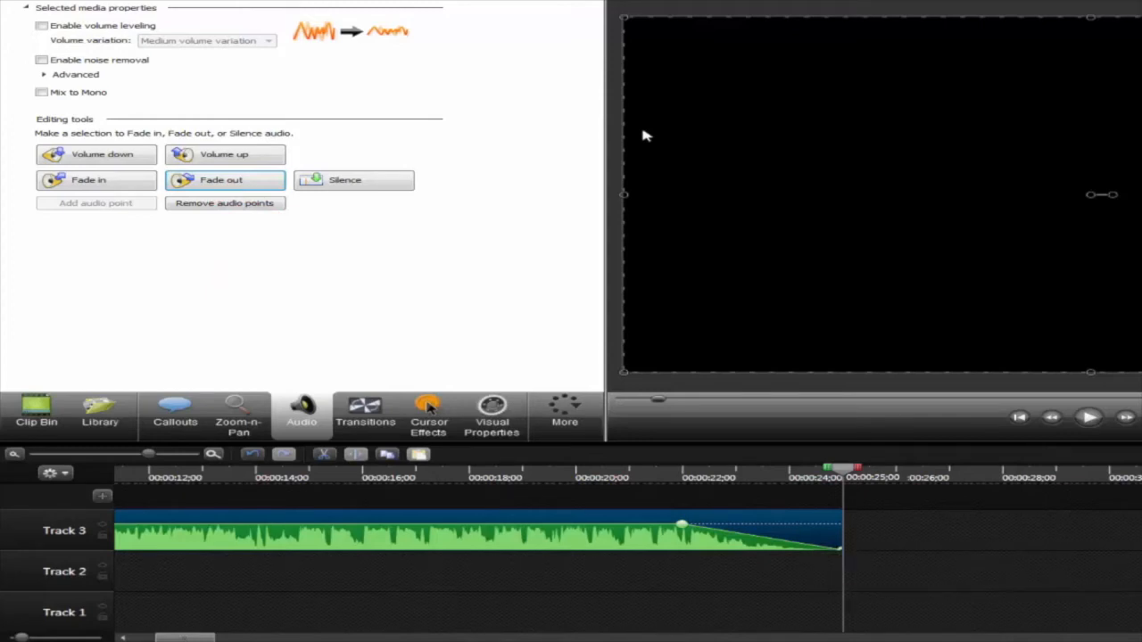
Move the recording's audio and screen clips together so they start at 0:00:25;00, directly after the outro clip
drag(185, 638, 206, 638)
scroll(647, 136, down, 5)
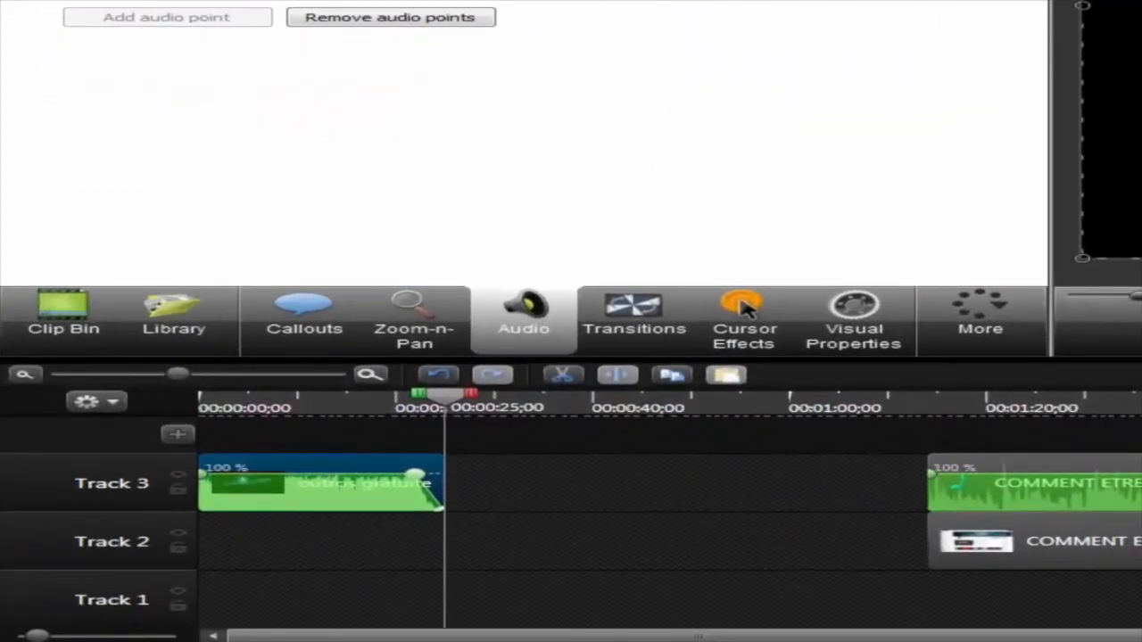
click(1026, 485)
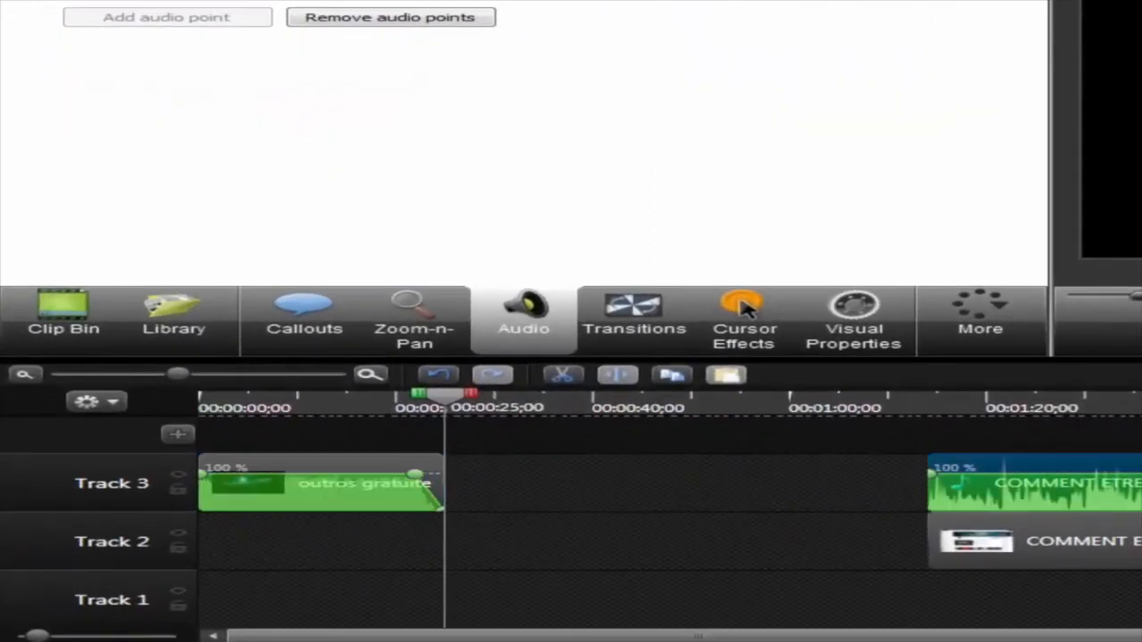
mouse_move(177, 375)
mouse_down()
mouse_move(160, 374)
mouse_move(181, 375)
mouse_up()
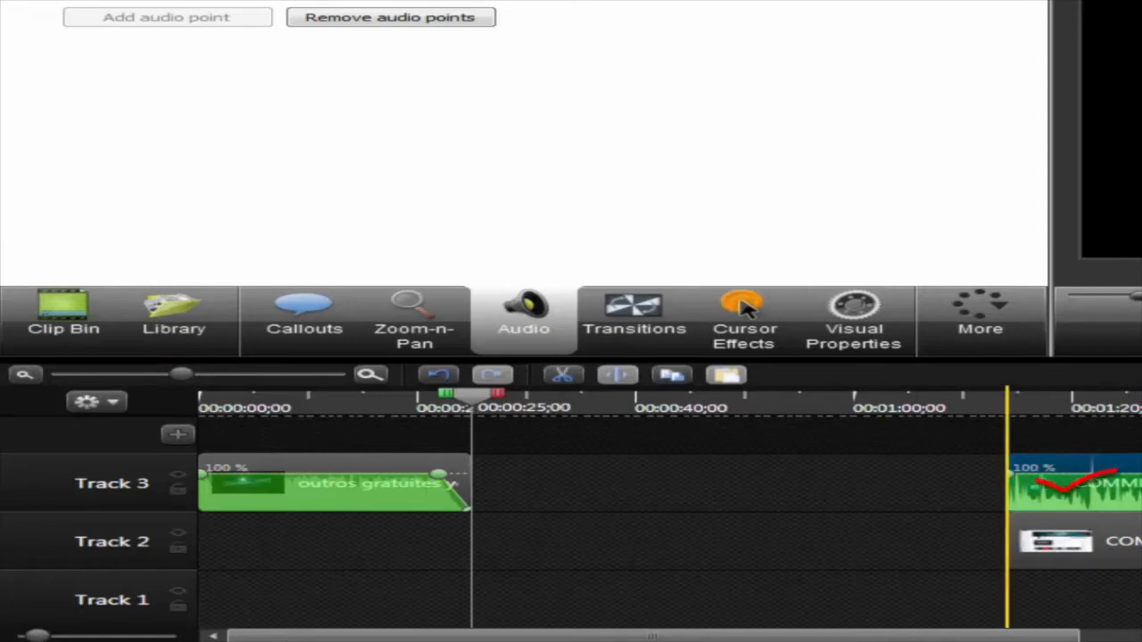
key(Escape)
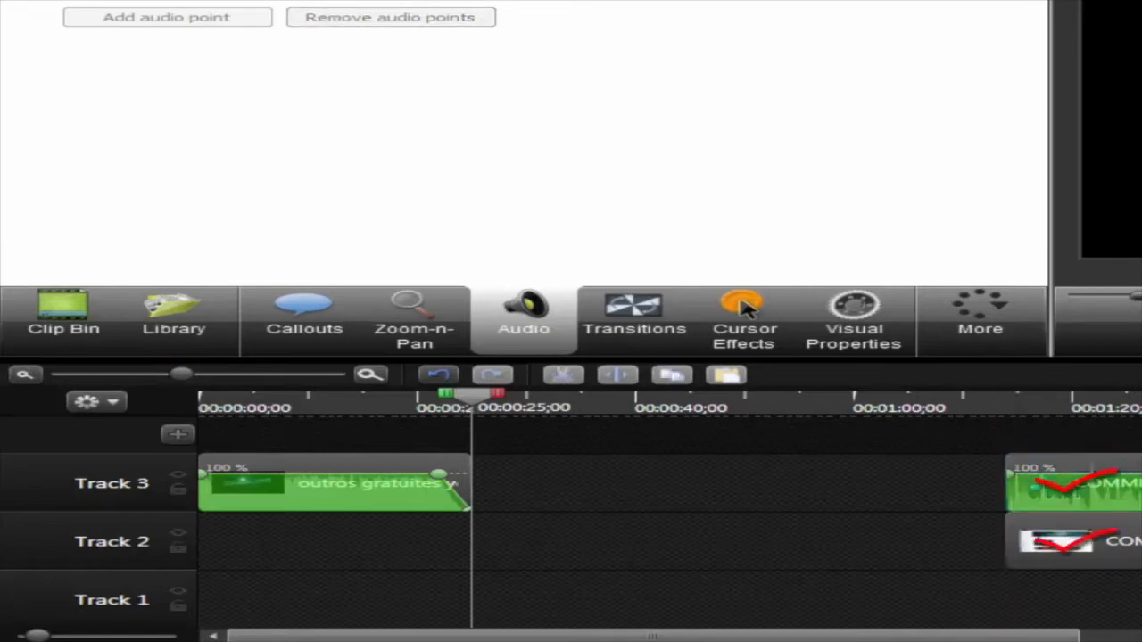
click(1074, 542)
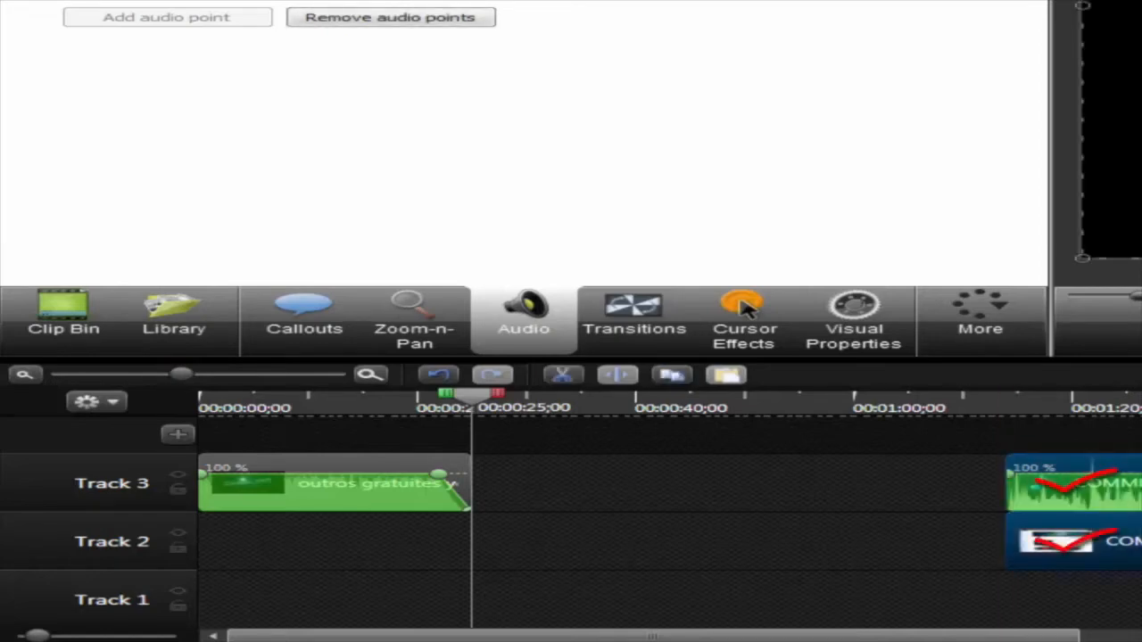
drag(1073, 541, 540, 560)
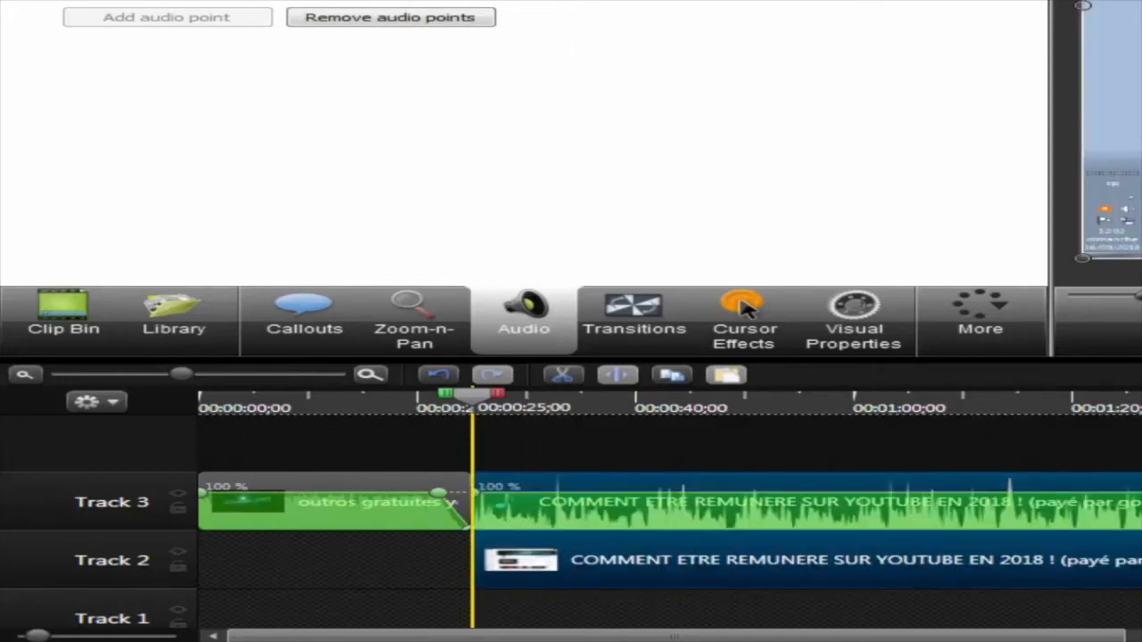
drag(540, 561, 540, 560)
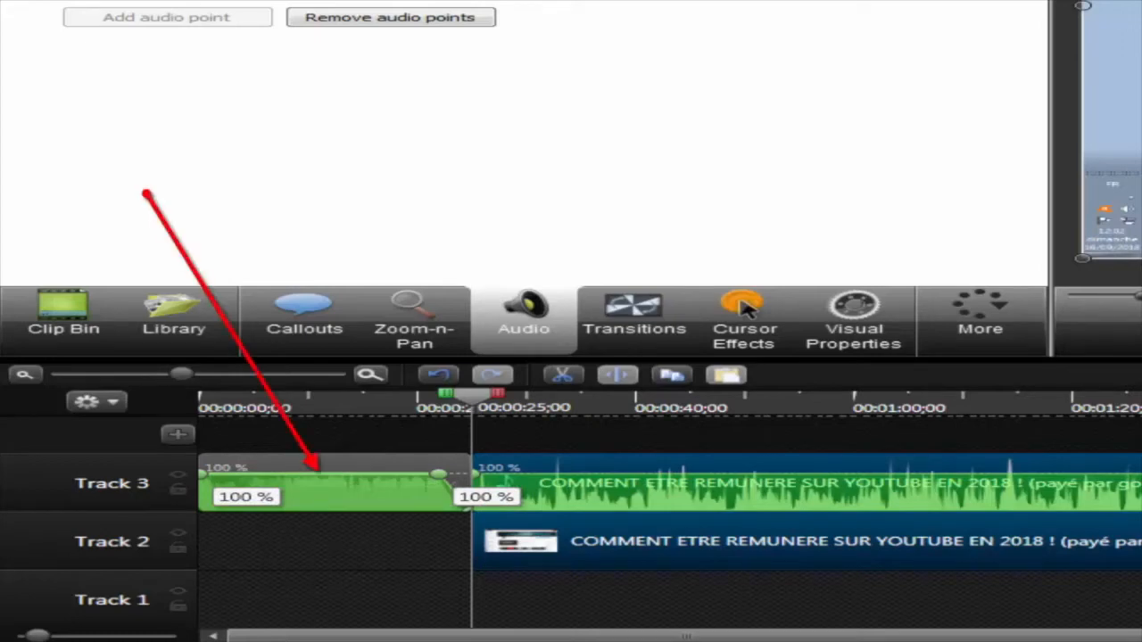
Lower the outro clip's overall audio level and play the timeline from the start through the junction with the recording
drag(319, 474, 320, 485)
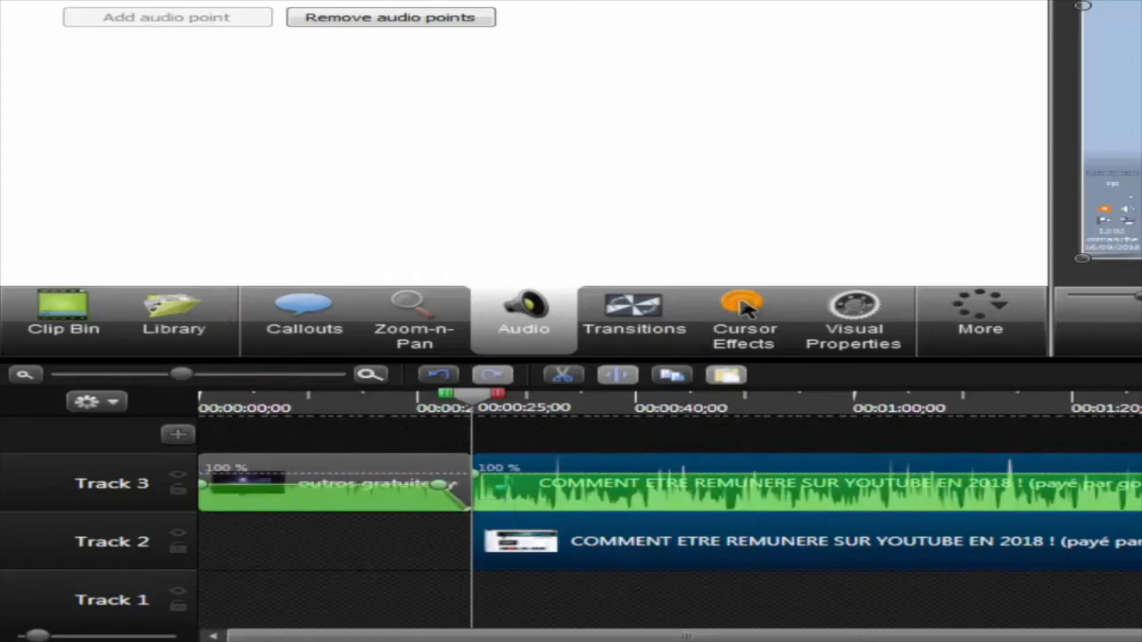
drag(471, 394, 199, 395)
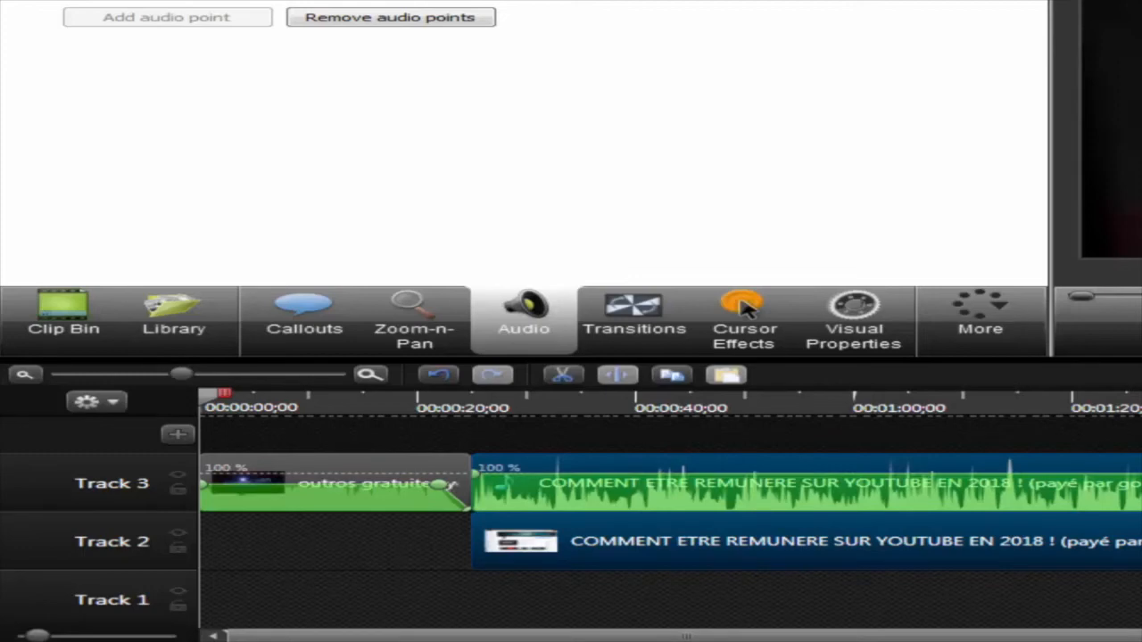
key(space)
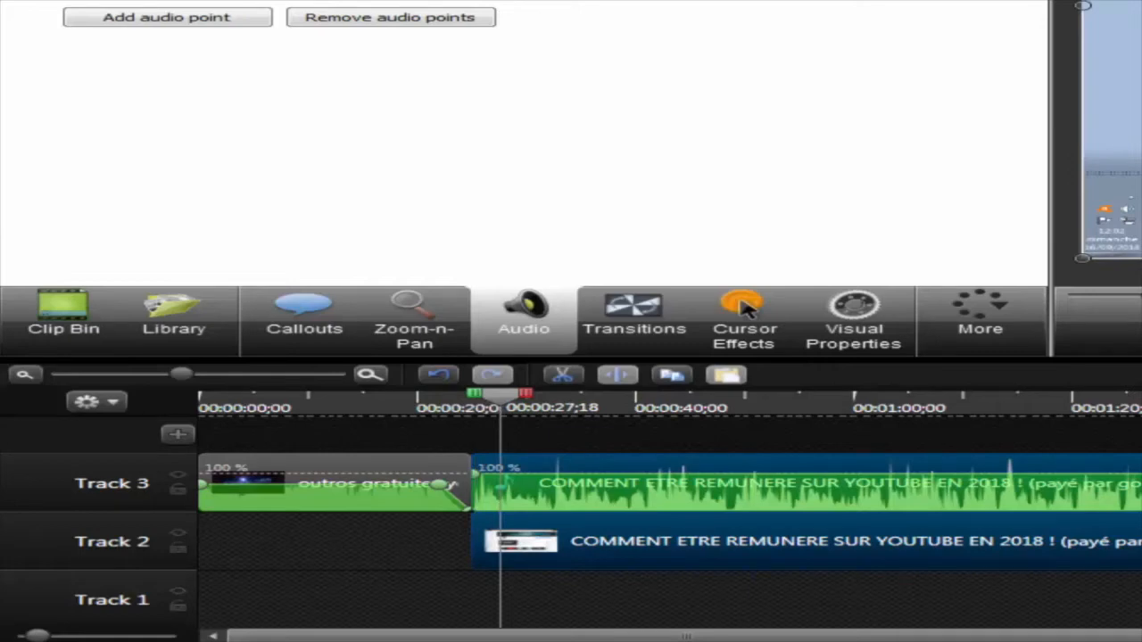
key(space)
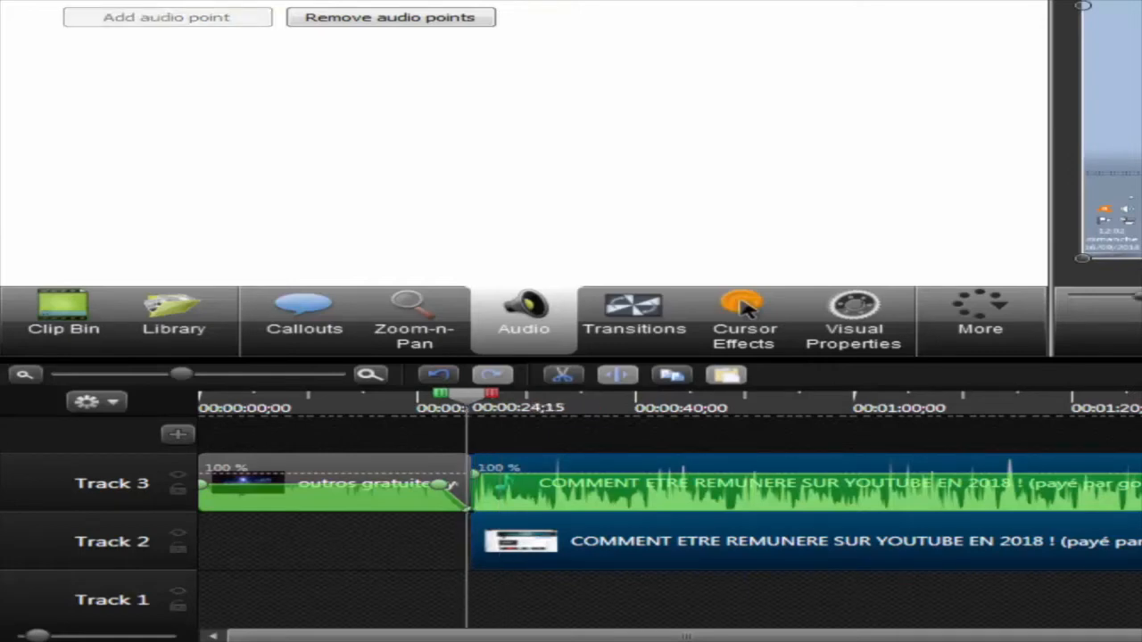
key(space)
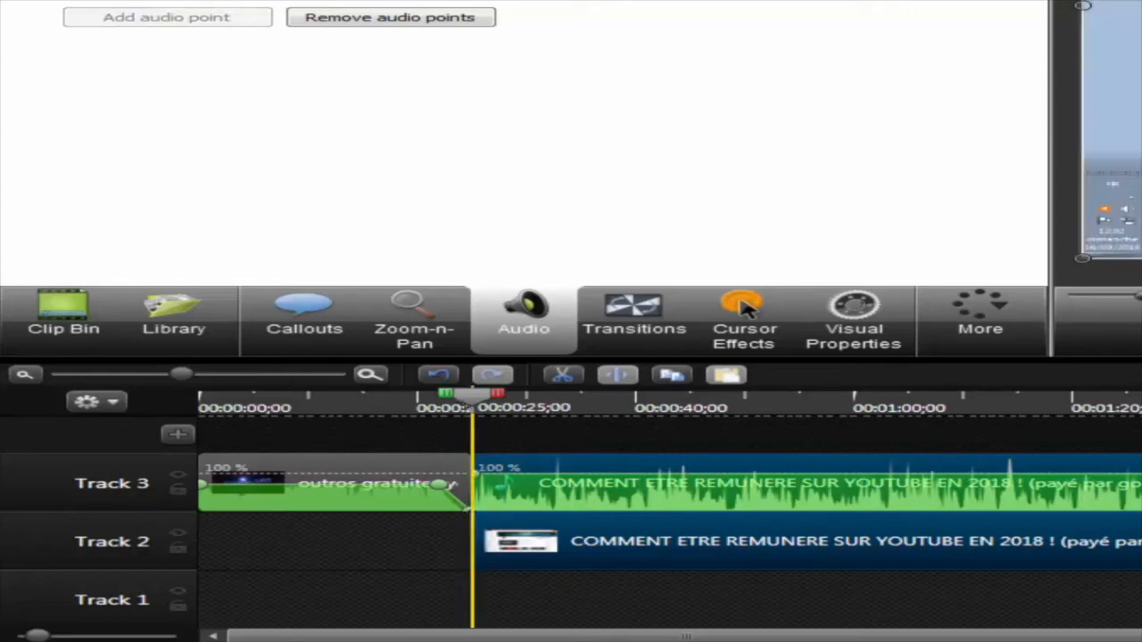
key(space)
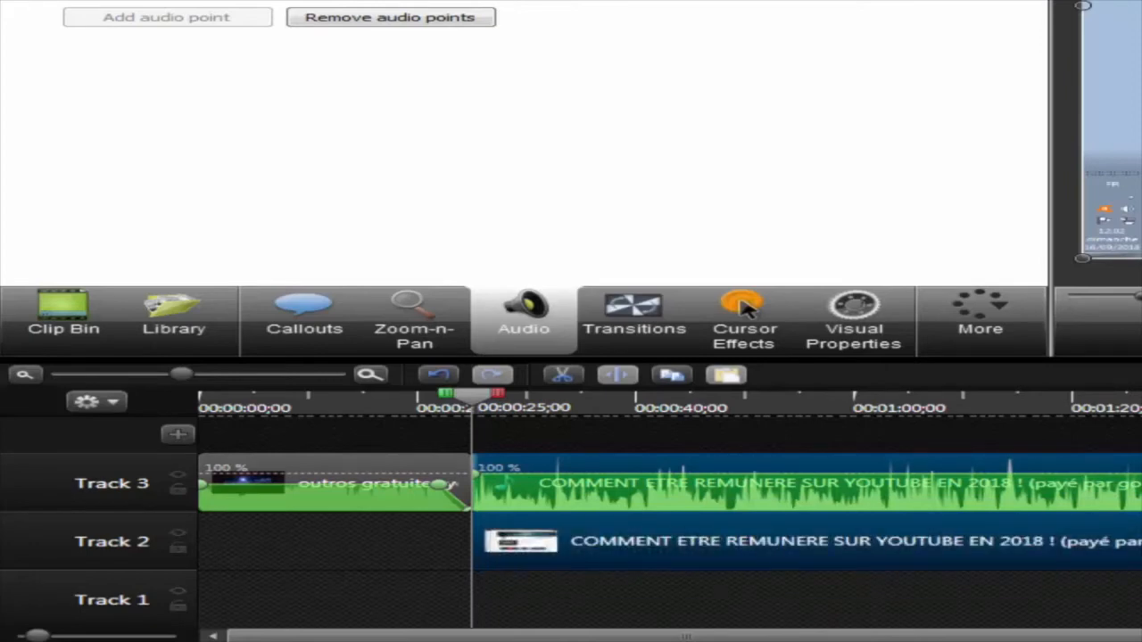
Open the transitions gallery with the outro clip selected and widen that area to reveal the additional editing features
click(400, 470)
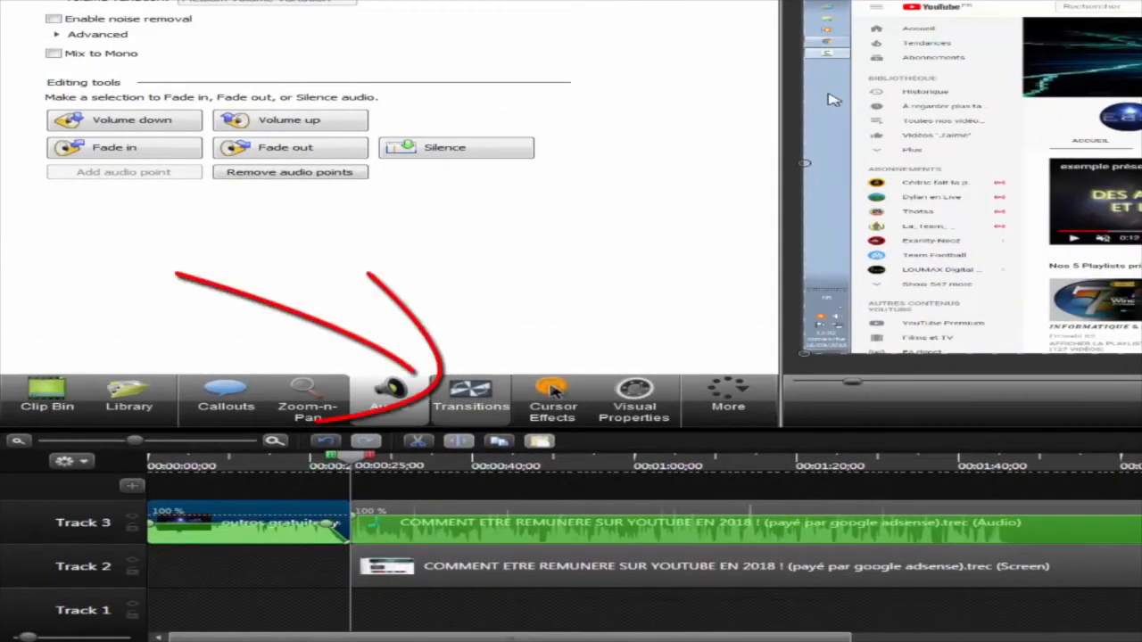
click(470, 397)
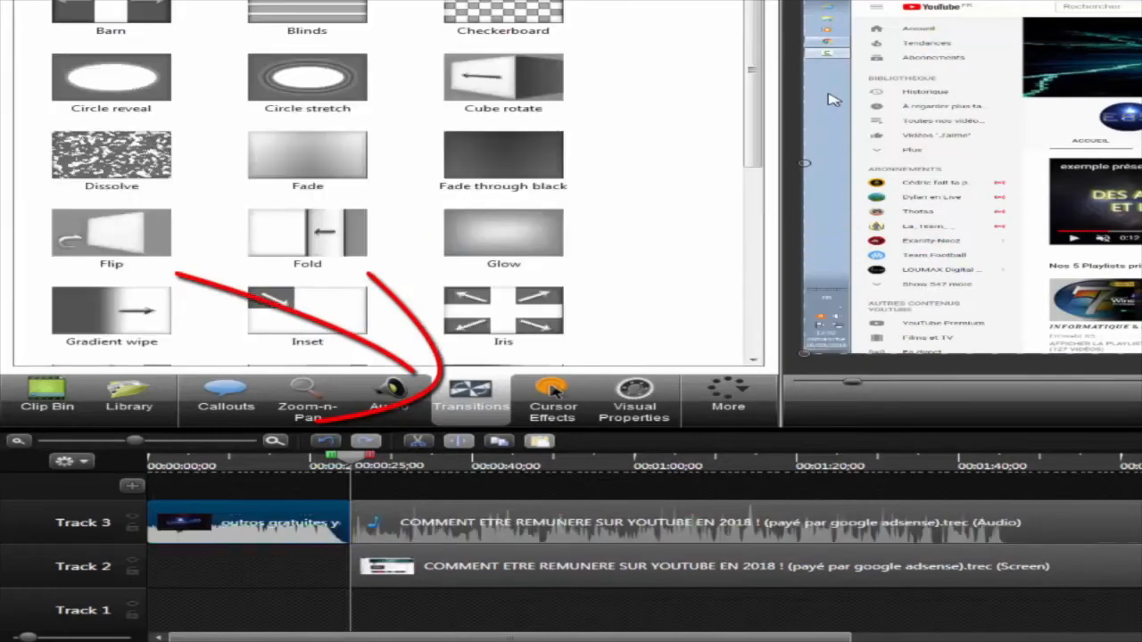
drag(782, 100, 949, 99)
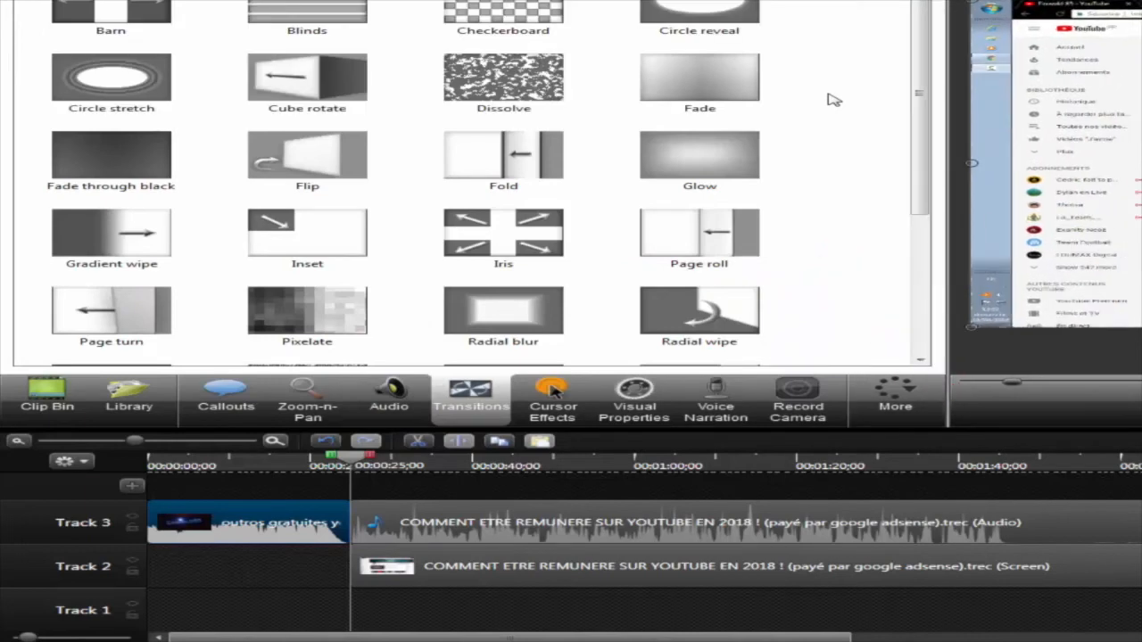
click(895, 398)
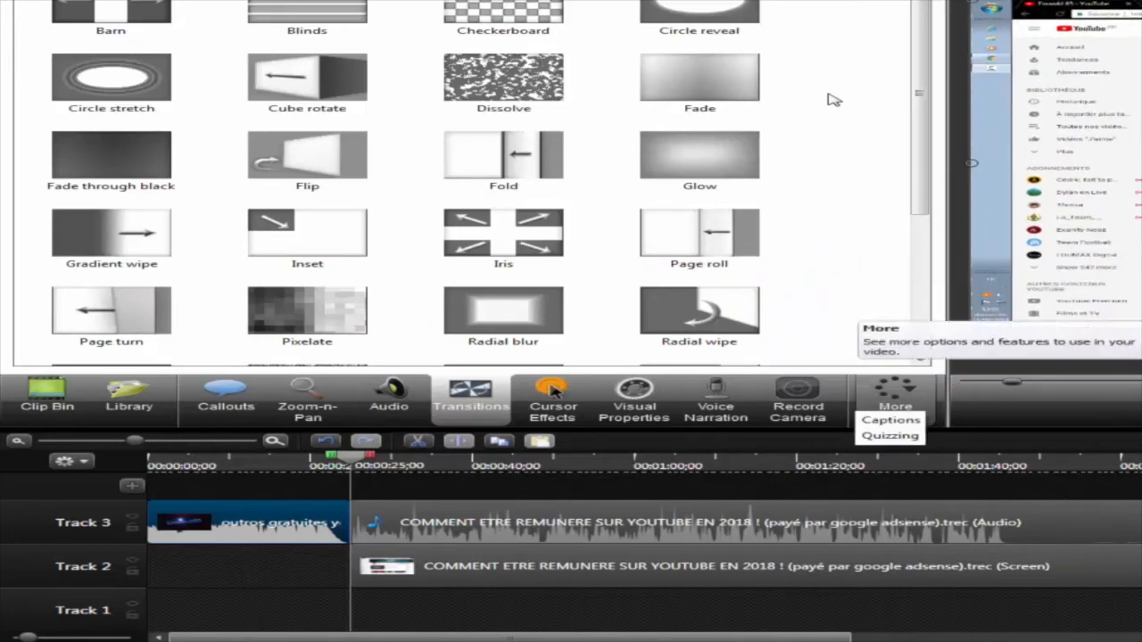
click(895, 398)
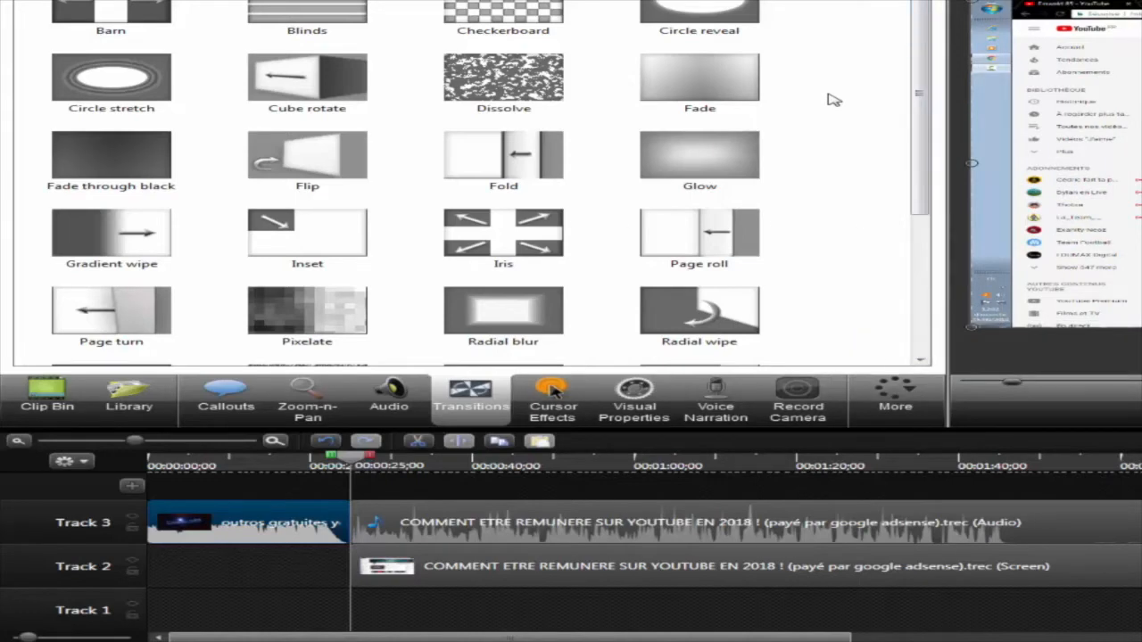
Try the Flip transition at the outro clip's end on Track 3, and again with the clip moved to Track 2 beside the screen recording
click(307, 156)
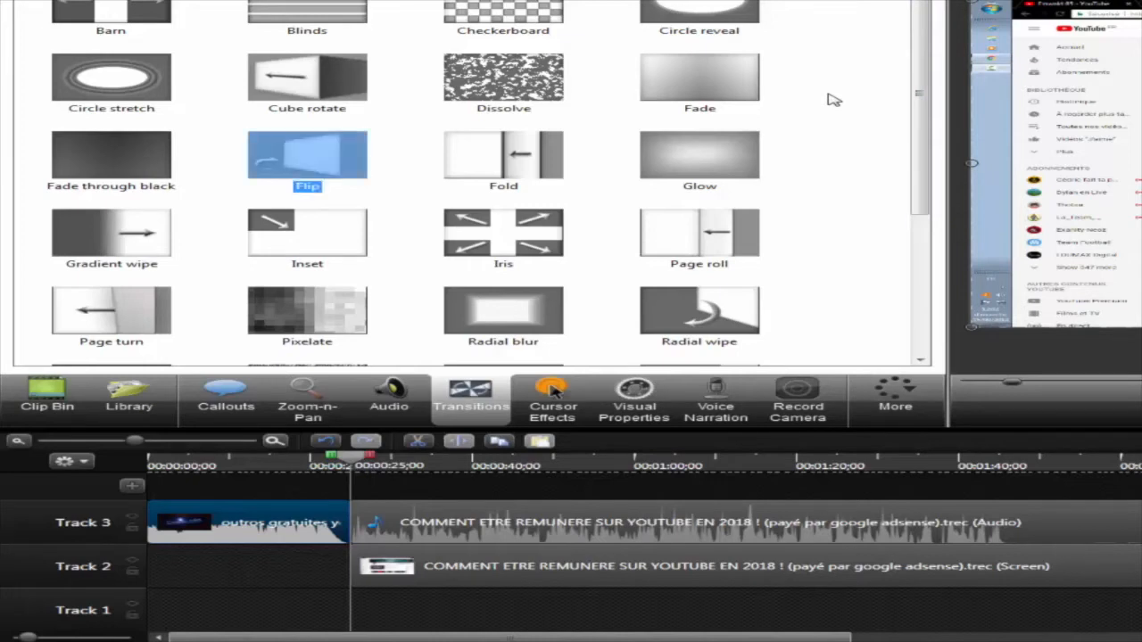
drag(307, 156, 344, 523)
click(295, 508)
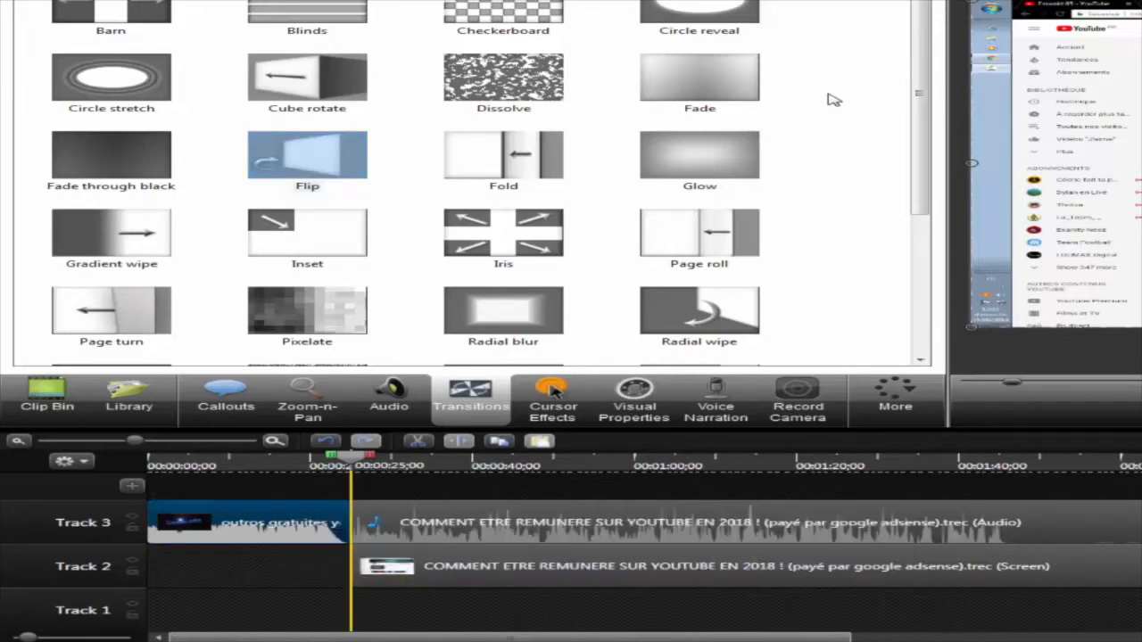
drag(295, 518, 295, 562)
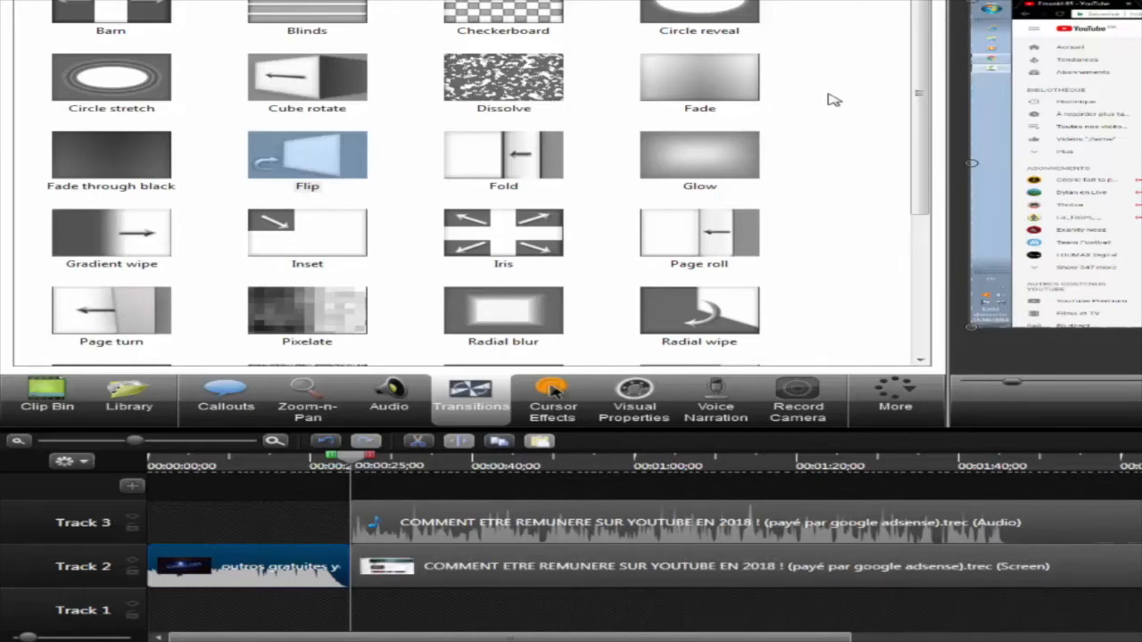
click(834, 100)
click(834, 100)
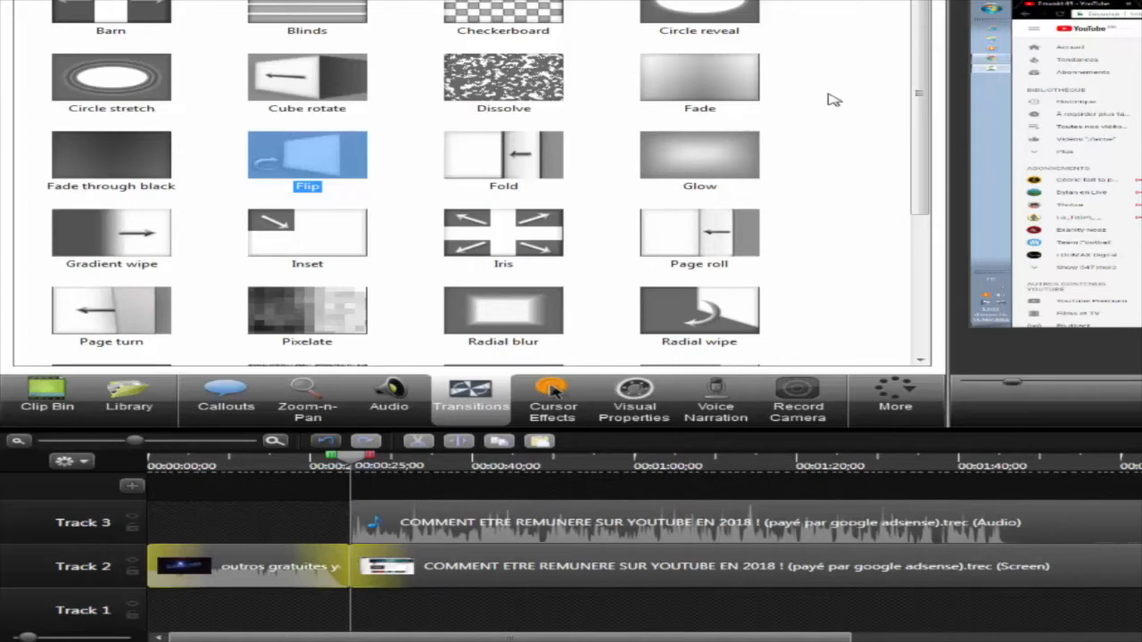
Try the Flip transition with the outro clip on Track 1 and on Track 2, and return the clip to Track 3
click(294, 567)
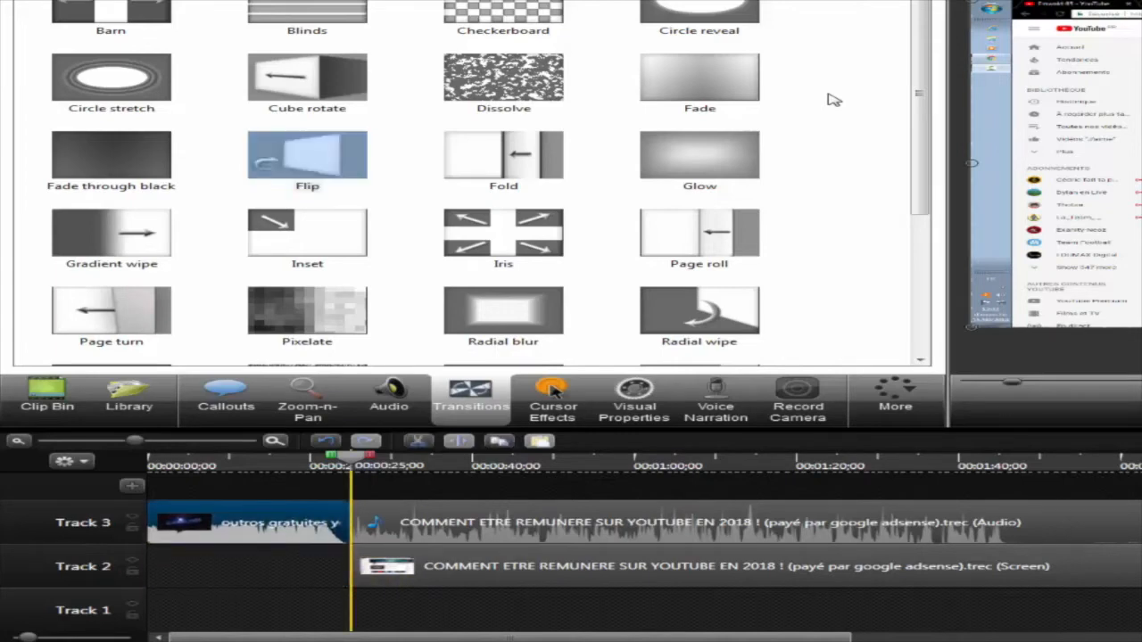
drag(295, 566, 295, 610)
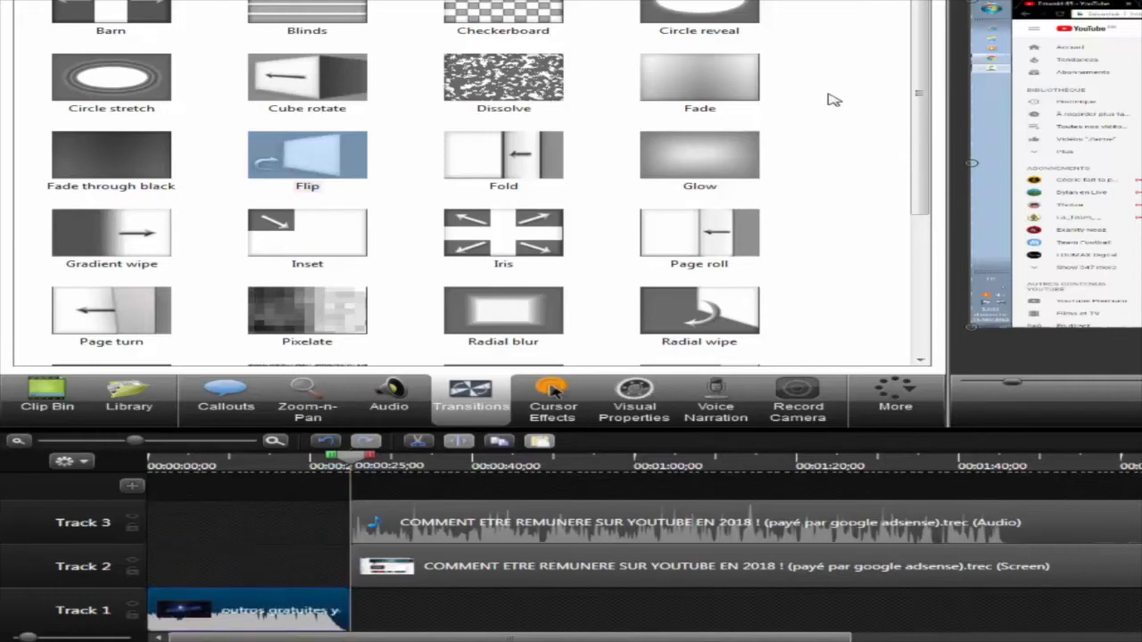
click(307, 156)
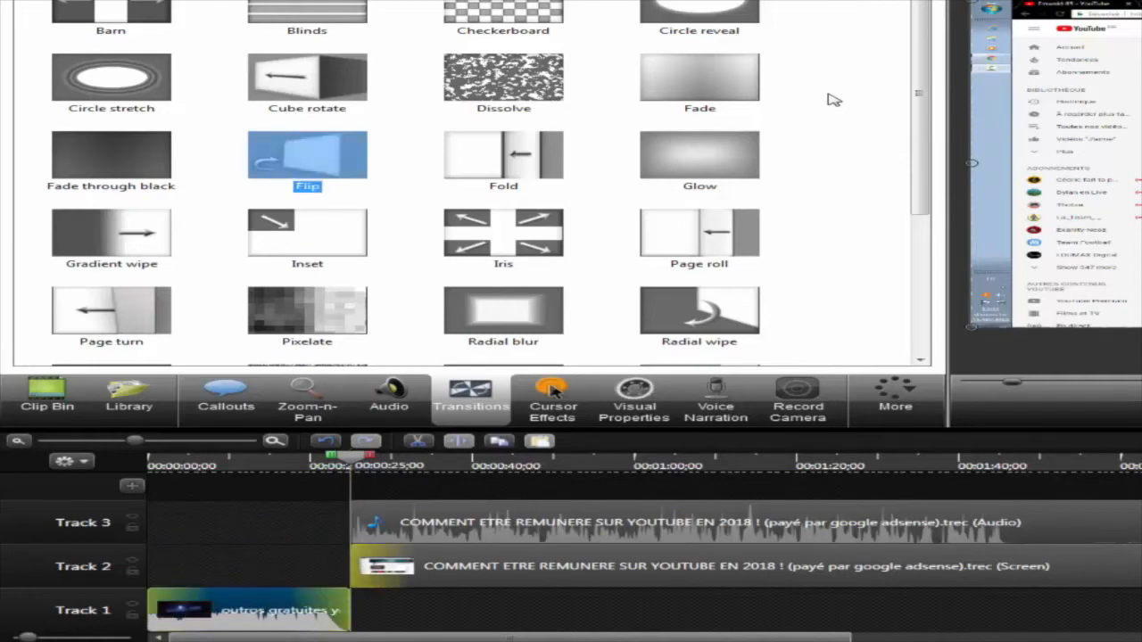
drag(307, 157, 346, 610)
drag(307, 156, 350, 576)
drag(250, 611, 250, 567)
drag(307, 156, 350, 567)
drag(251, 568, 252, 523)
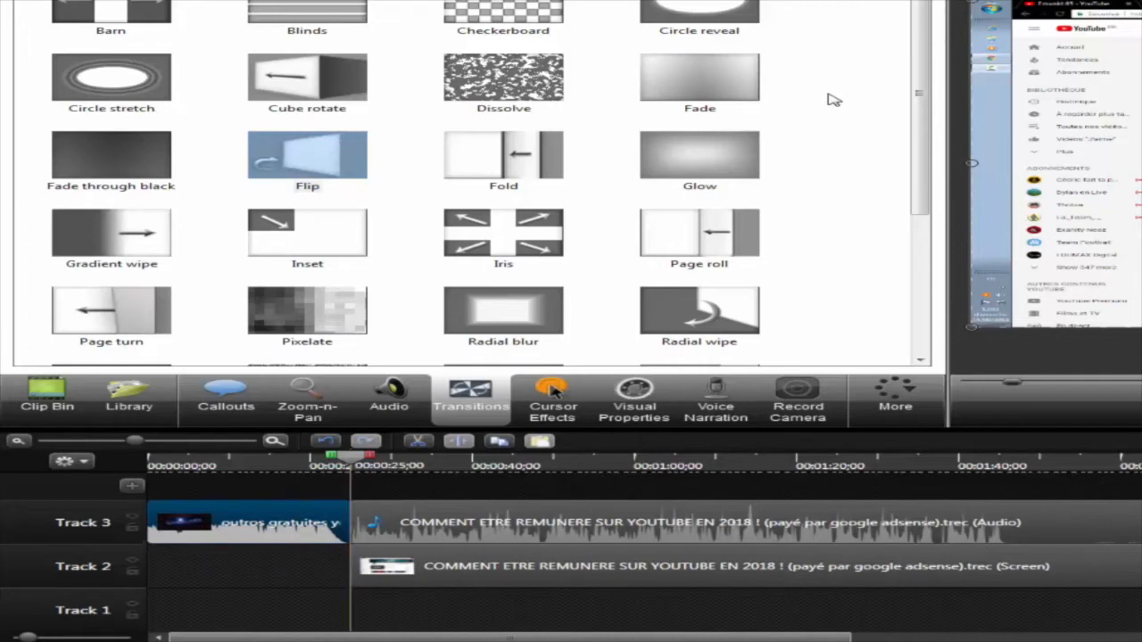
Apply the Flip transition to the start of the screen clip on Track 2 and play it from 0:00:25;00
click(307, 155)
drag(307, 156, 357, 567)
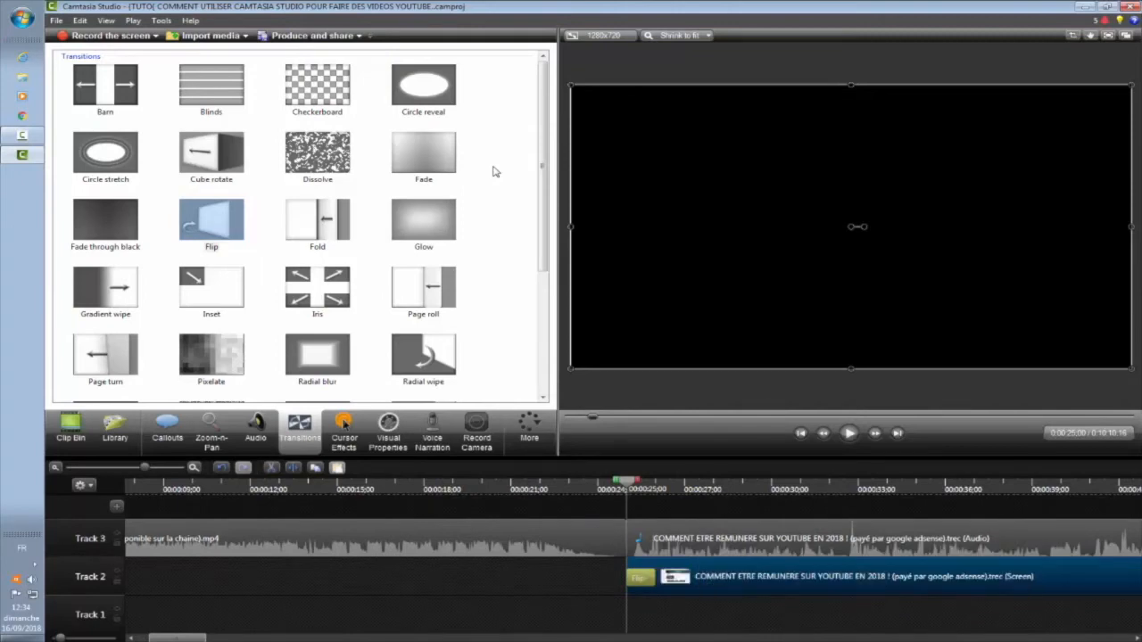
key(space)
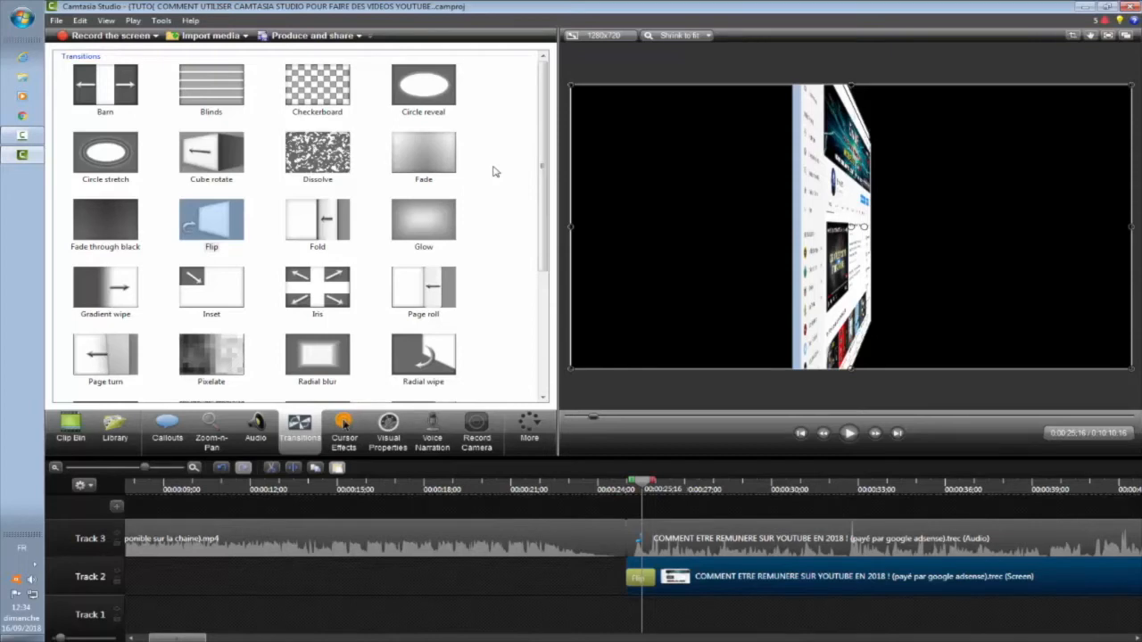
Step forward frame by frame through the Flip transition at the screen clip's start, up to 0:00:26;00
key(Right)
key(Right)
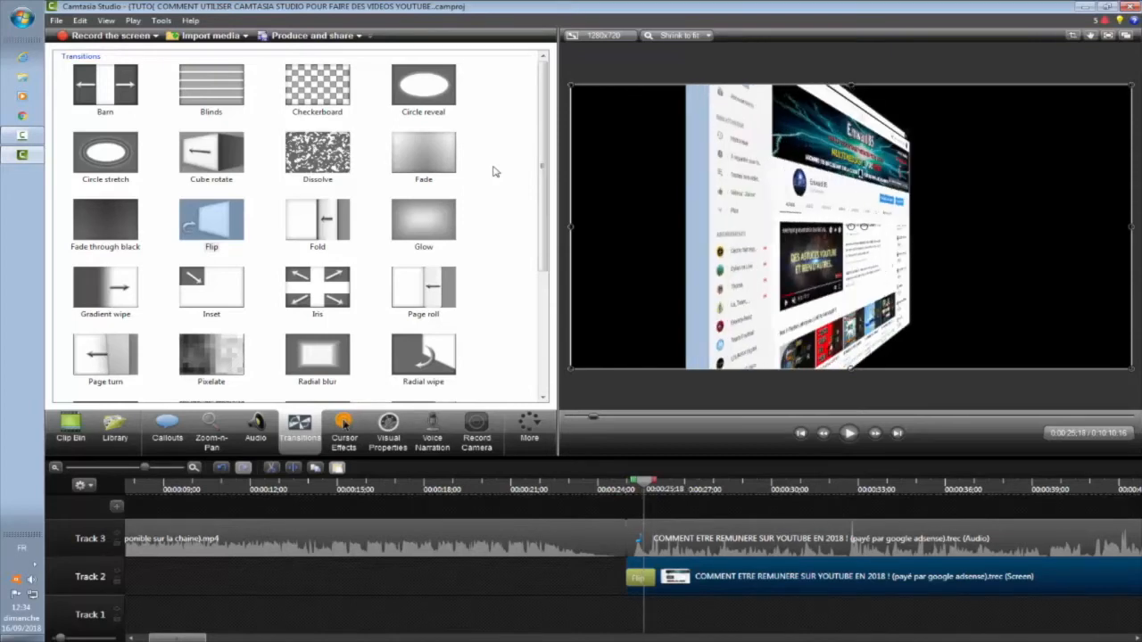
key(Right)
key(Right)
key(Right)
key(Right)
key(Right)
key(Right)
key(Right)
key(Right)
key(Right)
key(Right)
key(Right)
key(Right)
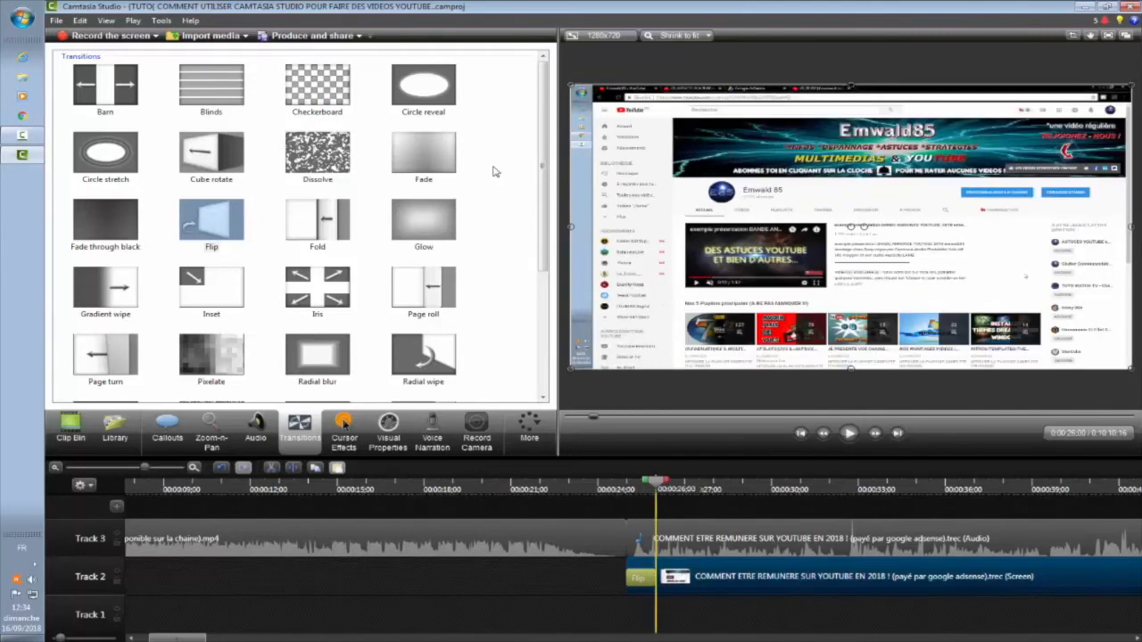
Step back through the Flip transition and place the playhead at 0:00:25;00
key(Left)
key(Left)
key(Left)
key(Left)
key(Left)
key(Left)
key(Left)
key(Left)
key(Left)
key(Left)
key(Left)
key(Left)
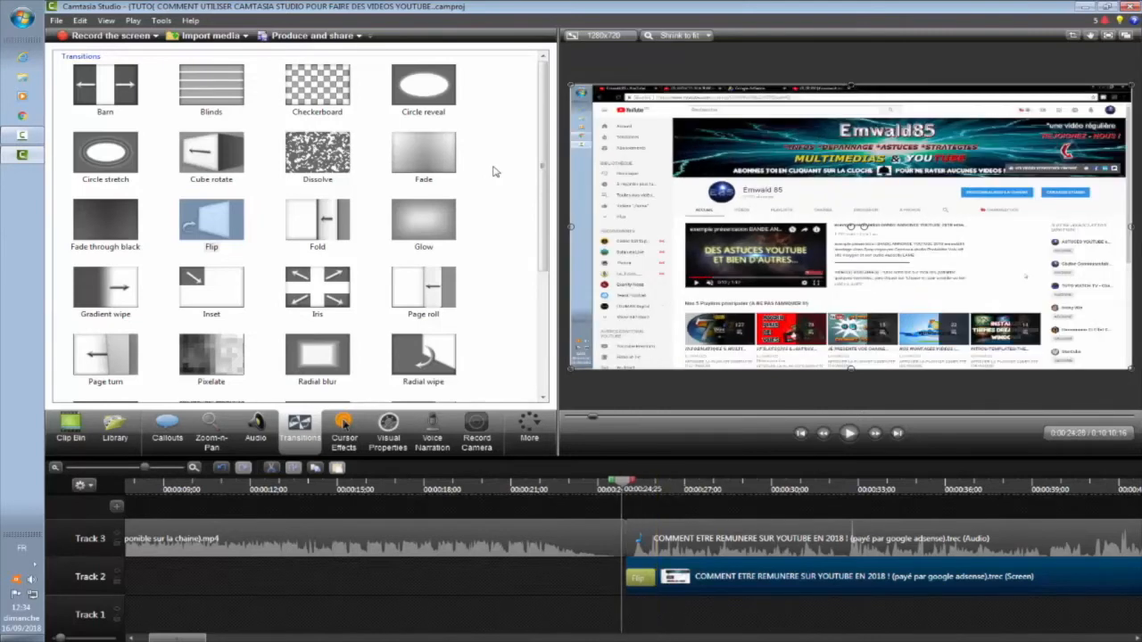
key(Right)
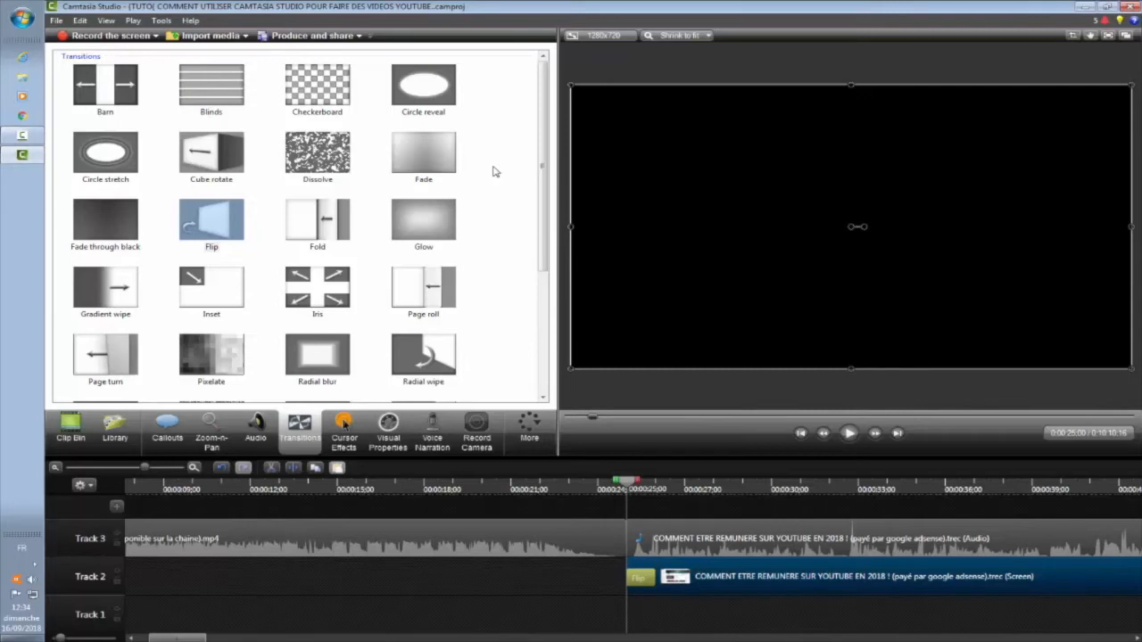
Add an audio fade-in to the outro clip at the start of Track 3, undoing and redoing it once
scroll(496, 171, down, 3)
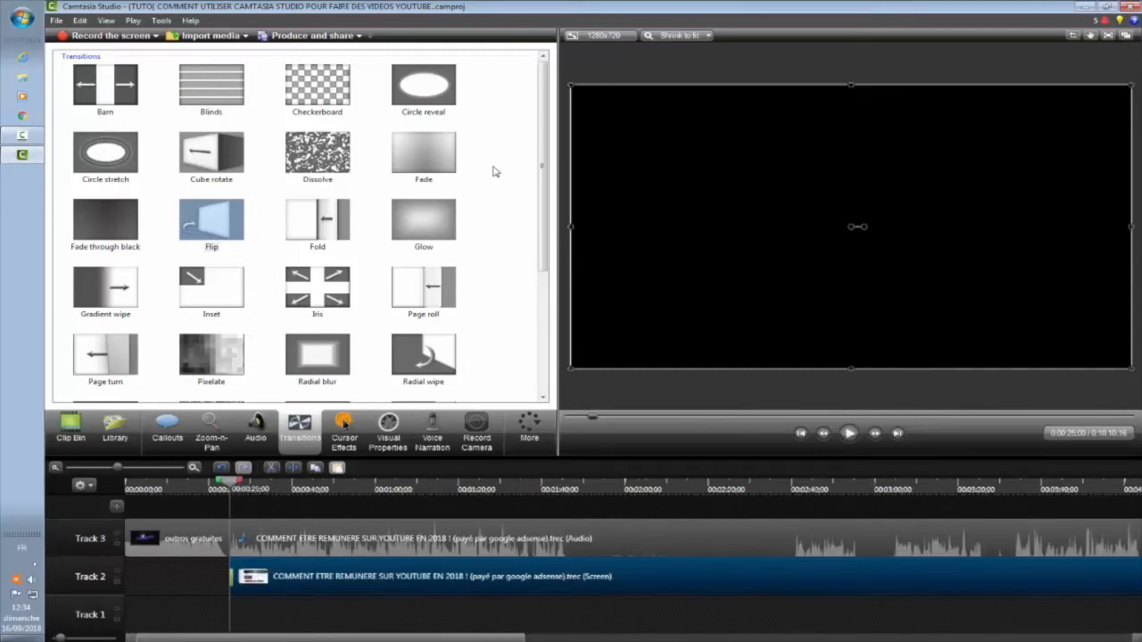
scroll(496, 172, right, 1)
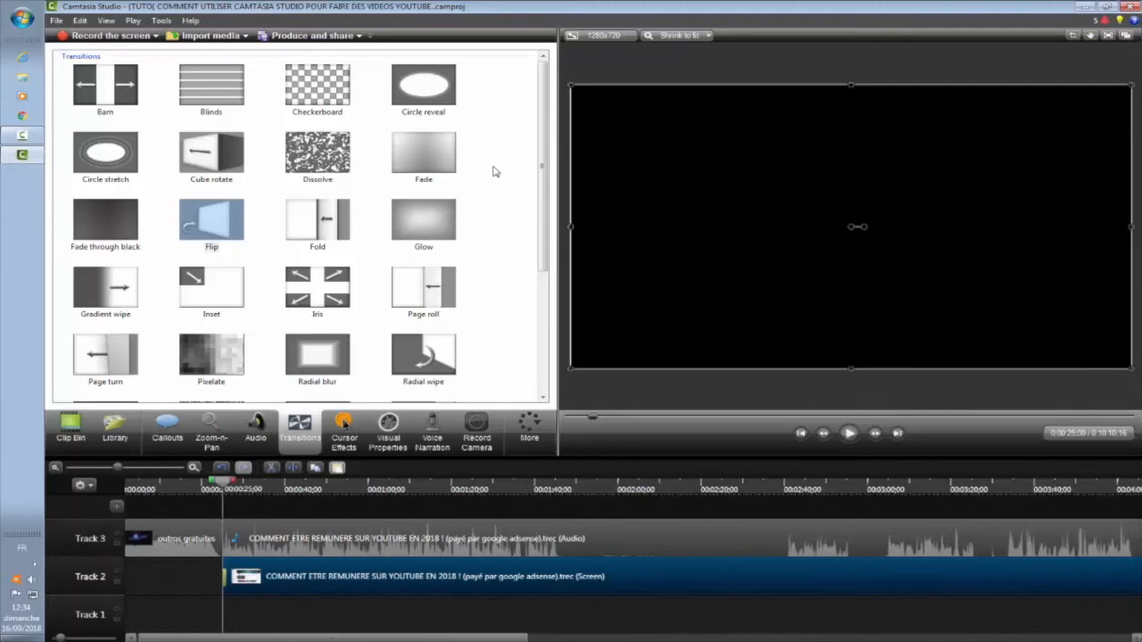
scroll(496, 171, right, 7)
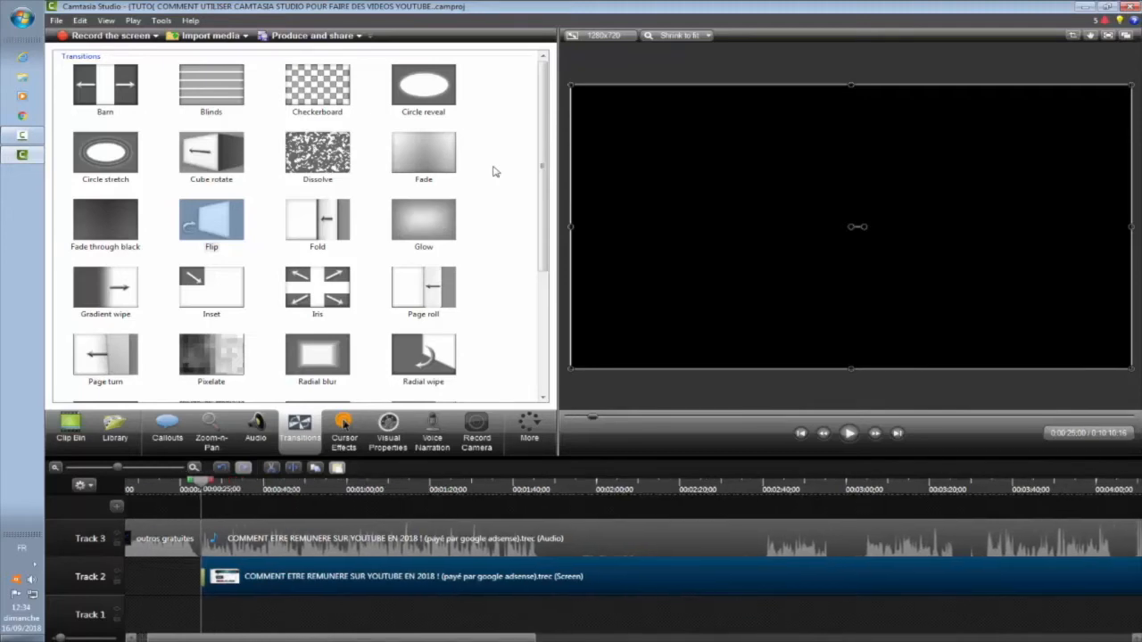
scroll(496, 172, right, 5)
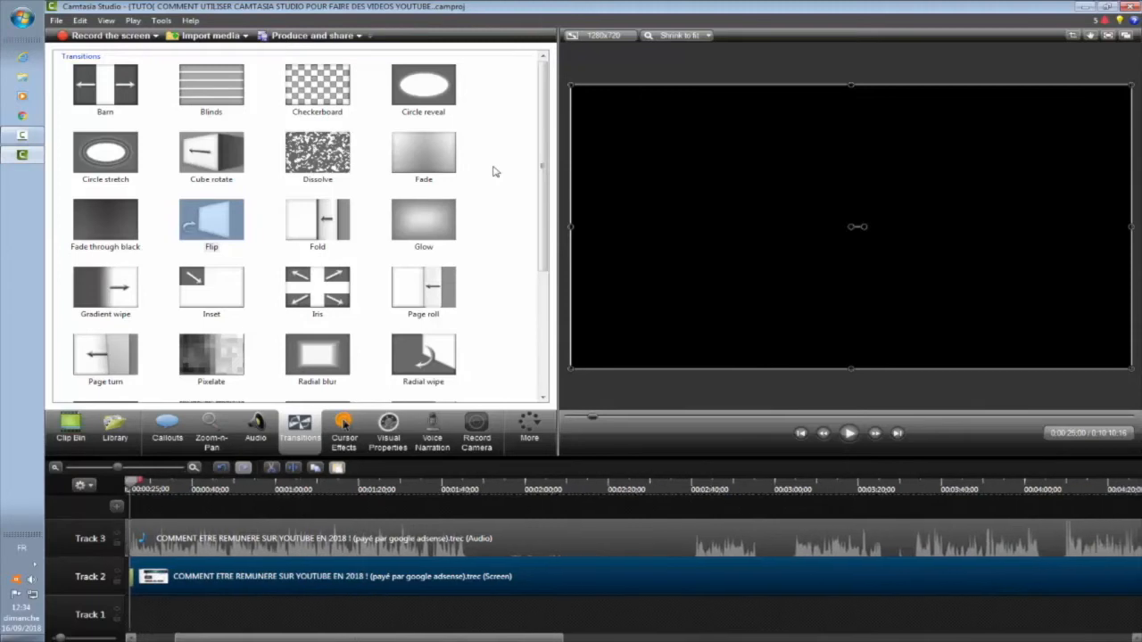
scroll(496, 172, left, 13)
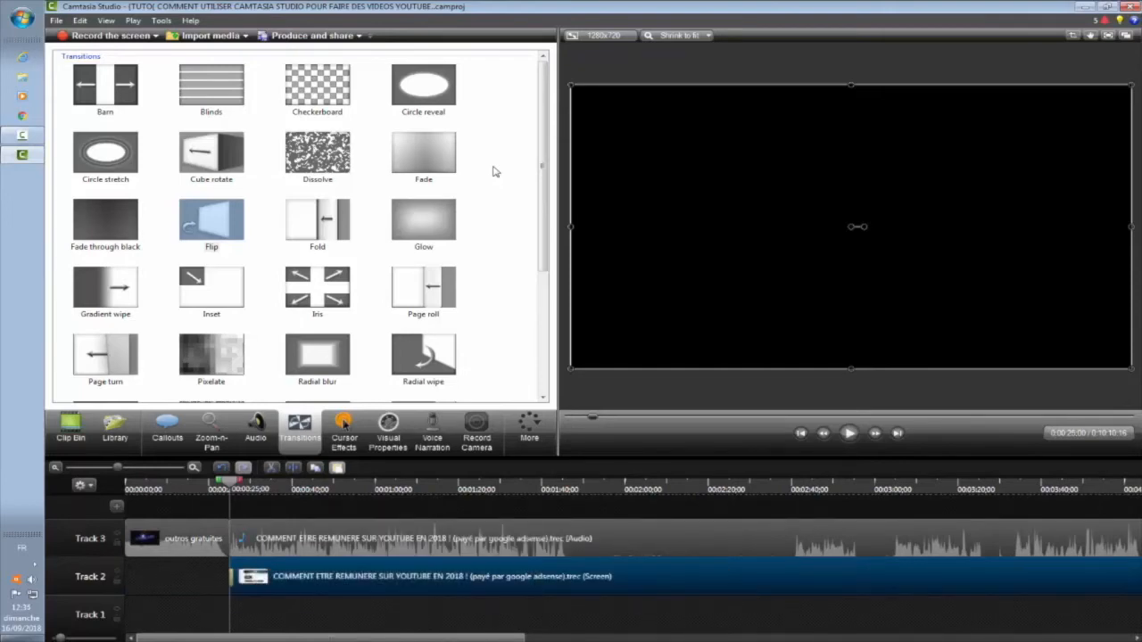
mouse_move(330, 638)
mouse_down()
mouse_move(426, 638)
mouse_move(327, 638)
mouse_up()
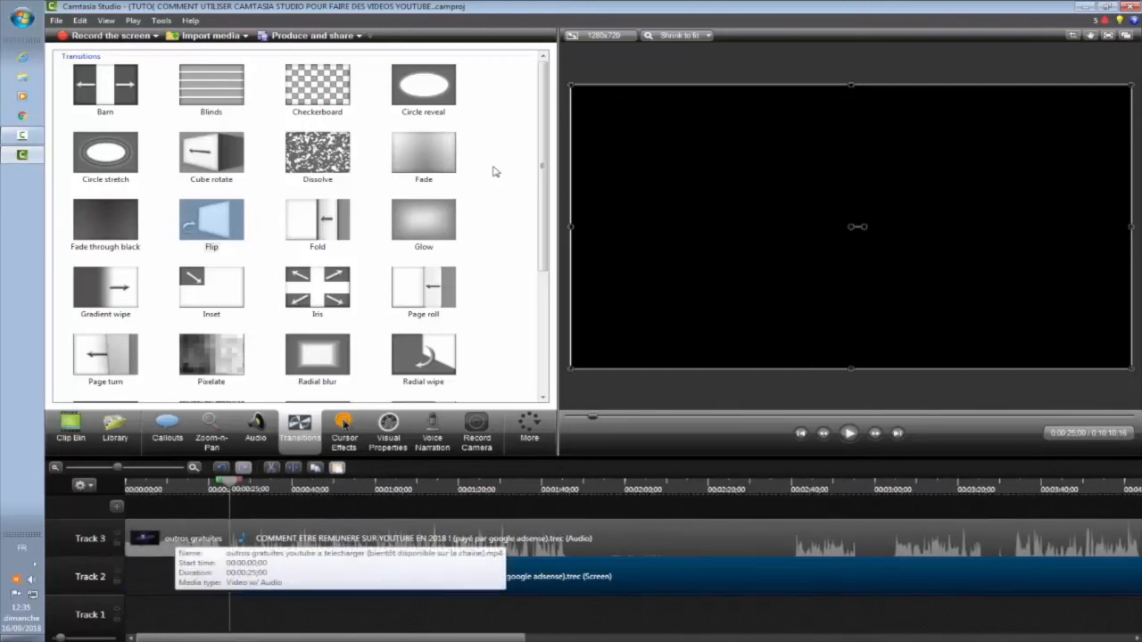
click(178, 535)
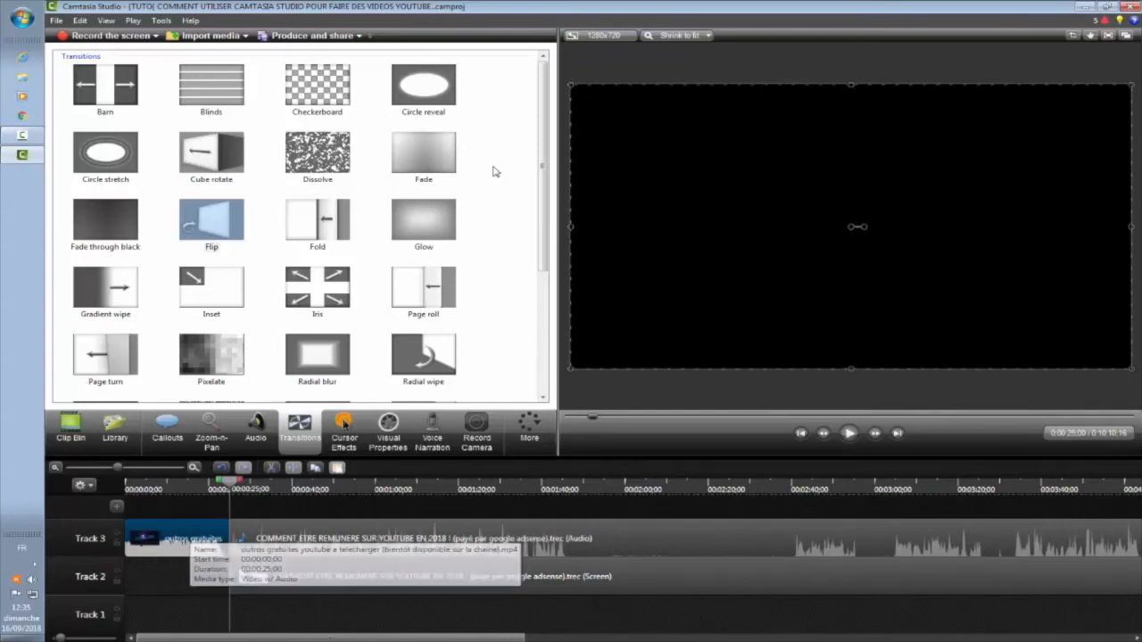
key(ctrl+Home)
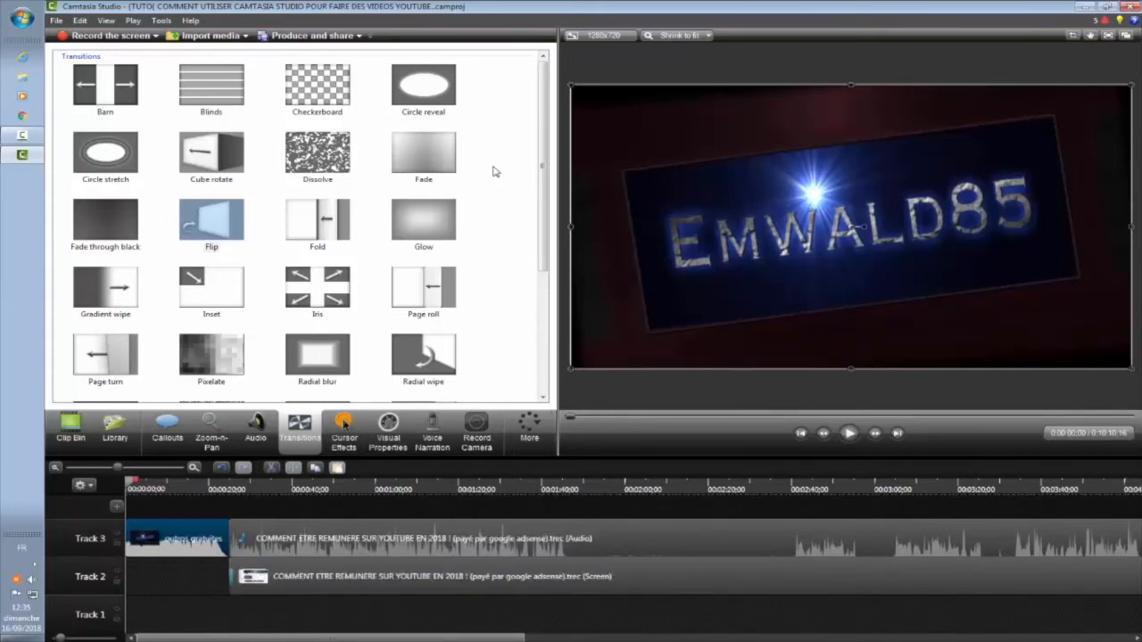
key(a)
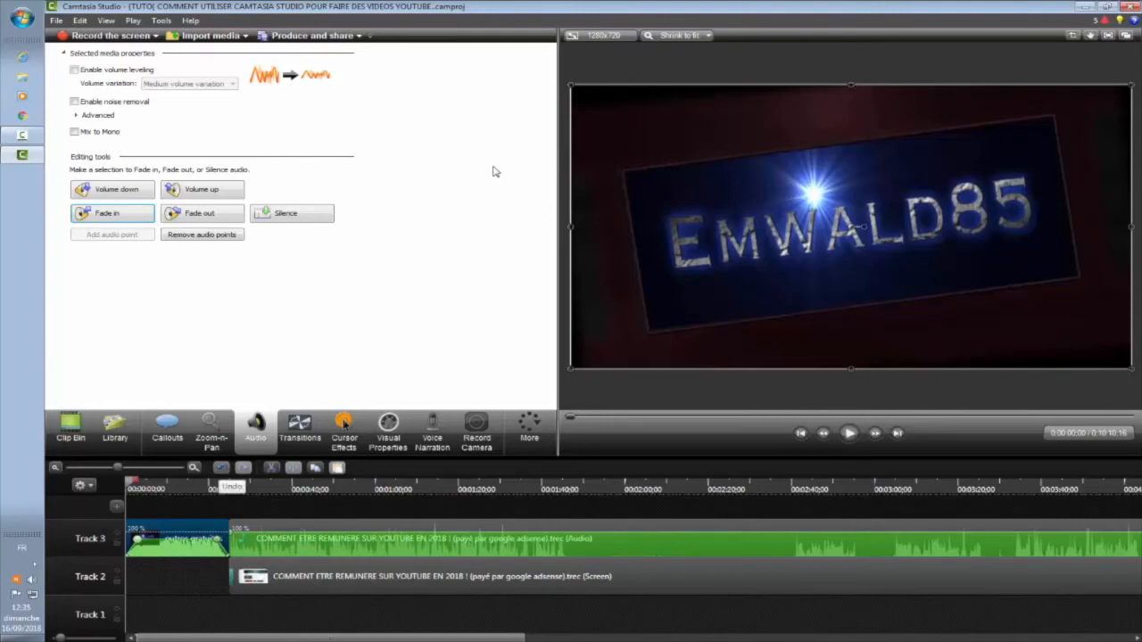
click(221, 468)
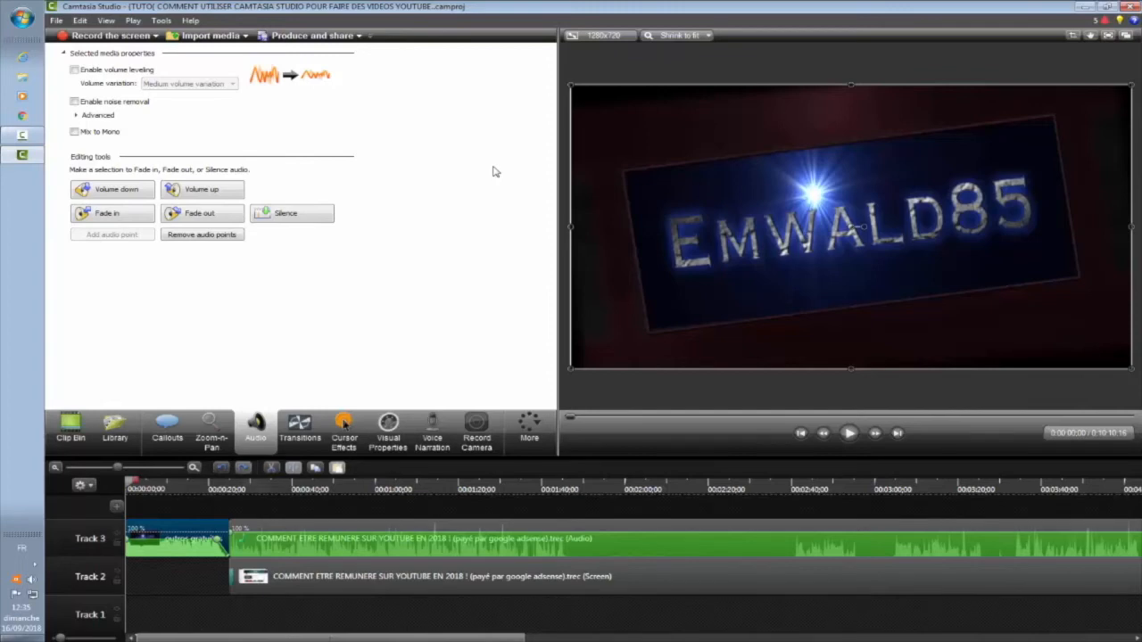
click(243, 468)
Move the playhead to the end of the project at 0:10:10;16 and clear the clip selection
drag(330, 638, 939, 638)
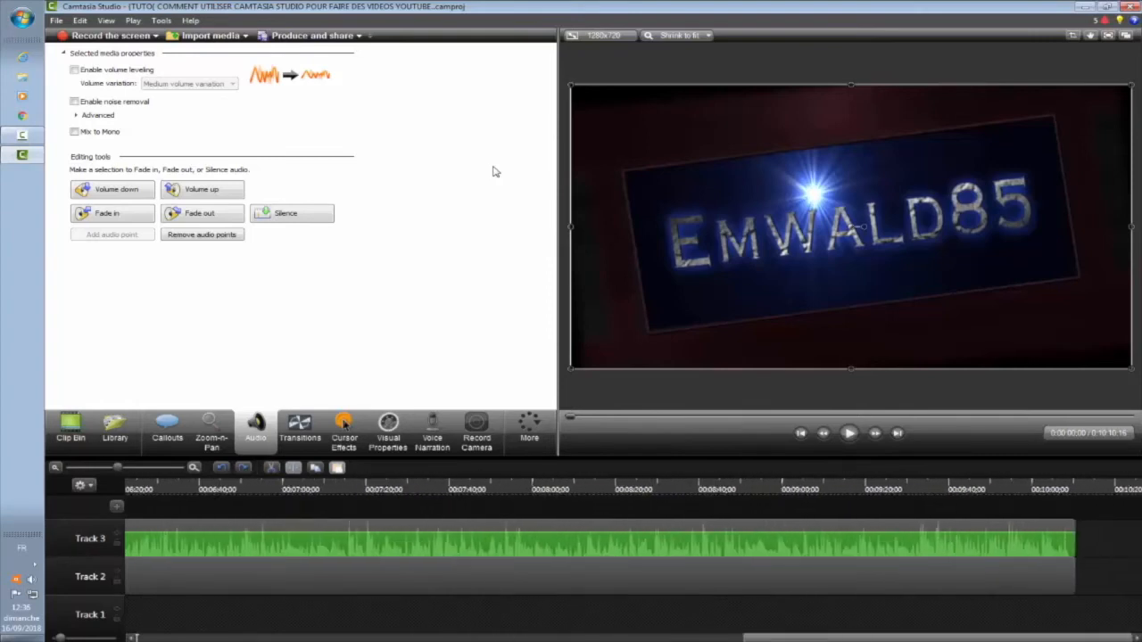
drag(977, 484, 1076, 484)
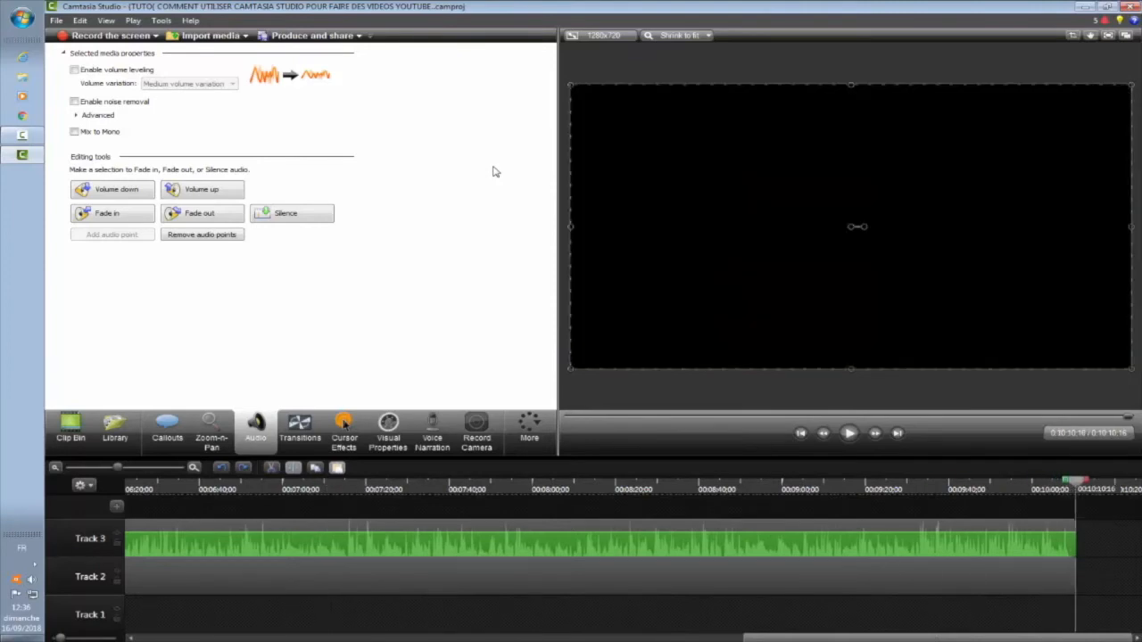
click(1106, 571)
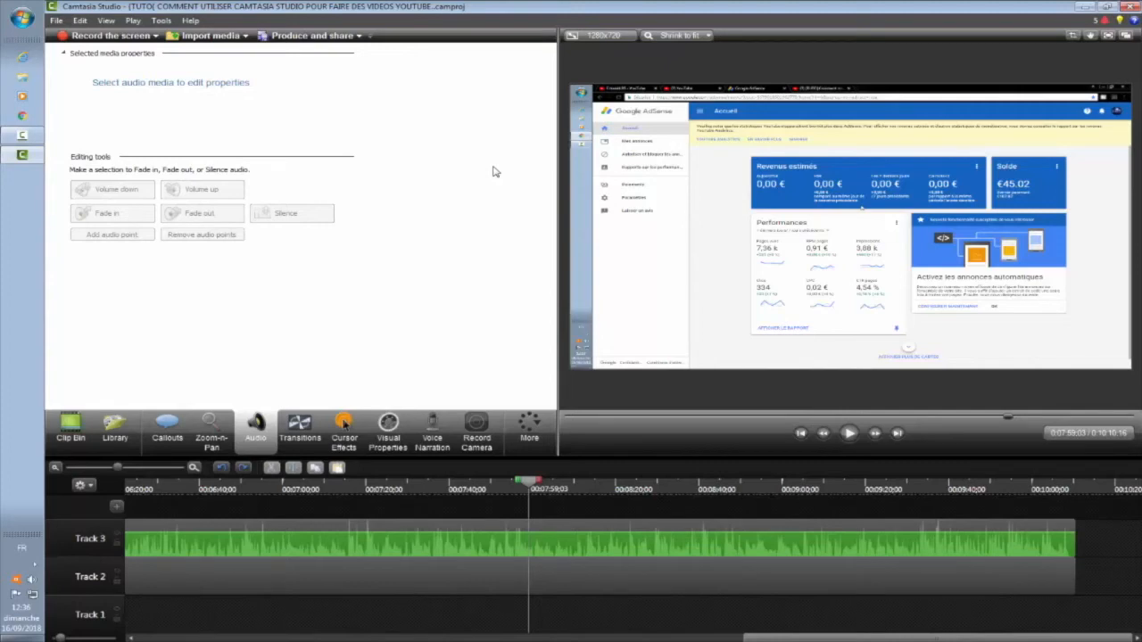
Add a text callout at 0:07:59;03 containing the sample text "khfgdskgkugh"
click(166, 432)
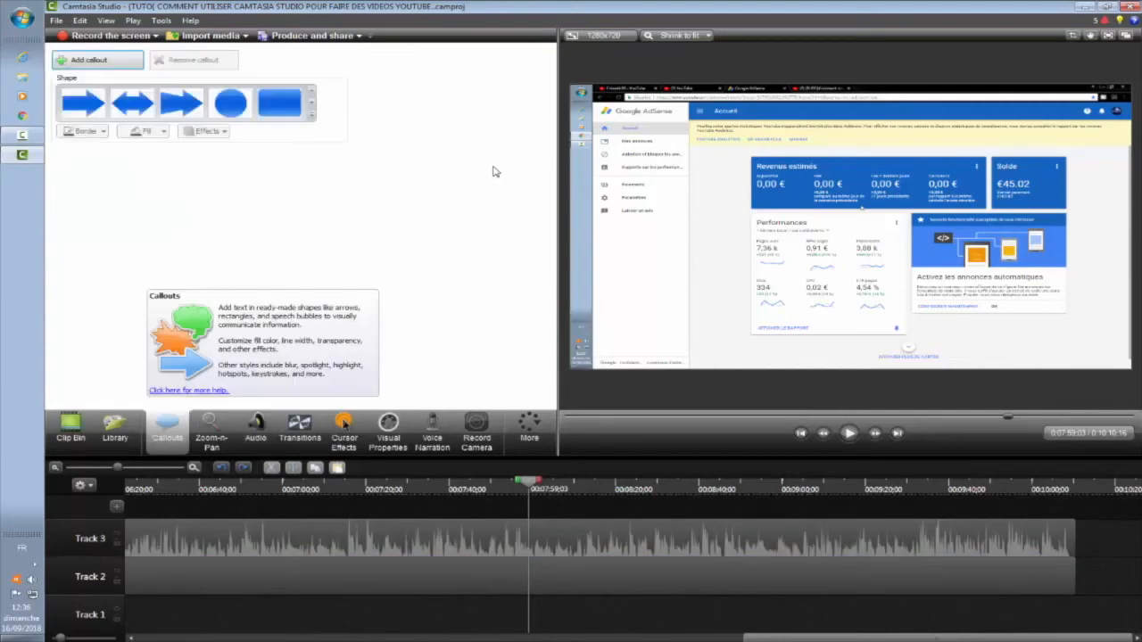
click(311, 115)
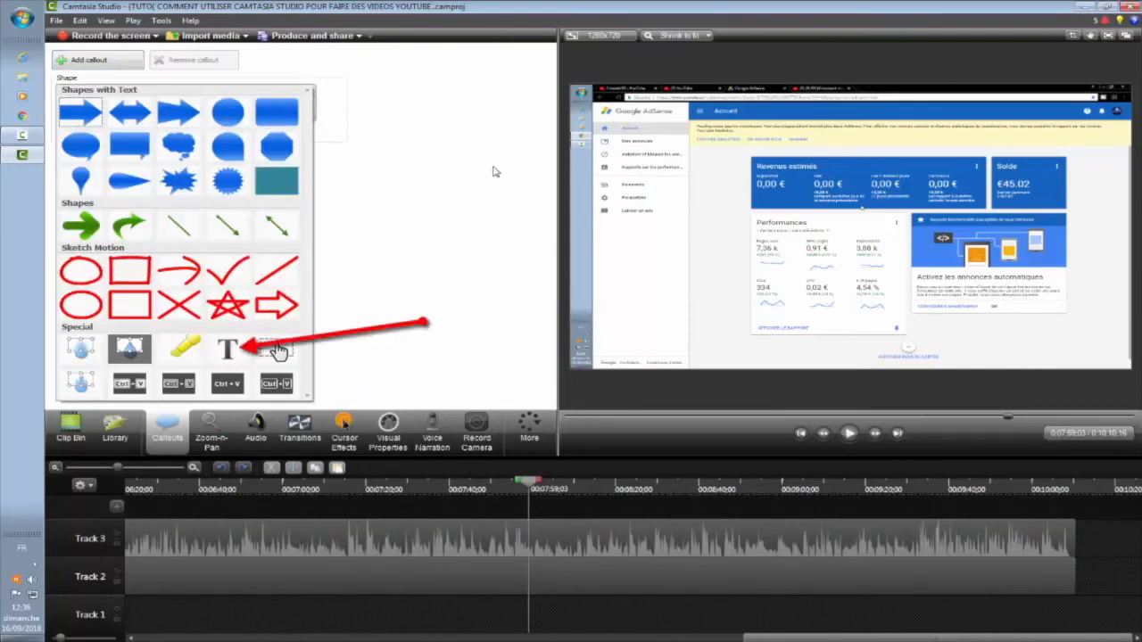
click(279, 350)
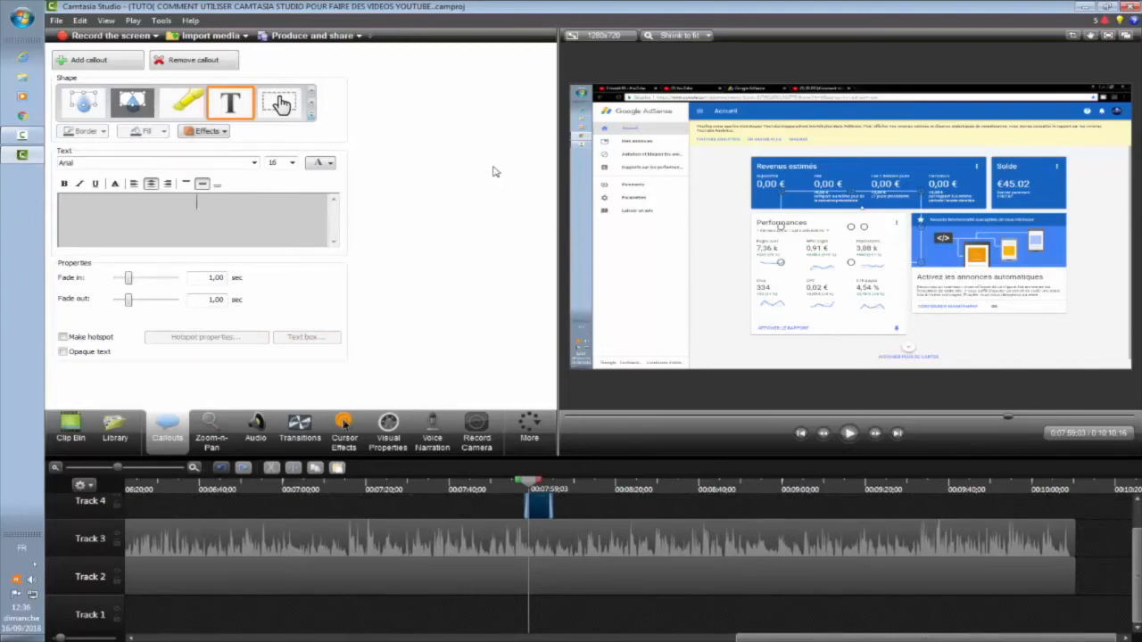
text(khfgdskgkugh)
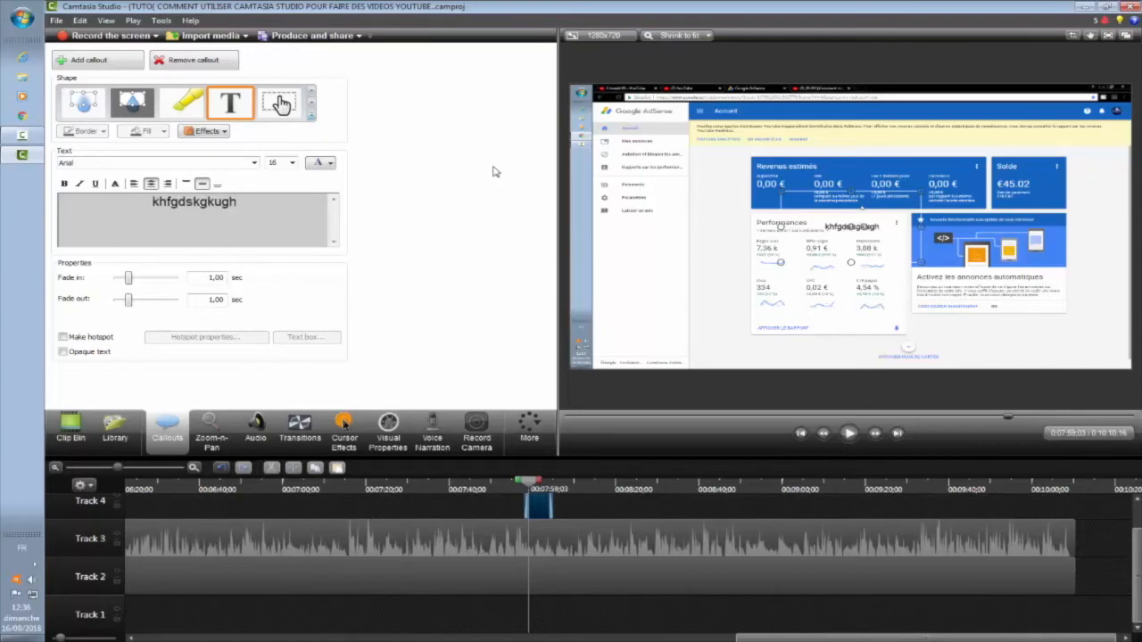
Set the size of all the callout text to 28
key(ctrl+a)
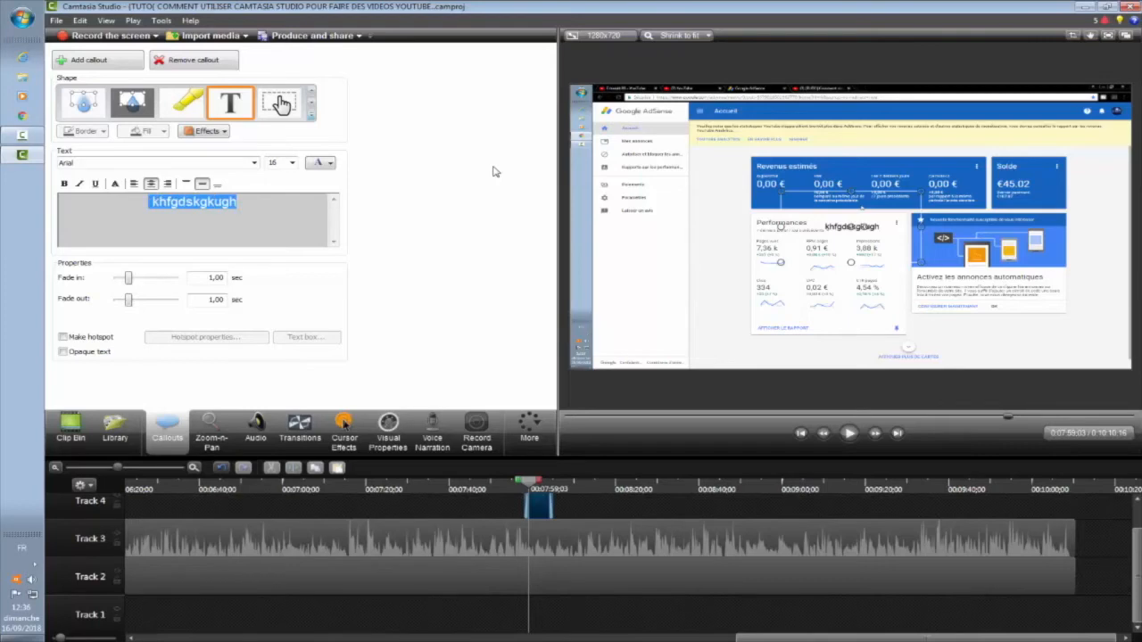
click(291, 163)
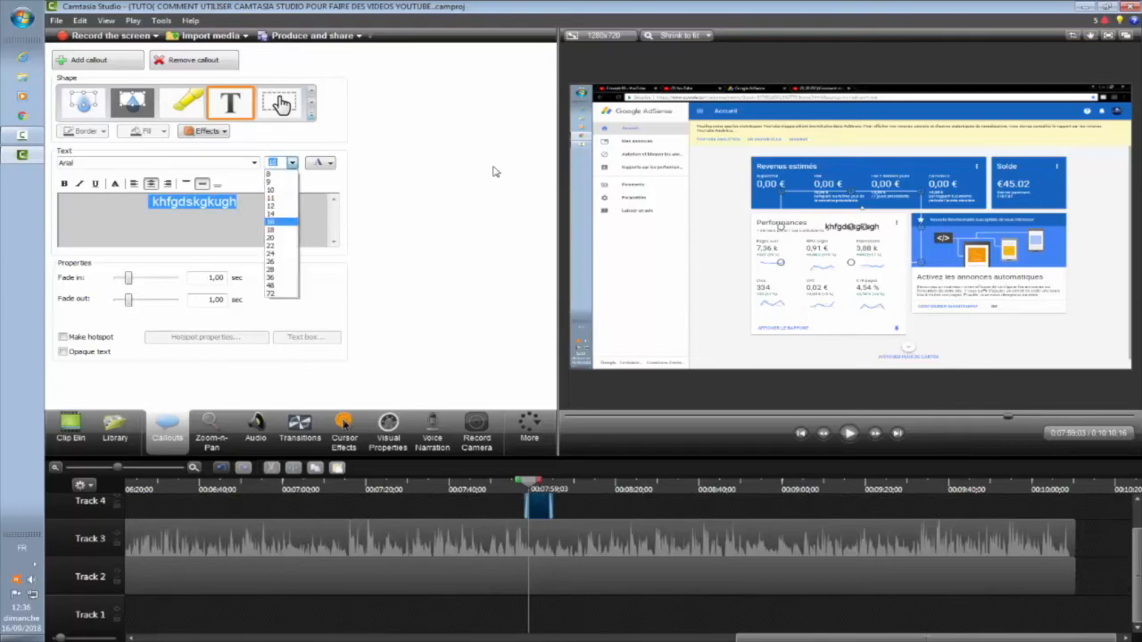
key(Down)
key(Down)
key(Down)
key(Down)
key(Down)
key(Down)
key(Return)
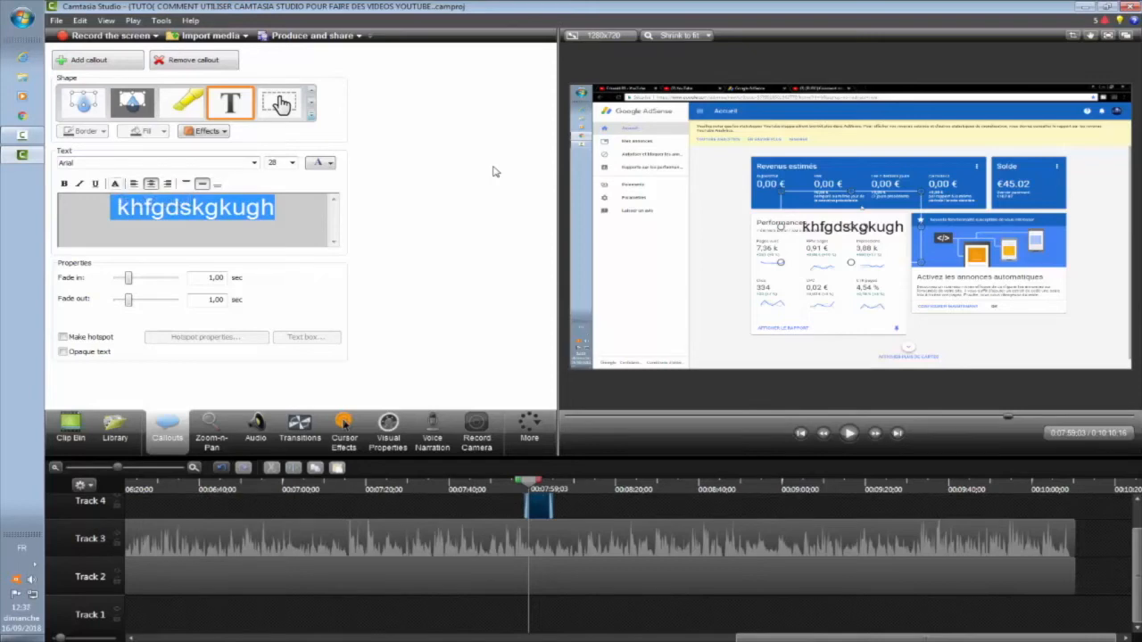
Try a shadow on the callout text and set the text size to 48
click(115, 184)
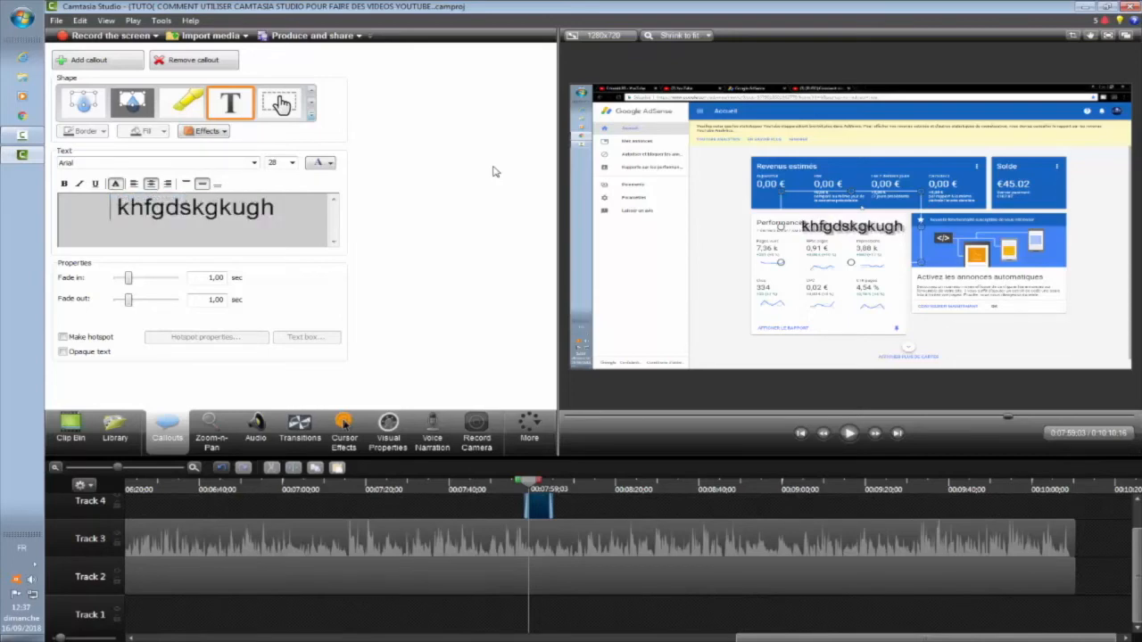
key(ctrl+a)
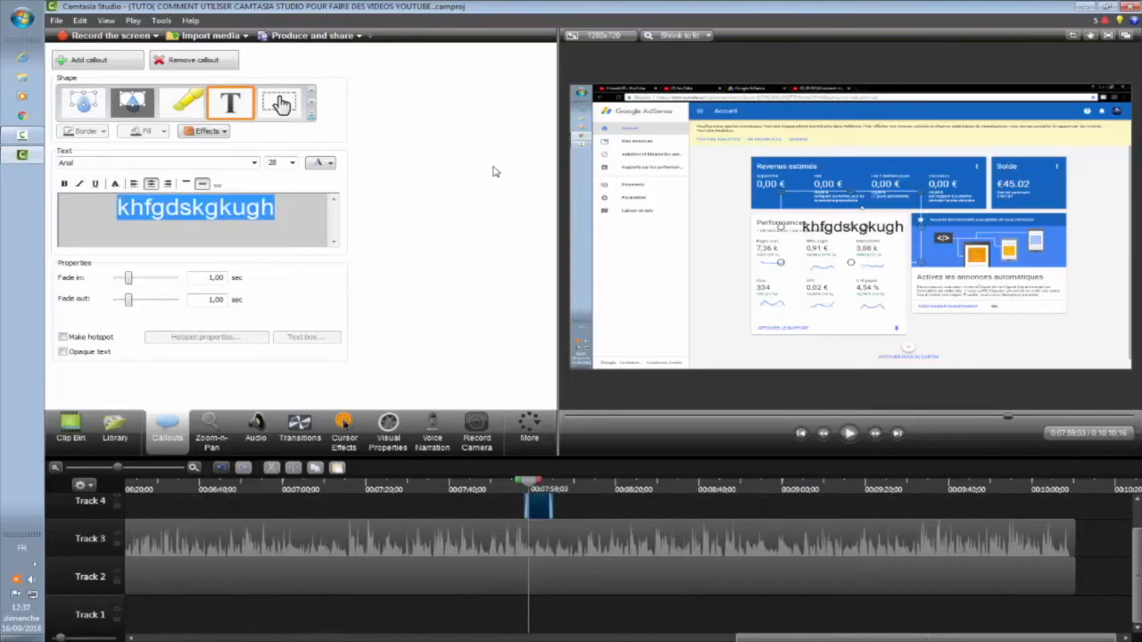
click(292, 163)
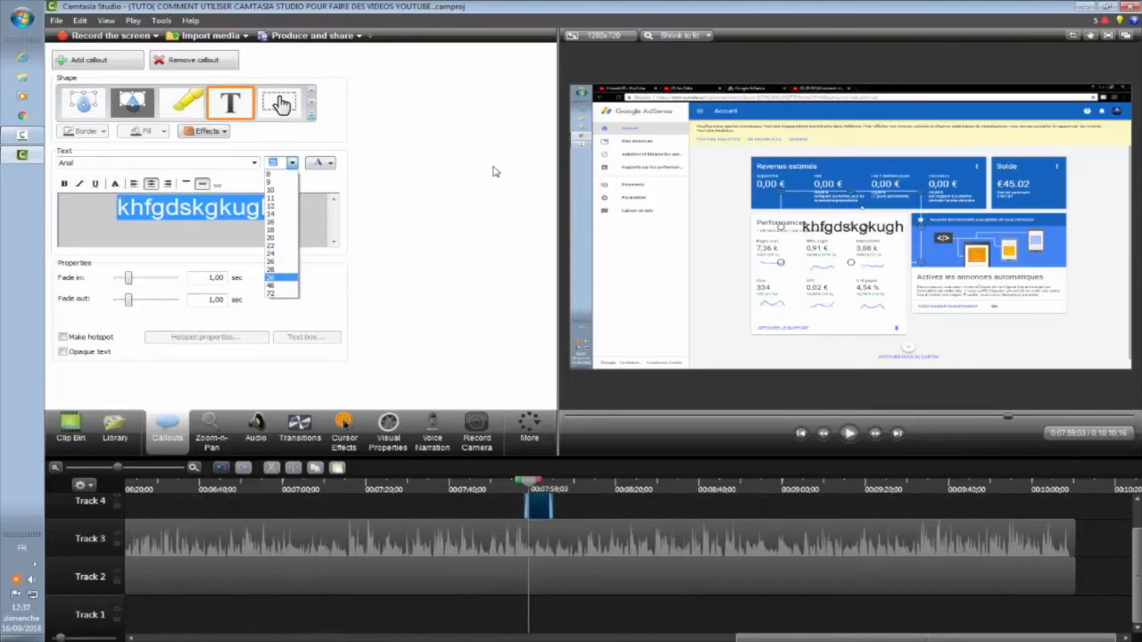
key(Down)
key(Return)
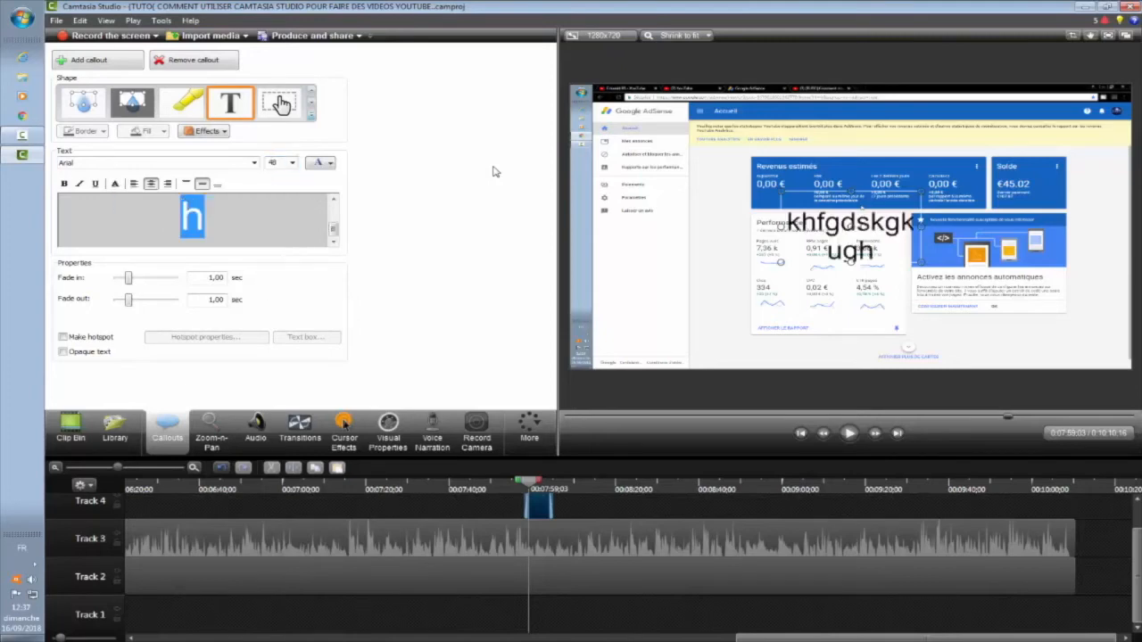
Apply a shadow and italics to all the callout text, trying bold on it as well
key(ctrl+z)
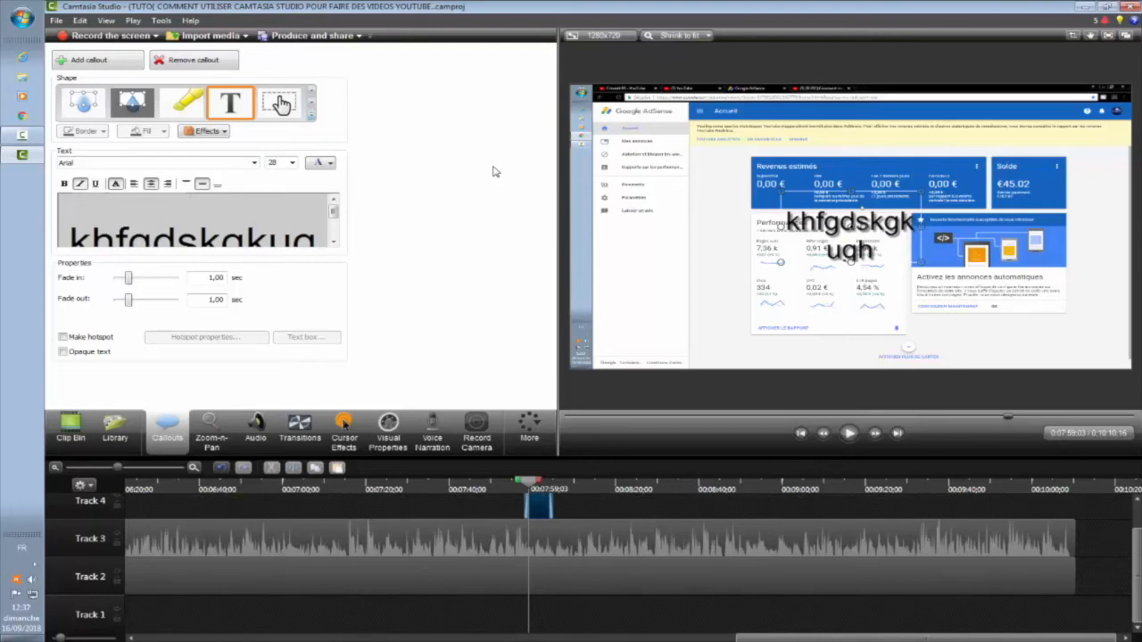
click(333, 241)
drag(208, 227, 181, 226)
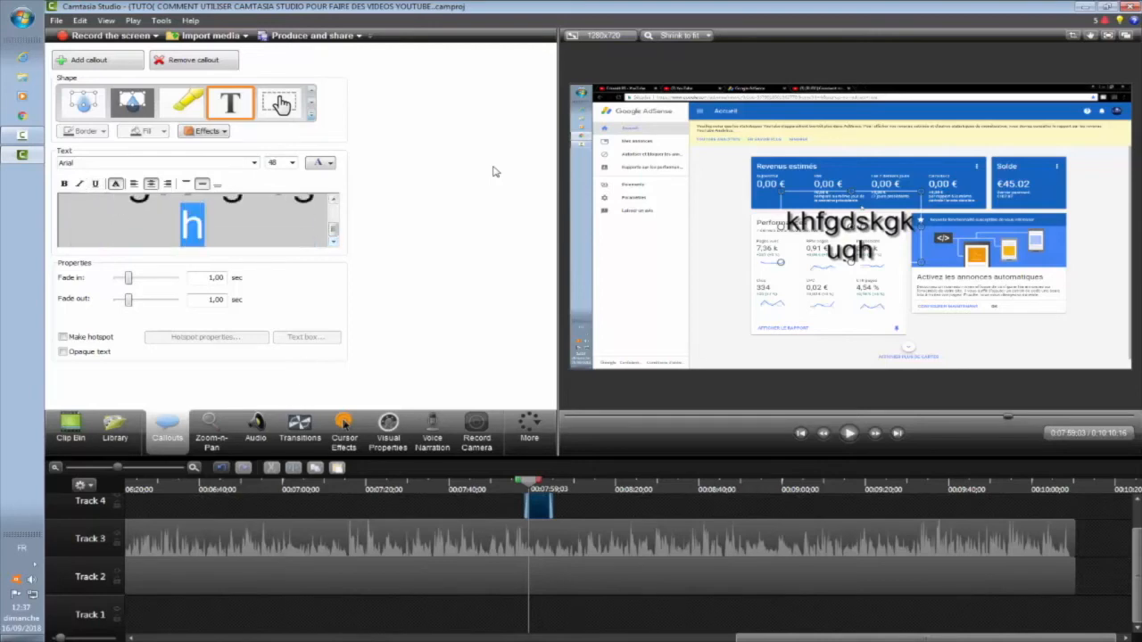
key(ctrl+a)
key(ctrl+i)
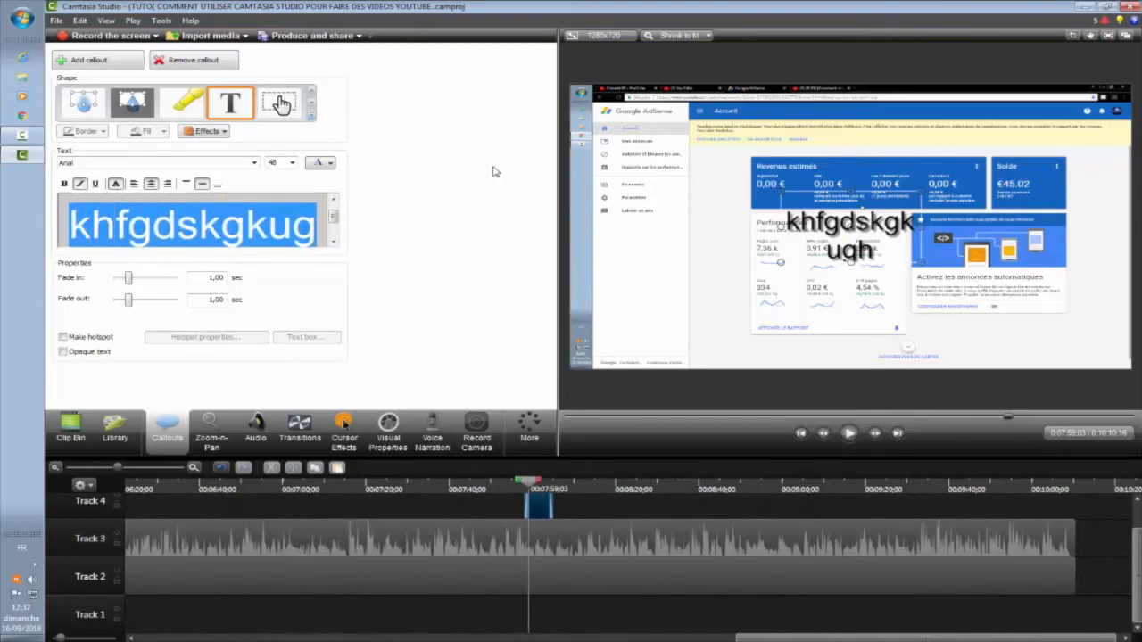
key(ctrl+b)
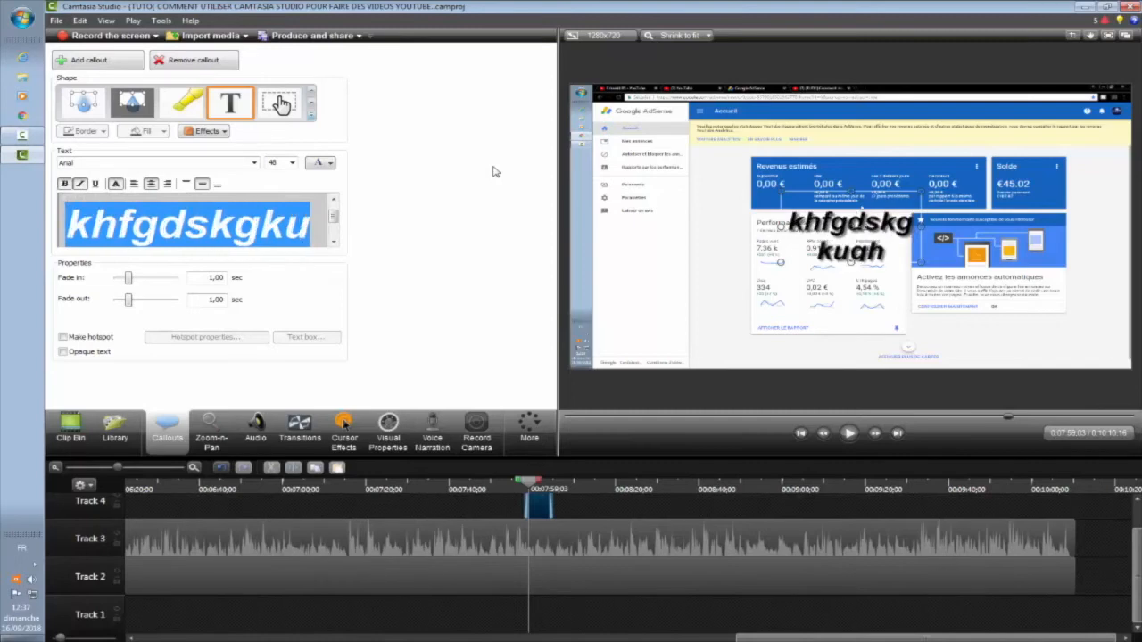
key(ctrl+b)
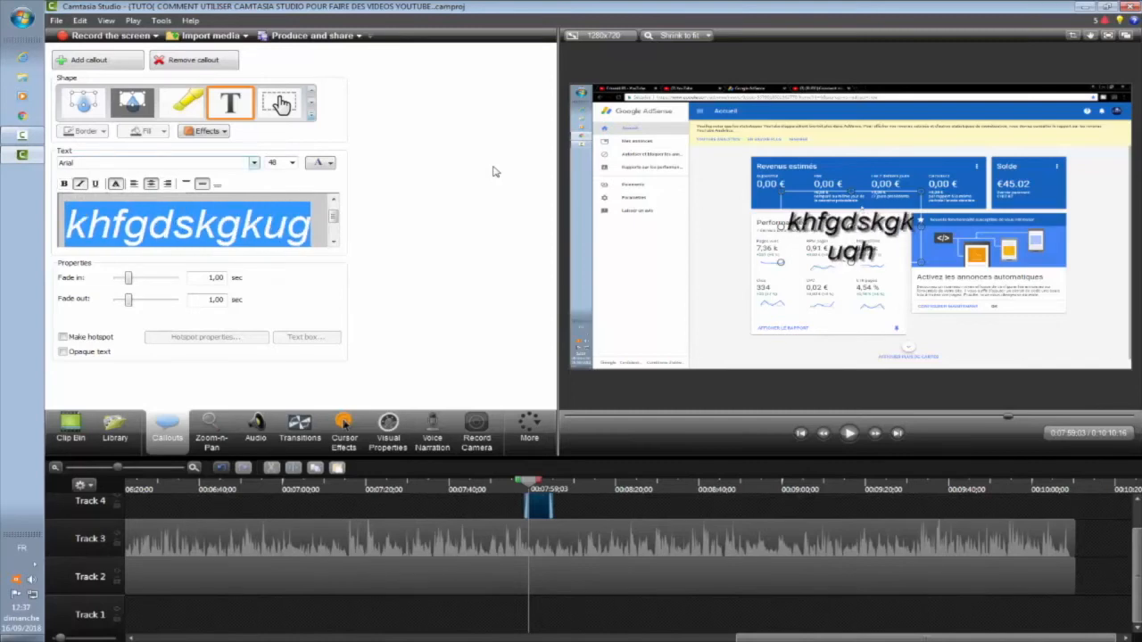
Set the callout text's font to Bell Gothic Std Black
click(254, 163)
key(Down)
key(Down)
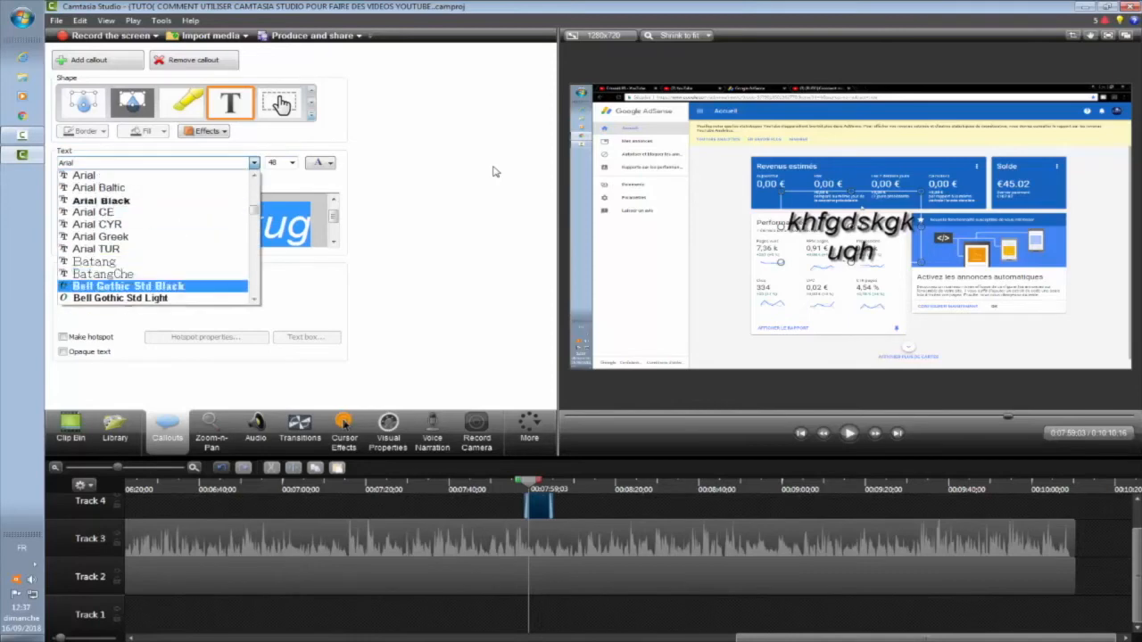
key(Return)
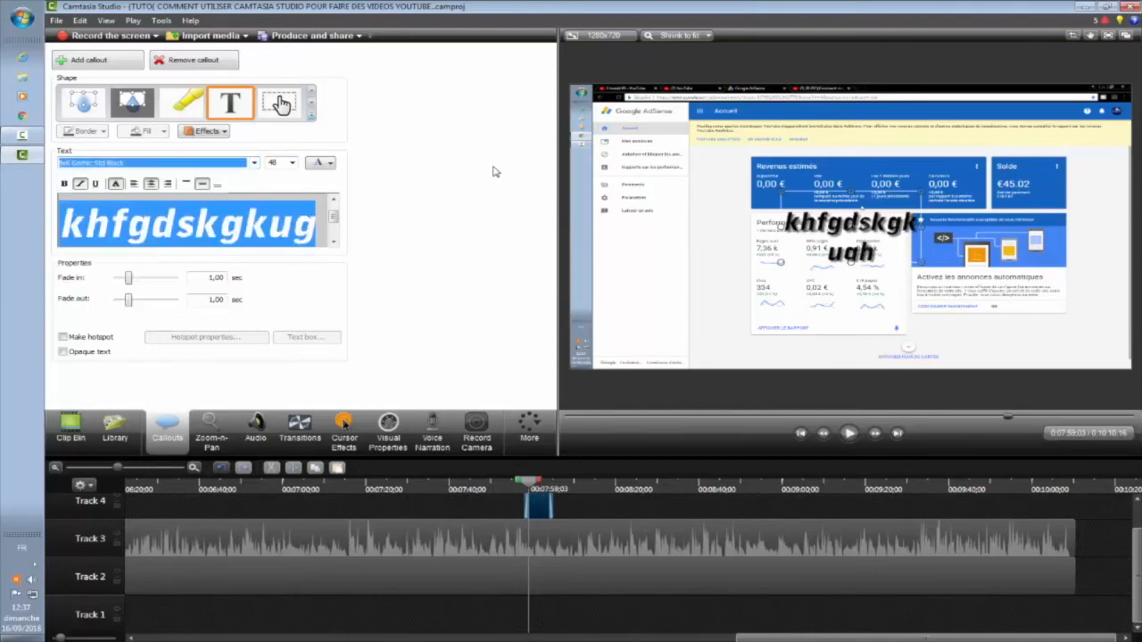
Browse the fonts available for the callout text without choosing a different one
key(alt+Down)
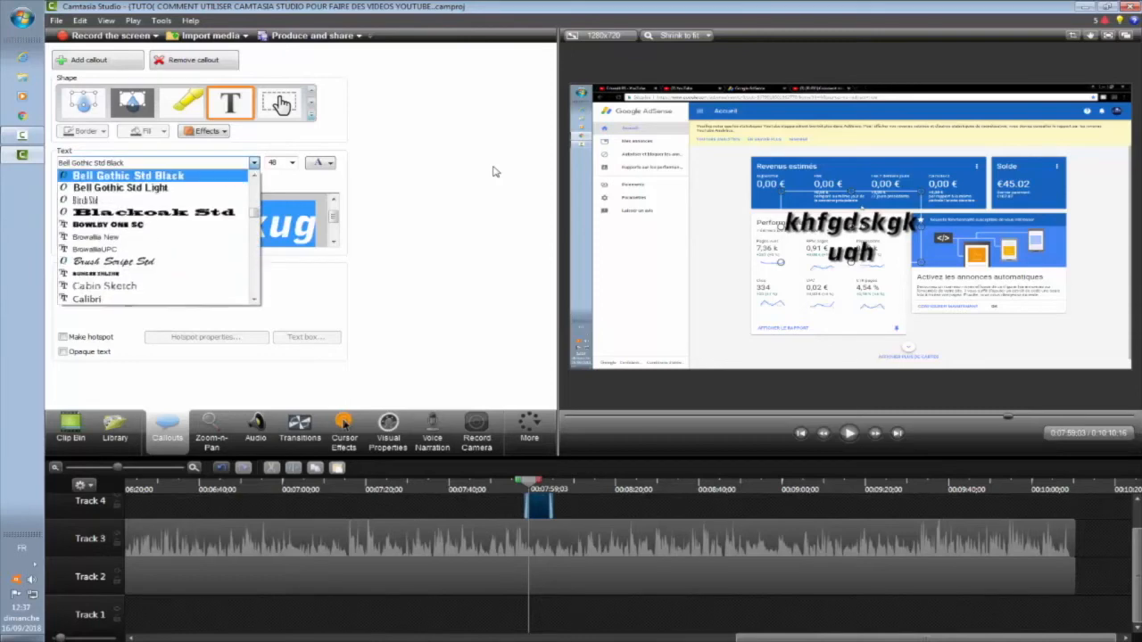
key(Down)
key(Down)
key(Down)
key(Down)
key(Down)
key(Down)
key(Down)
key(Up)
key(Up)
key(Up)
key(Up)
key(Up)
key(Up)
key(Up)
key(Return)
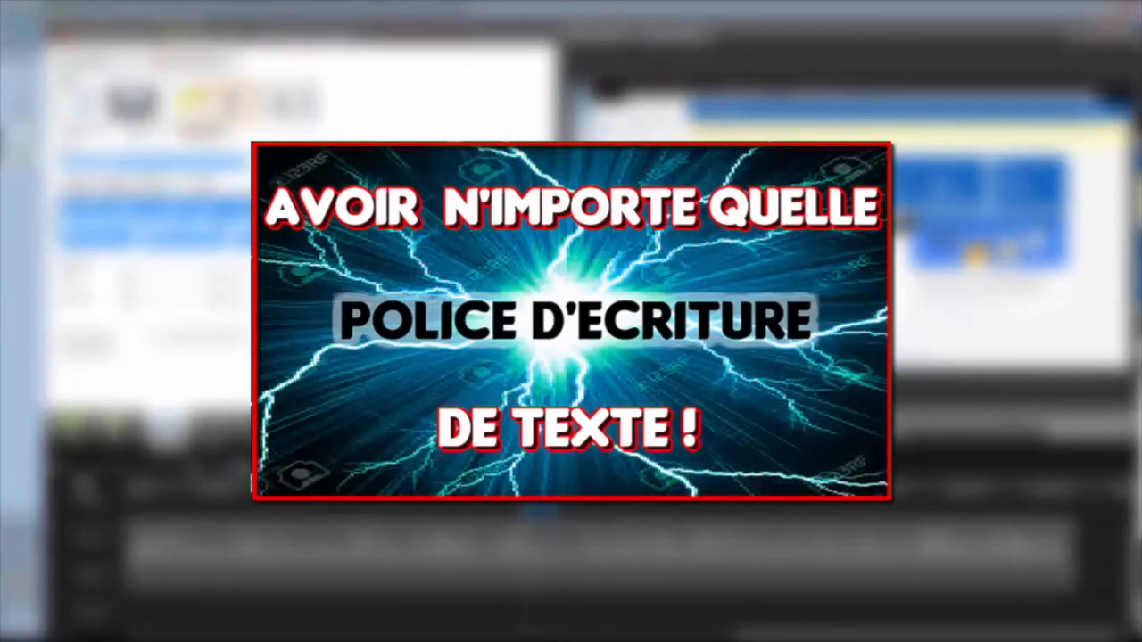
key(Down)
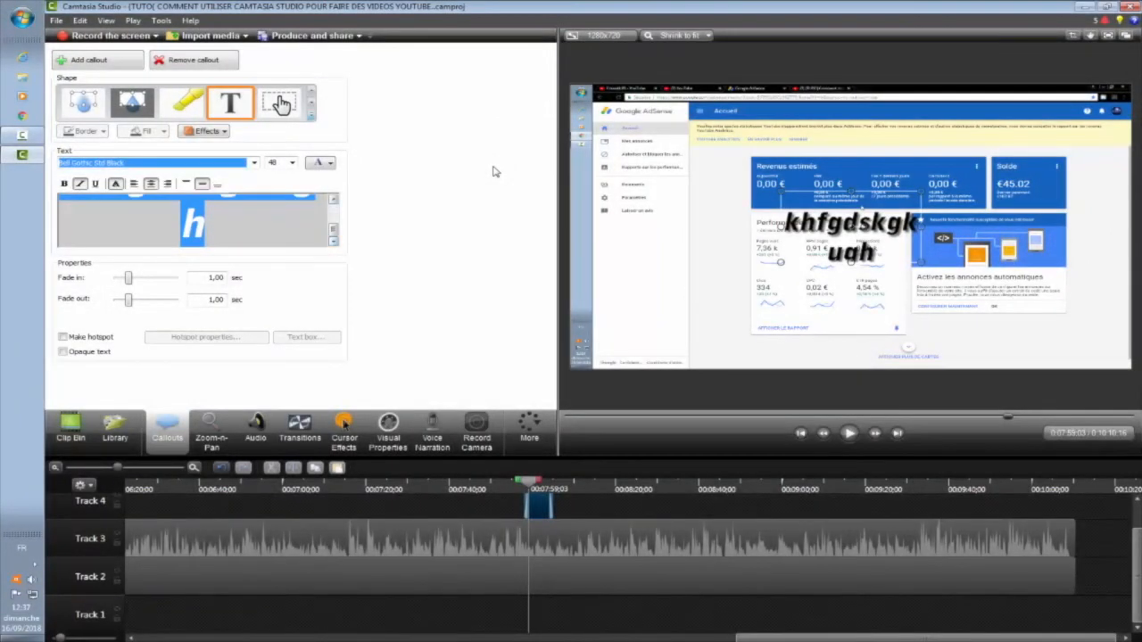
scroll(497, 171, up, 1)
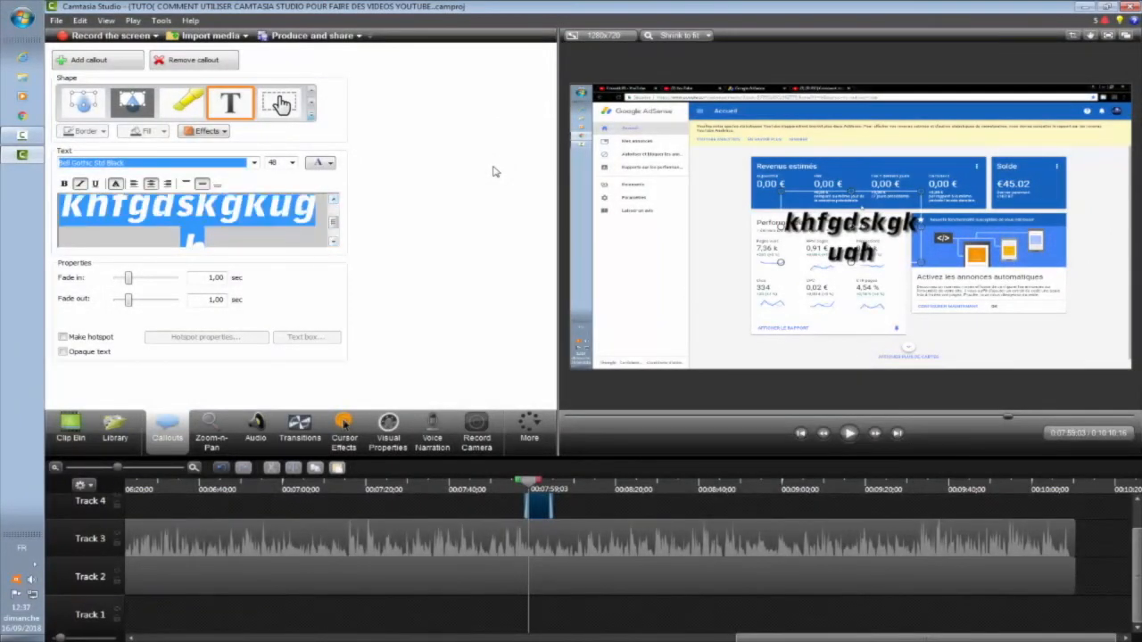
Try the text callout without a fade-in, and set its fade-in to 1,03 sec with a slightly longer fade-out
click(497, 171)
scroll(496, 171, up, 3)
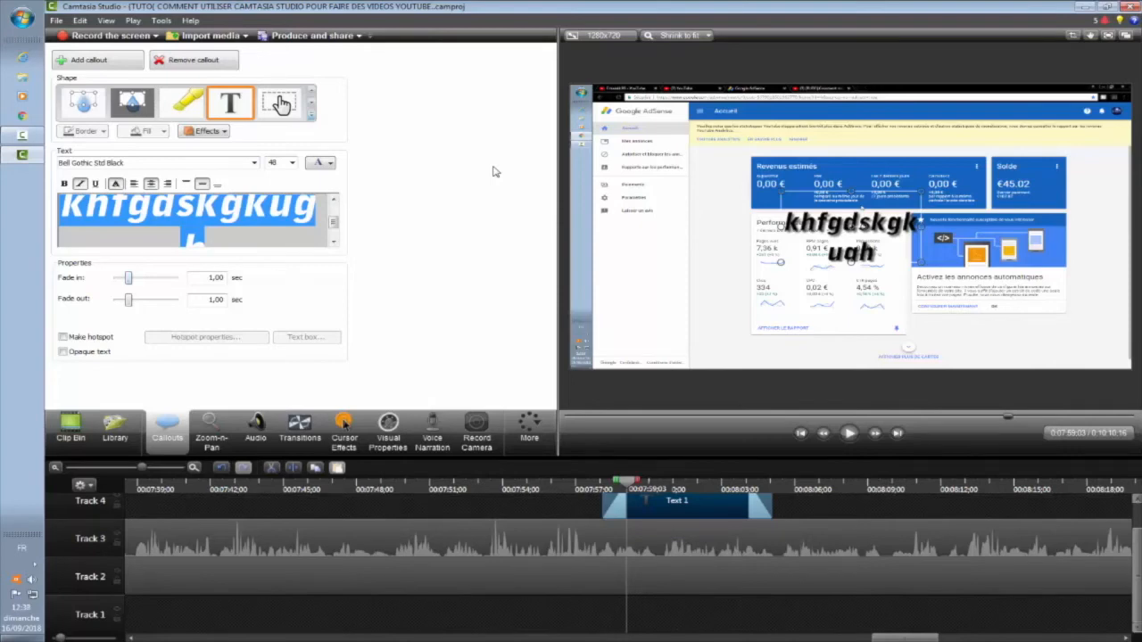
drag(1137, 577, 1137, 557)
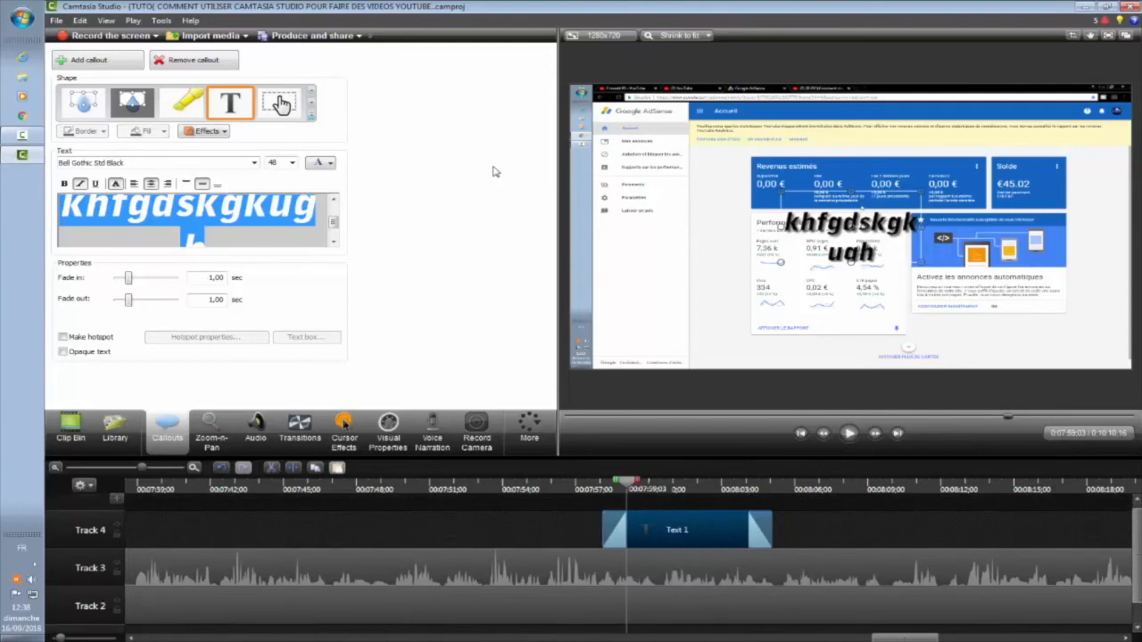
drag(129, 278, 116, 278)
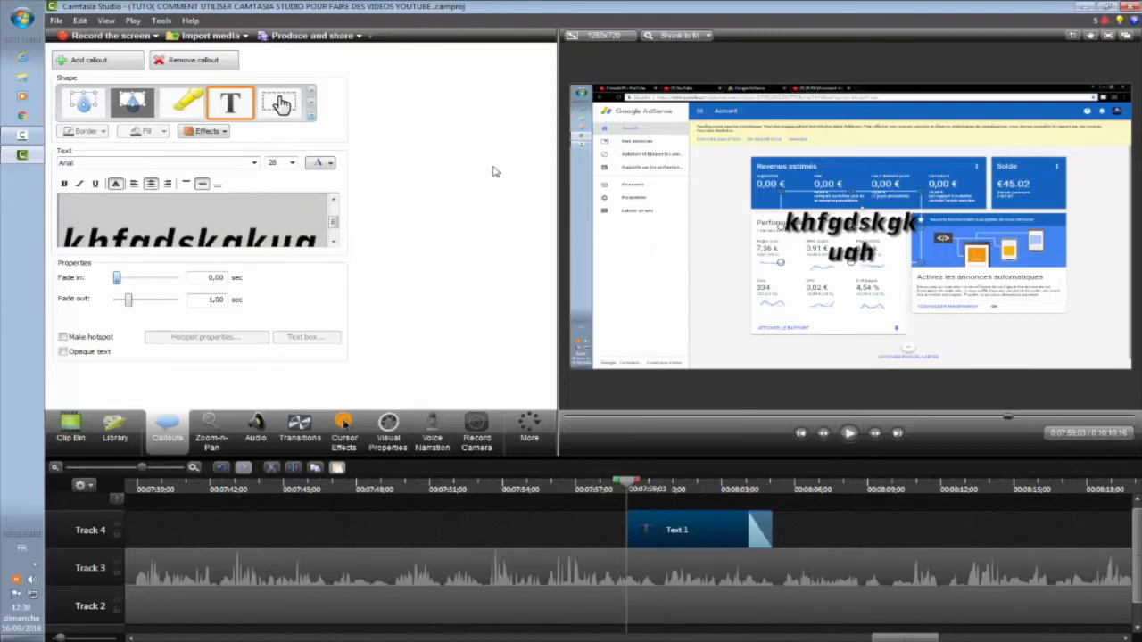
drag(116, 279, 130, 278)
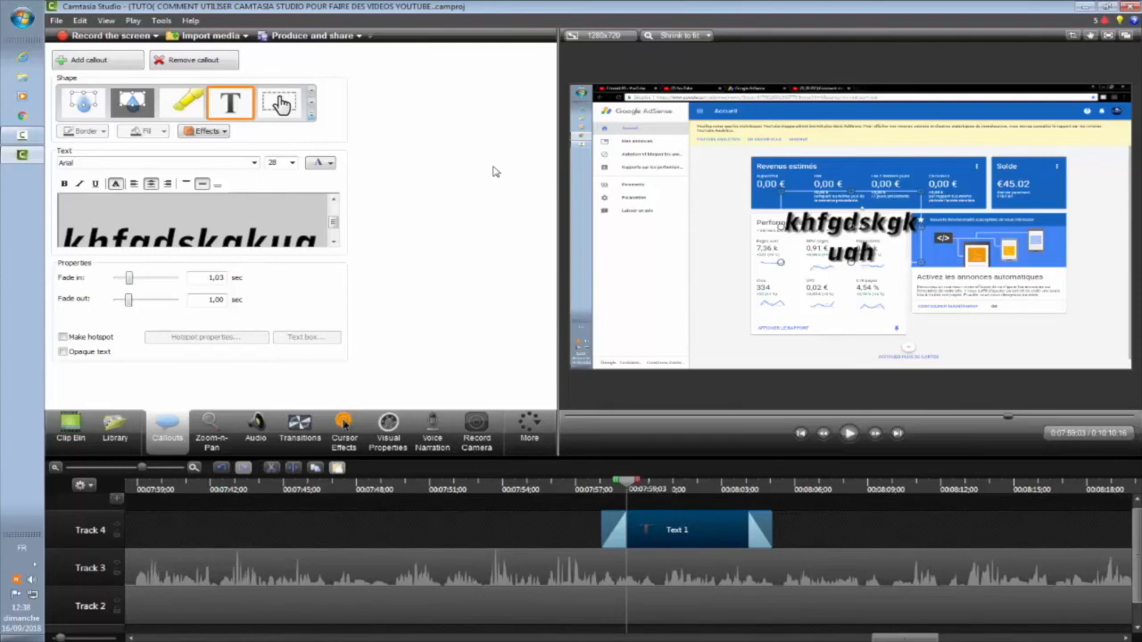
mouse_move(129, 300)
mouse_down()
mouse_move(116, 300)
mouse_move(131, 300)
mouse_up()
Add a visual animation at the start of the text callout and move the text to X -199, Y -147
click(388, 433)
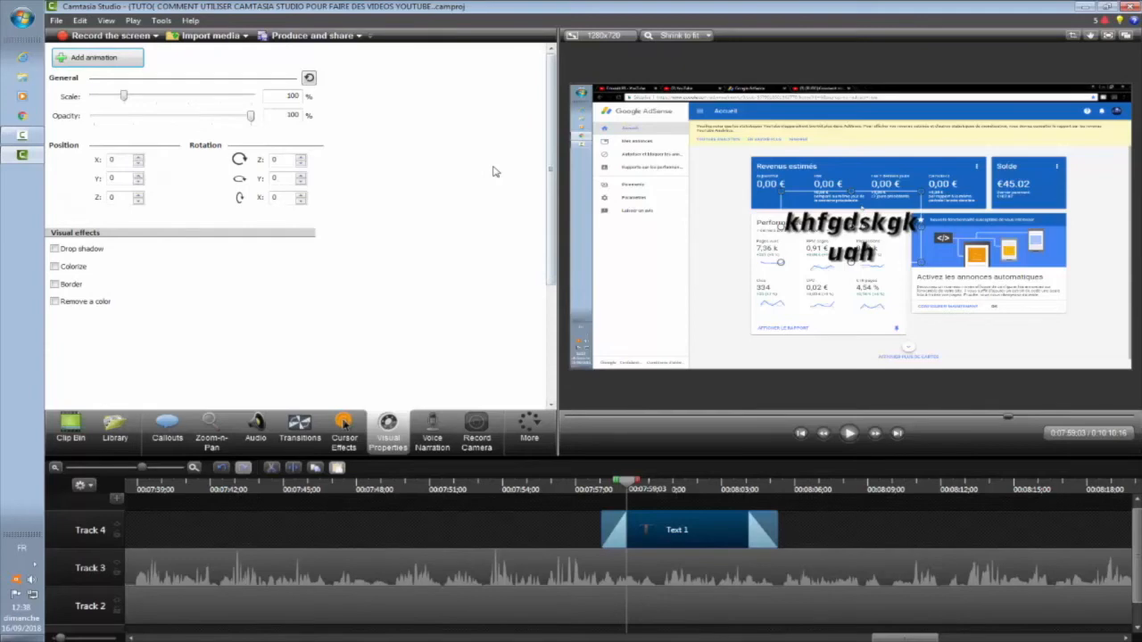
click(99, 57)
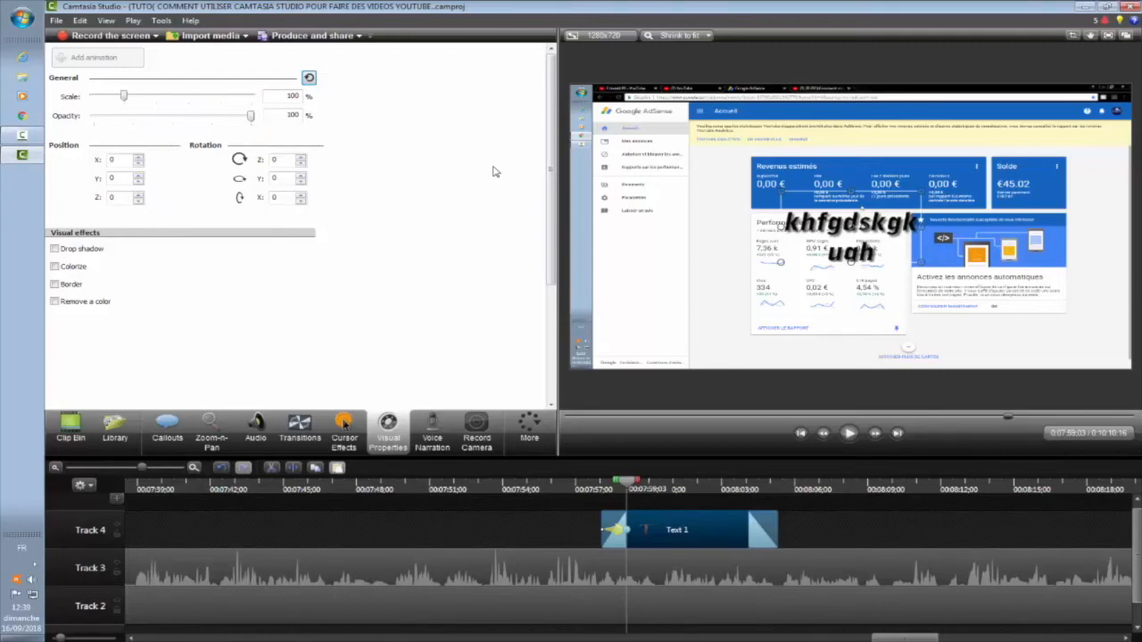
drag(851, 227, 764, 285)
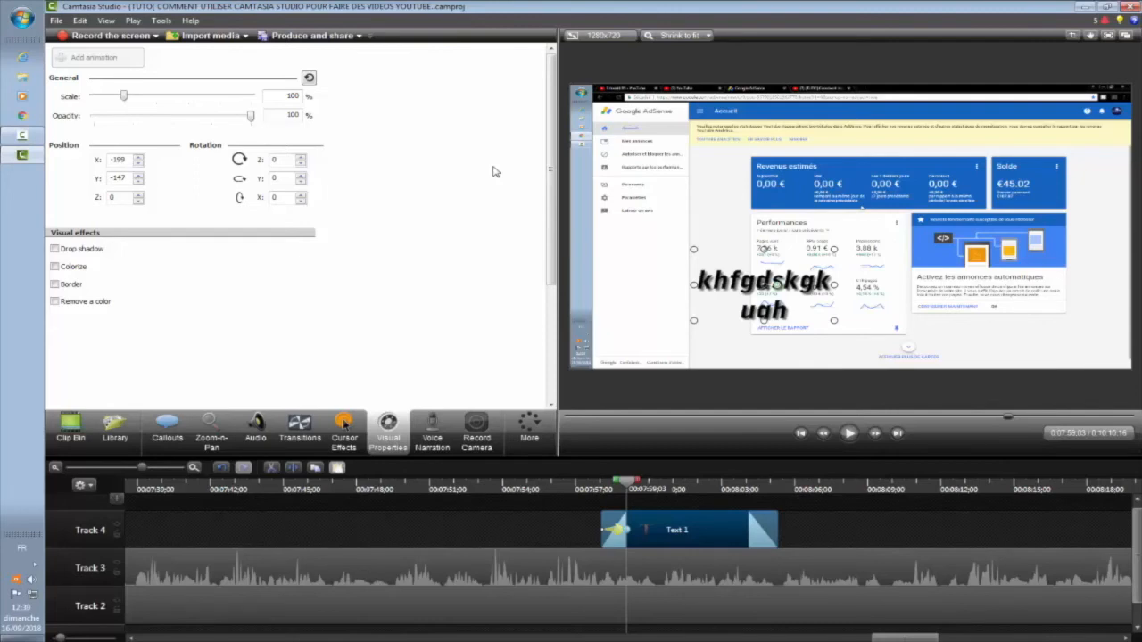
mouse_move(776, 284)
mouse_down()
mouse_move(770, 296)
mouse_move(750, 287)
mouse_move(759, 272)
mouse_move(776, 285)
mouse_up()
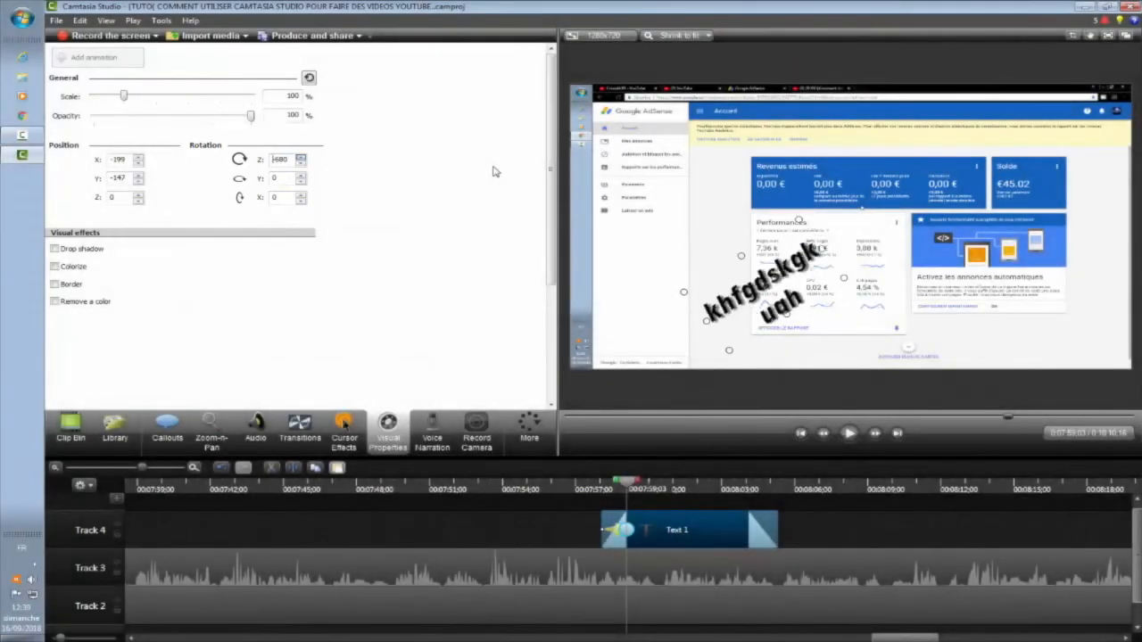
Set the callout animation's Z rotation to -2160, its scale to 137% and its position to X 5, Y 5
key(Down)
key(Down)
key(Down)
key(Down)
key(Down)
key(Down)
key(Down)
key(Down)
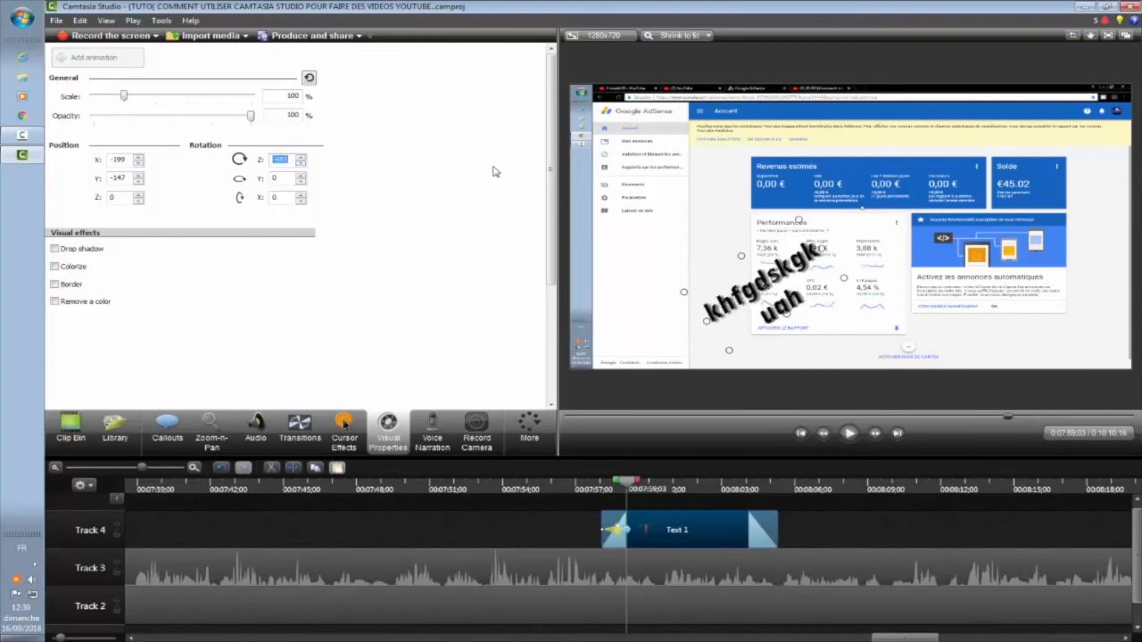
text(-790)
key(Return)
key(Down)
key(Down)
key(Down)
key(Down)
key(Down)
key(Down)
key(Down)
key(Down)
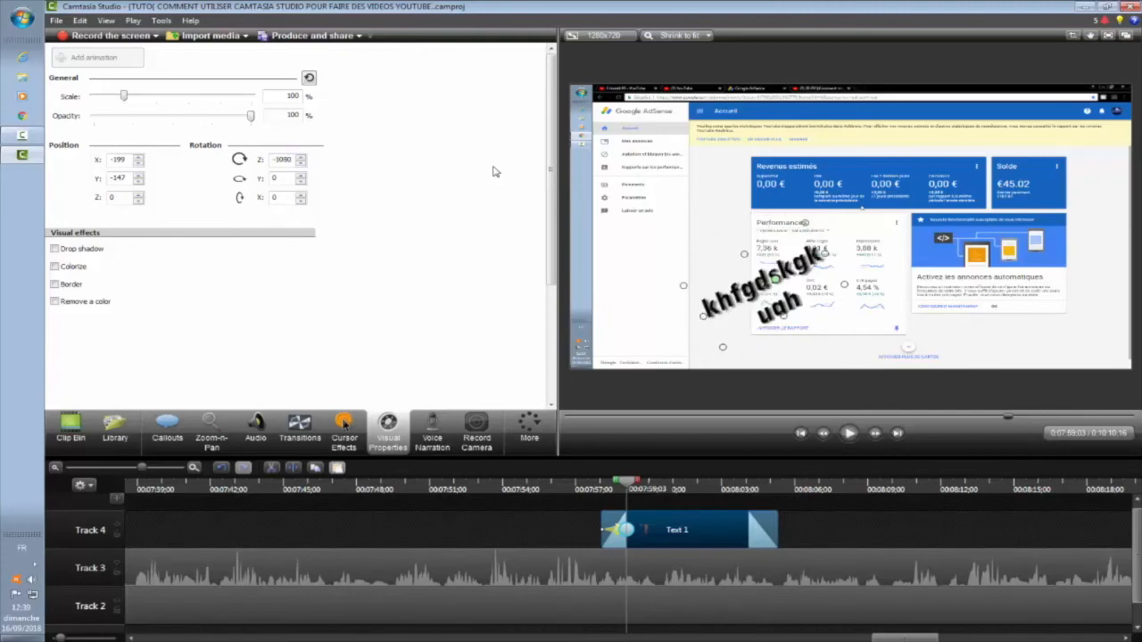
key(Down)
key(Down)
key(Down)
key(Down)
key(Down)
key(Down)
key(Down)
key(Down)
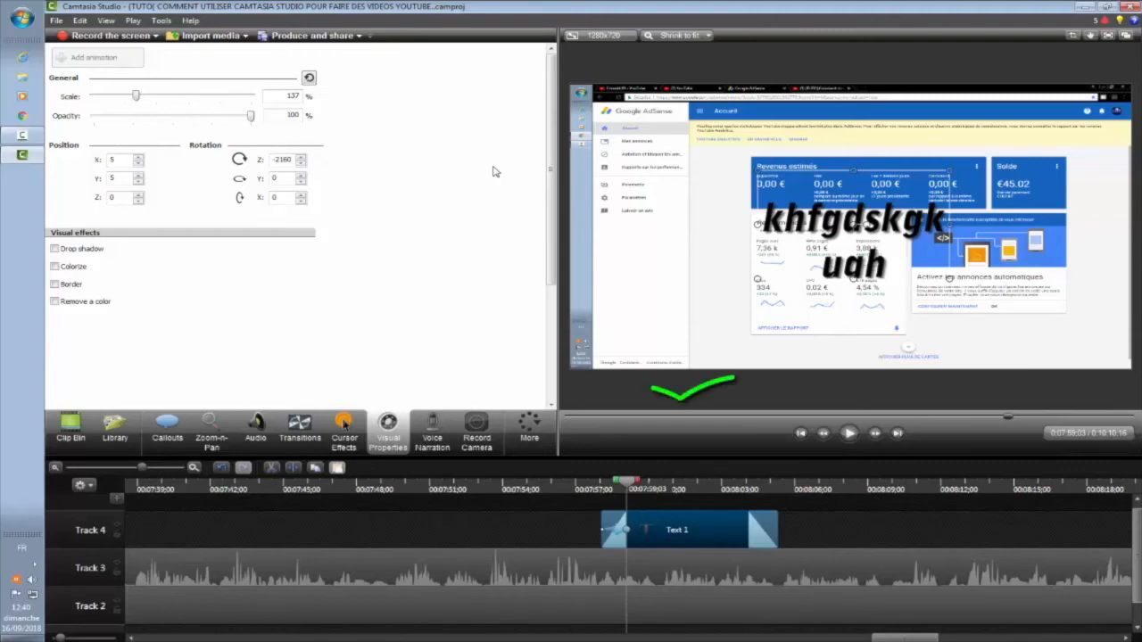
Extend the callout's rotation animation to end shortly after the fade-in, and trim the callout's end slightly
click(495, 172)
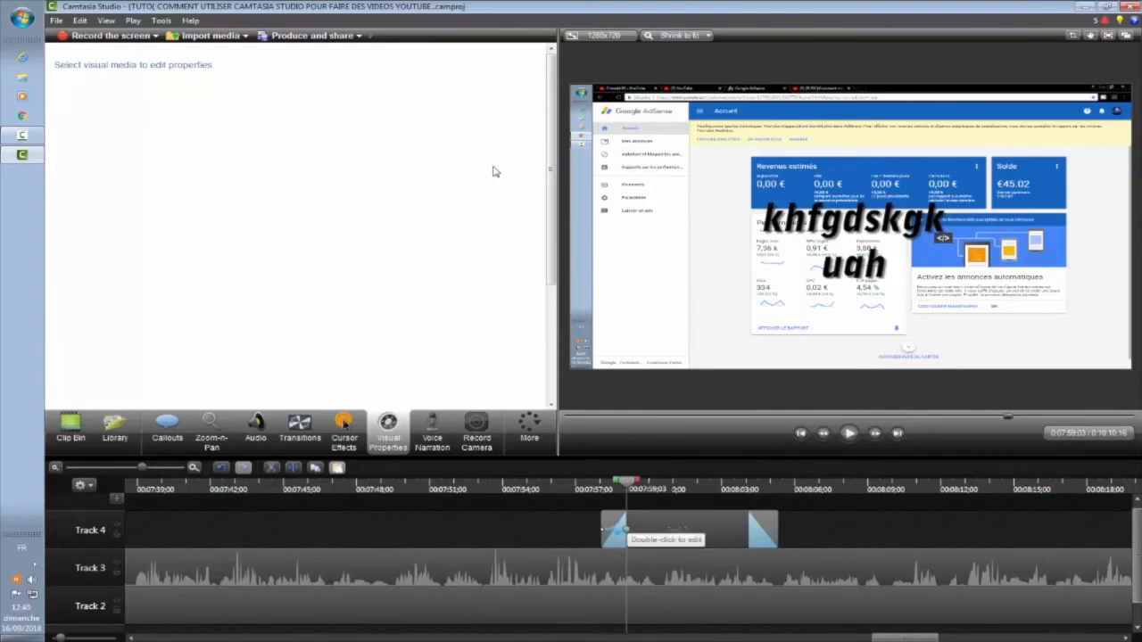
click(618, 530)
drag(626, 530, 749, 531)
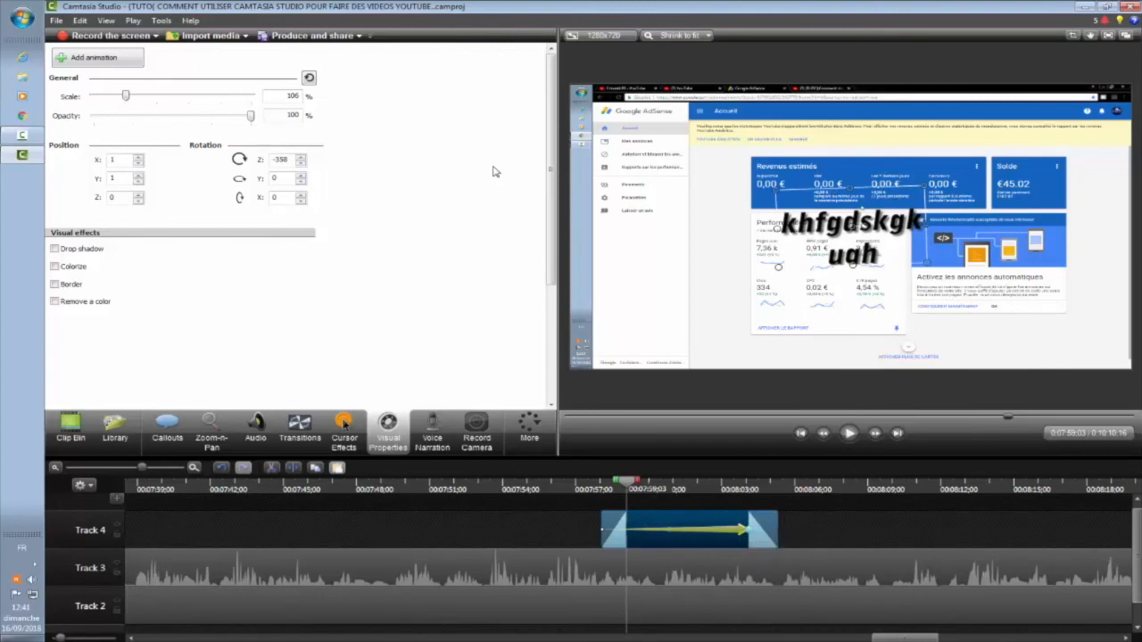
drag(748, 530, 655, 530)
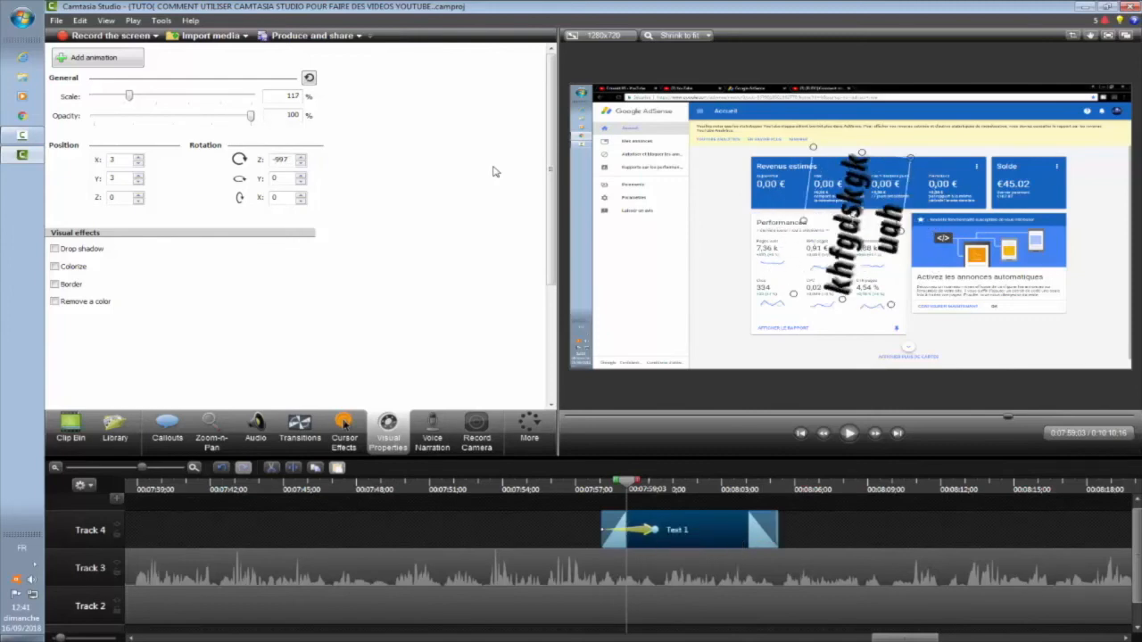
mouse_move(778, 533)
mouse_down()
mouse_move(742, 533)
mouse_move(774, 533)
mouse_up()
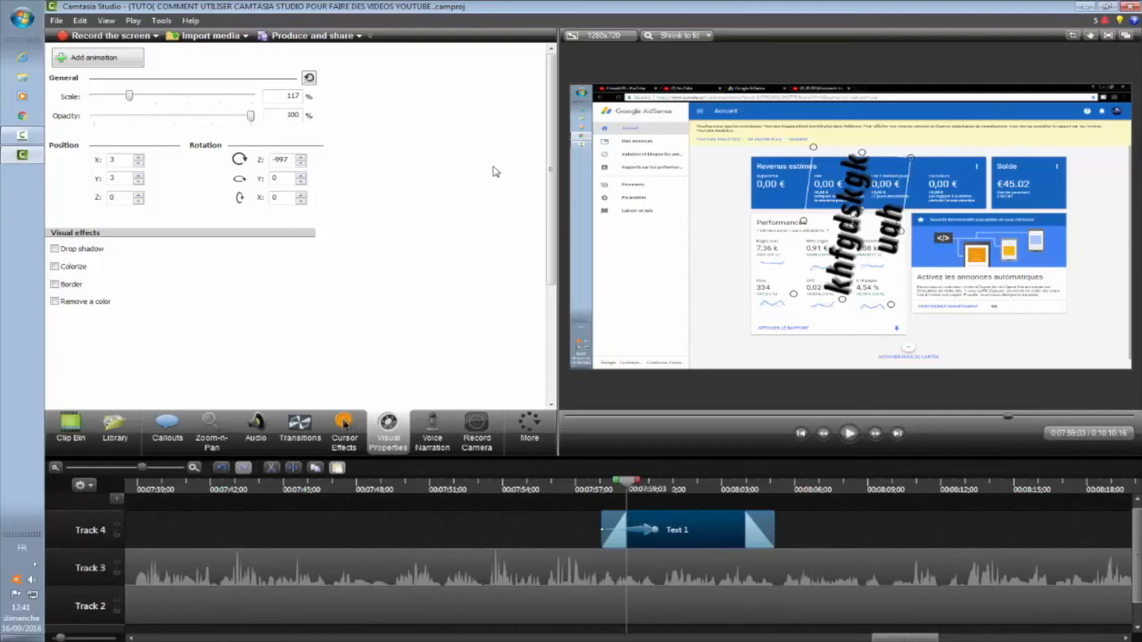
Play back the spinning text callout from 0:07:57;12 to check its animation
click(587, 489)
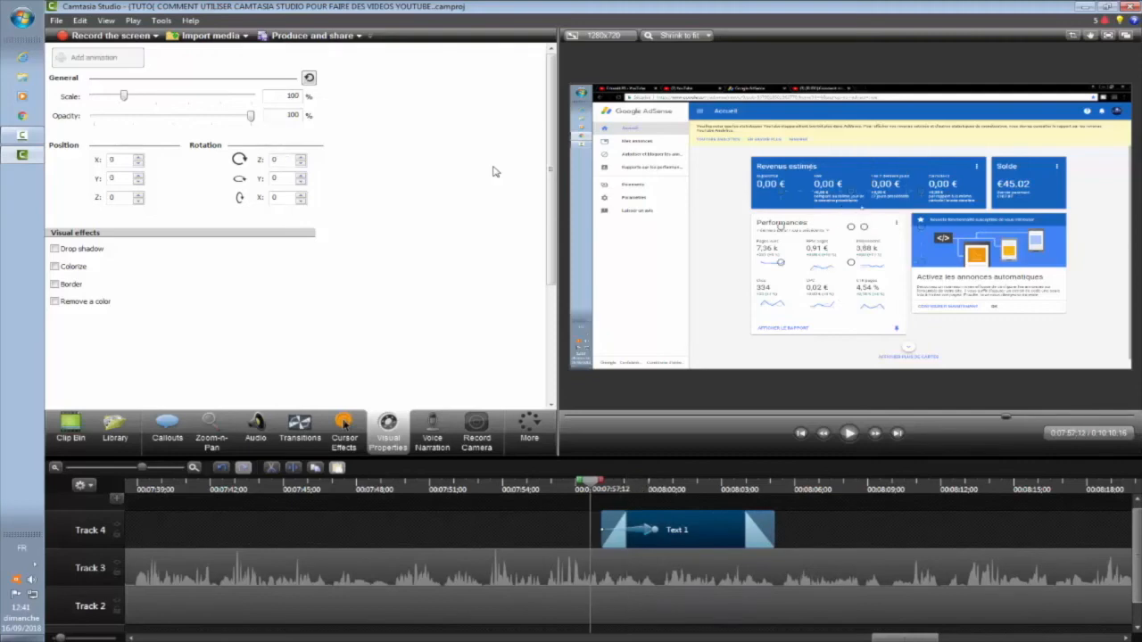
key(space)
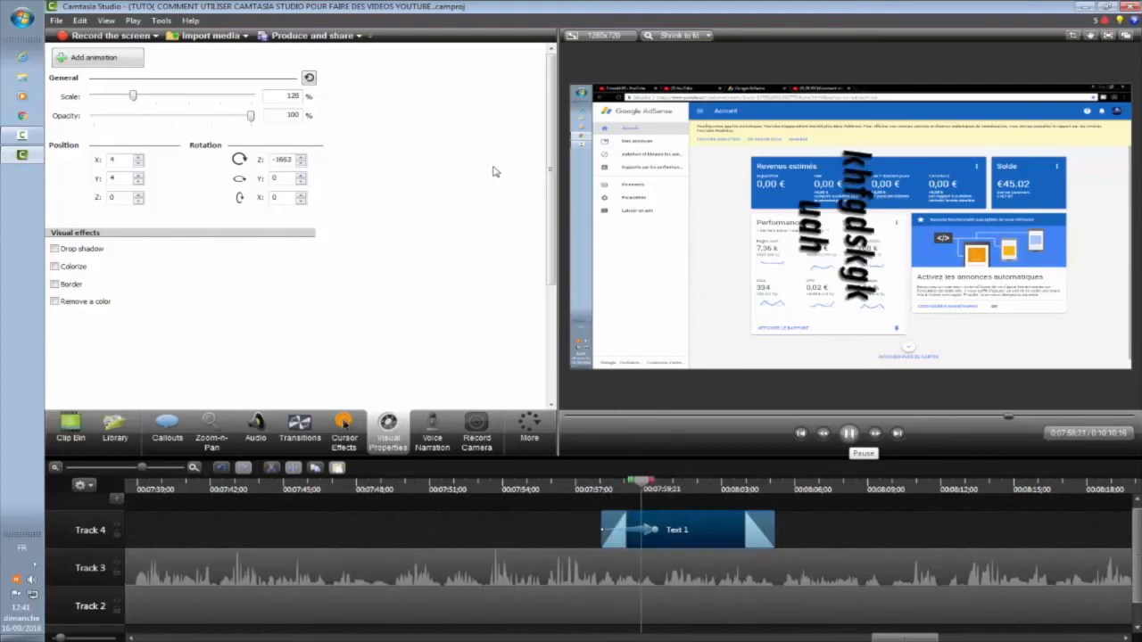
key(space)
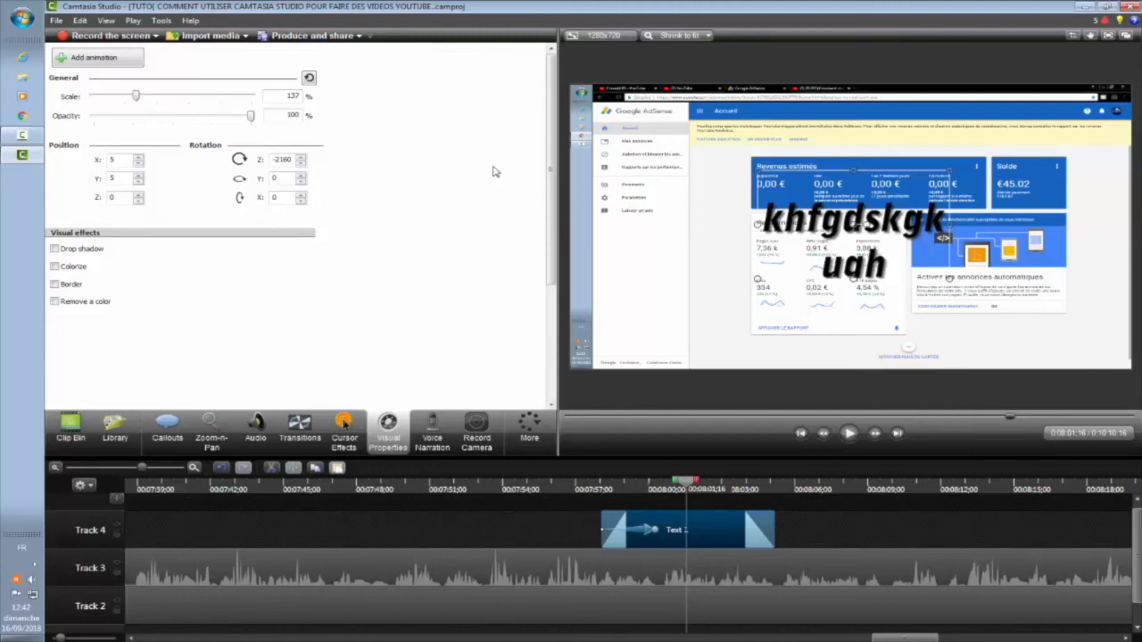
Add a Zoom-n-Pan at 0:08:01;16 that magnifies the recording to 459%, and play it back
click(212, 432)
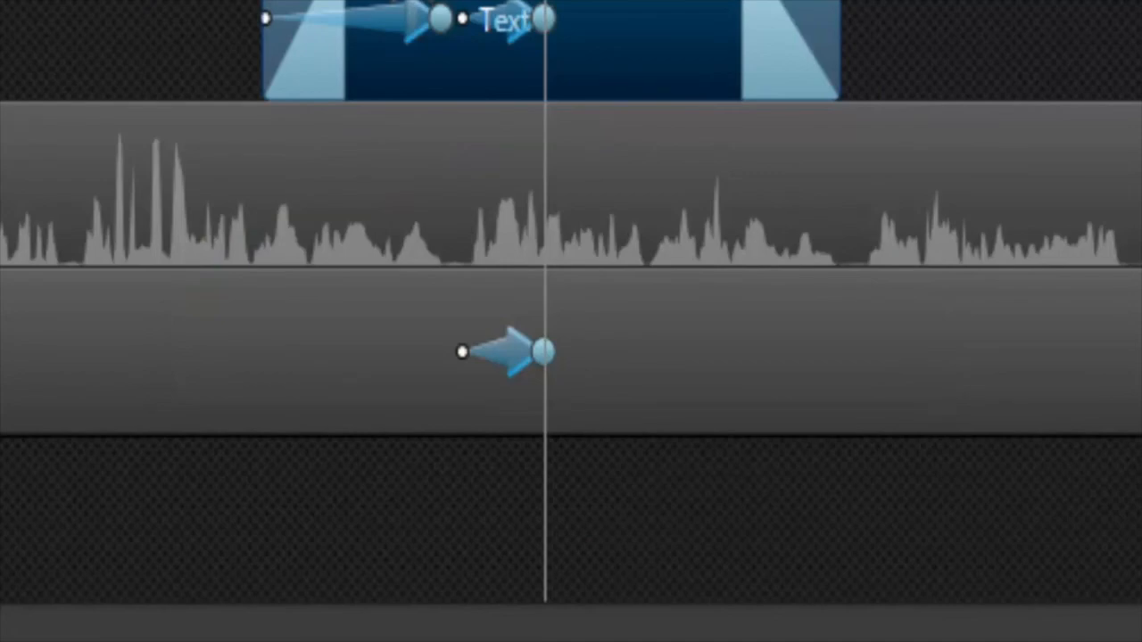
drag(545, 0, 455, 0)
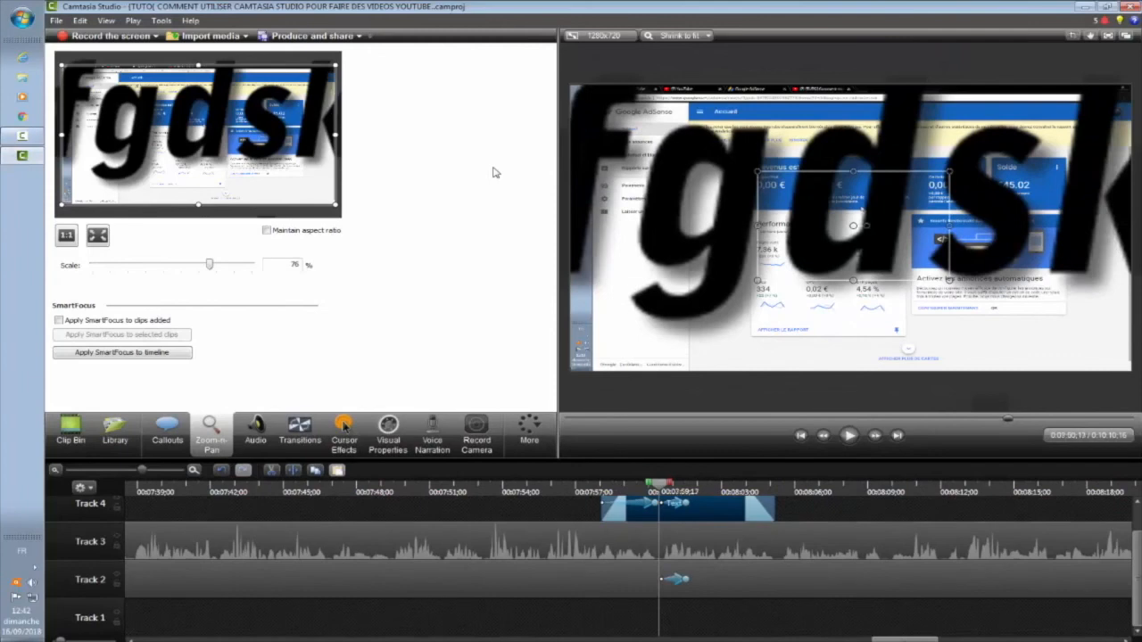
key(ctrl+Left)
key(space)
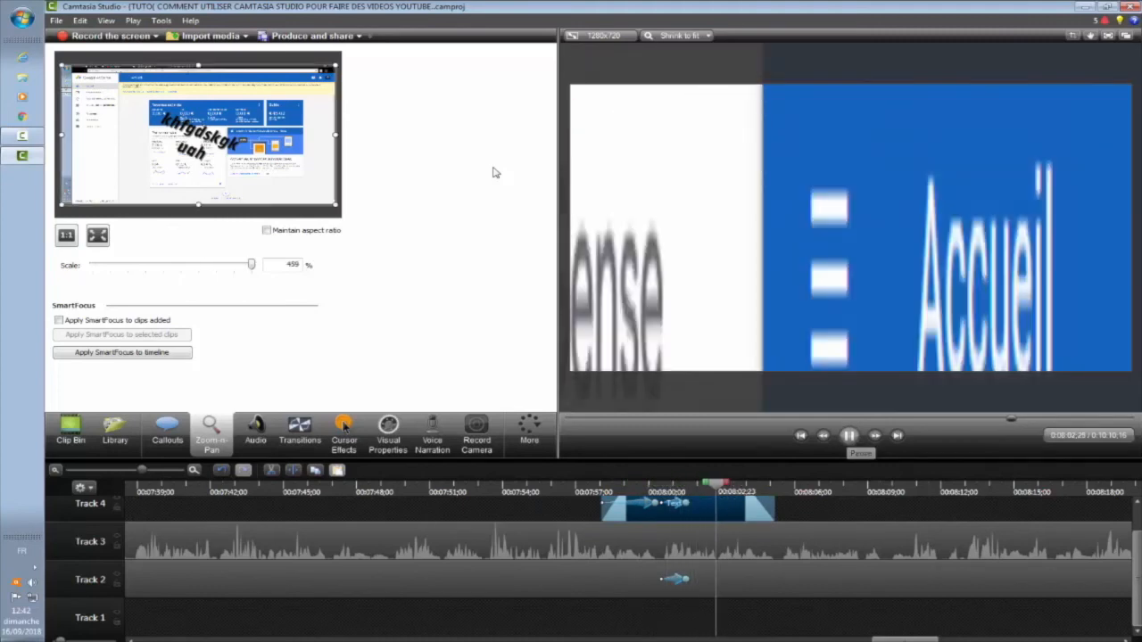
key(space)
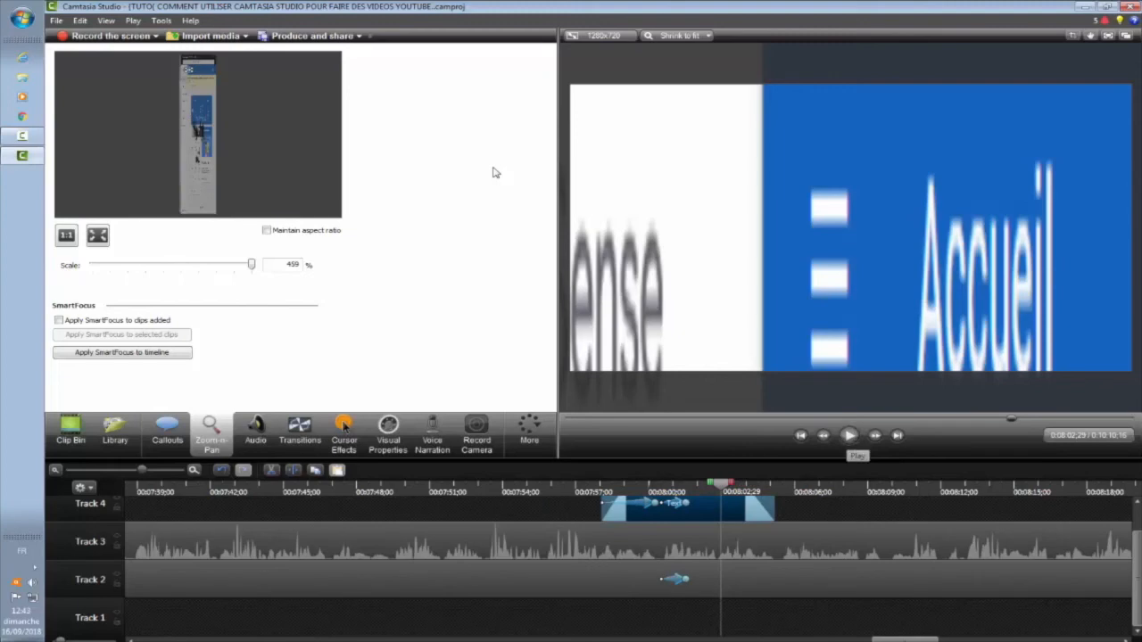
Zoom back out at 0:08:02;01 by scaling the media to fit the entire canvas
click(667, 487)
drag(667, 484, 663, 484)
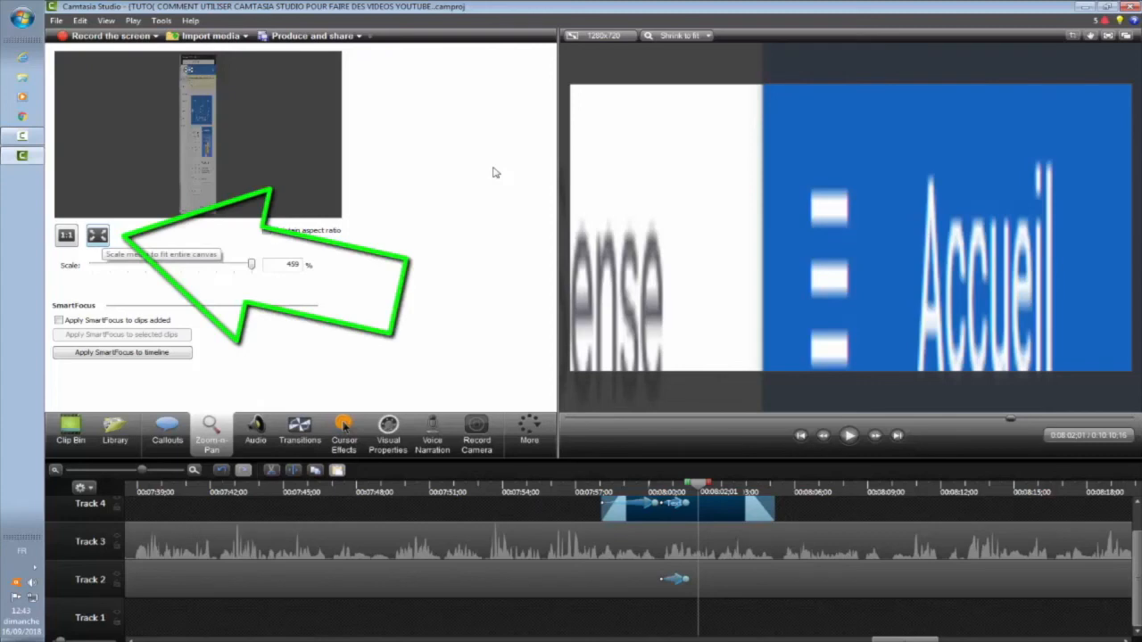
click(97, 234)
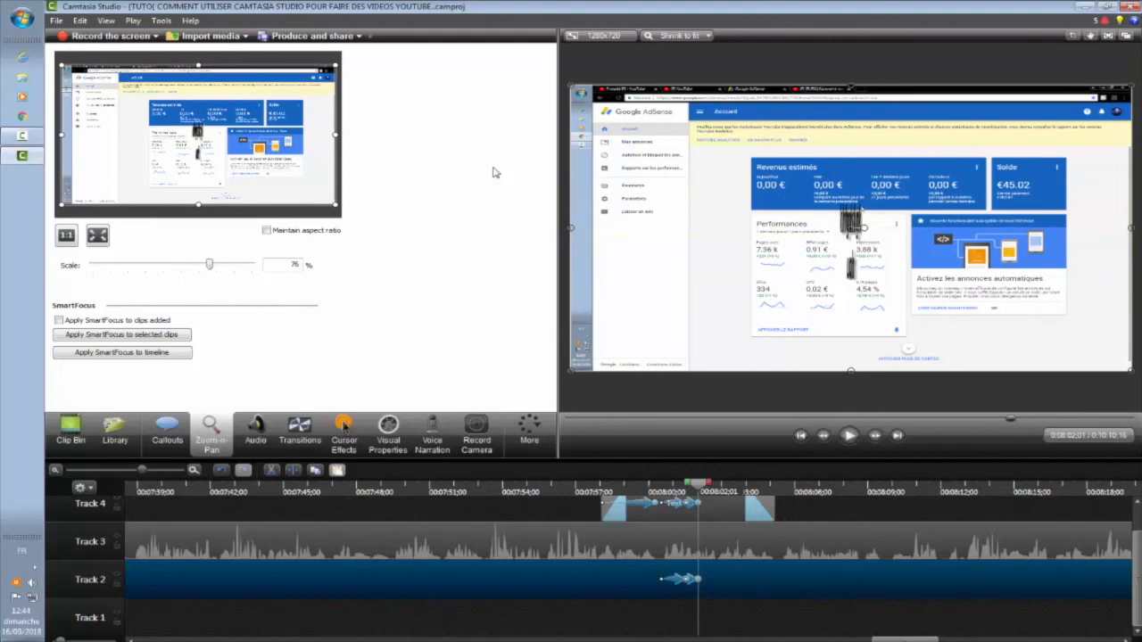
Play back the zoom-in and zoom-out sequence from 0:08:00;04
click(495, 172)
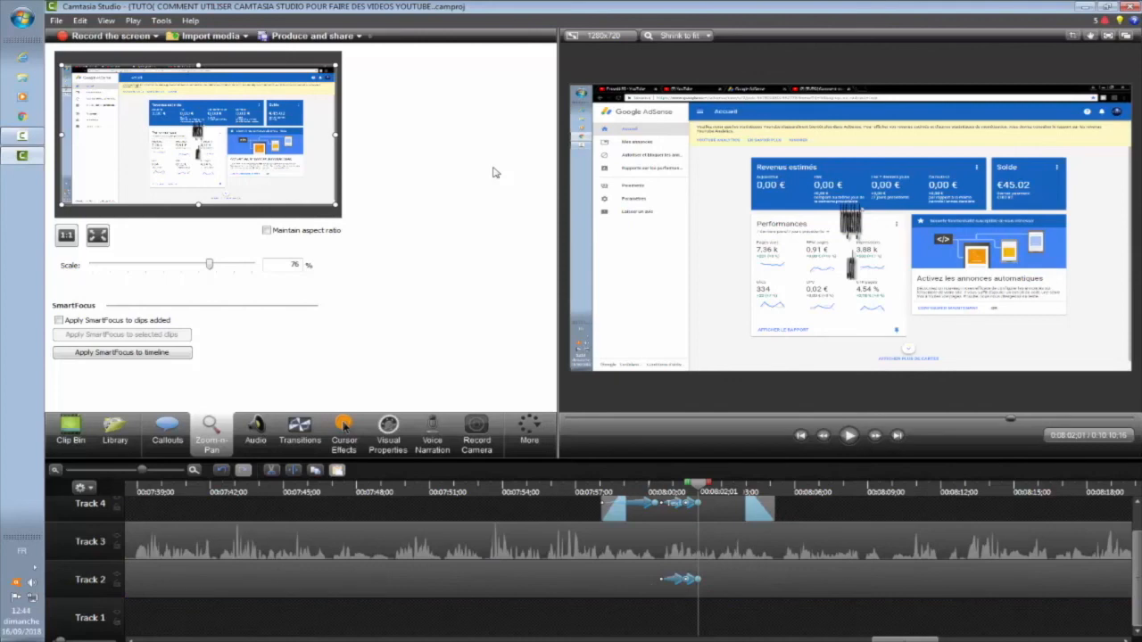
key(ctrl+z)
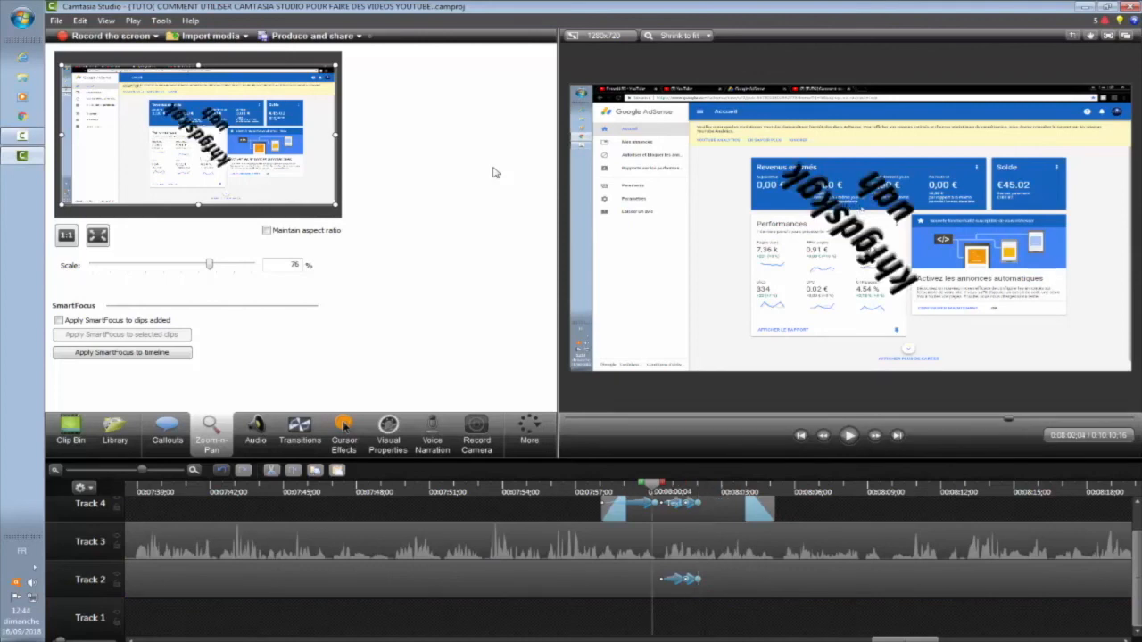
key(space)
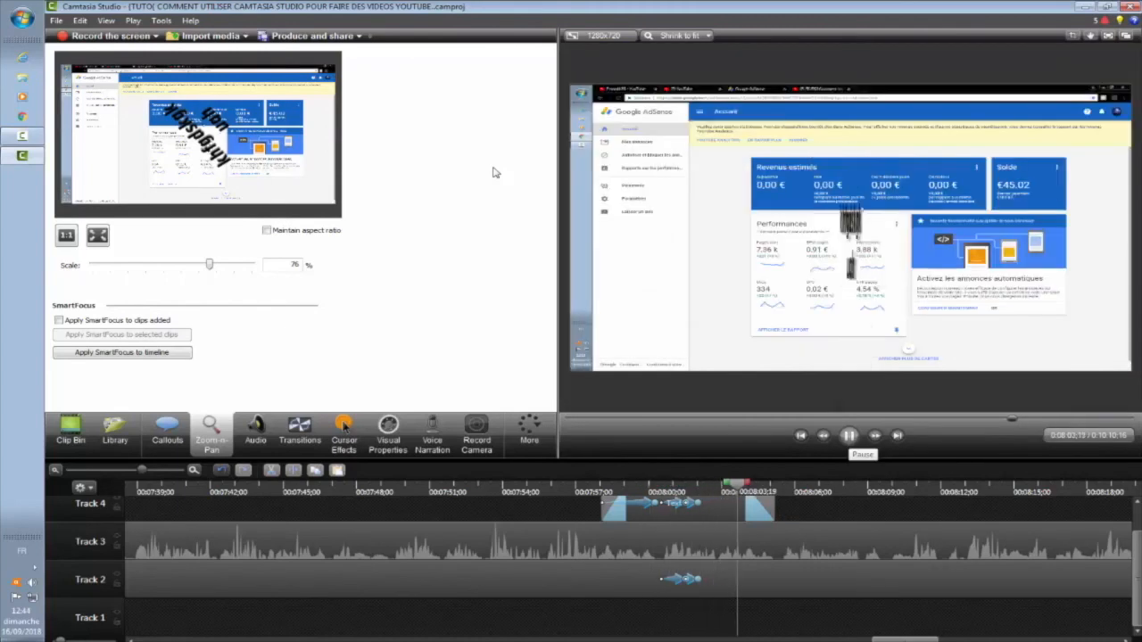
key(space)
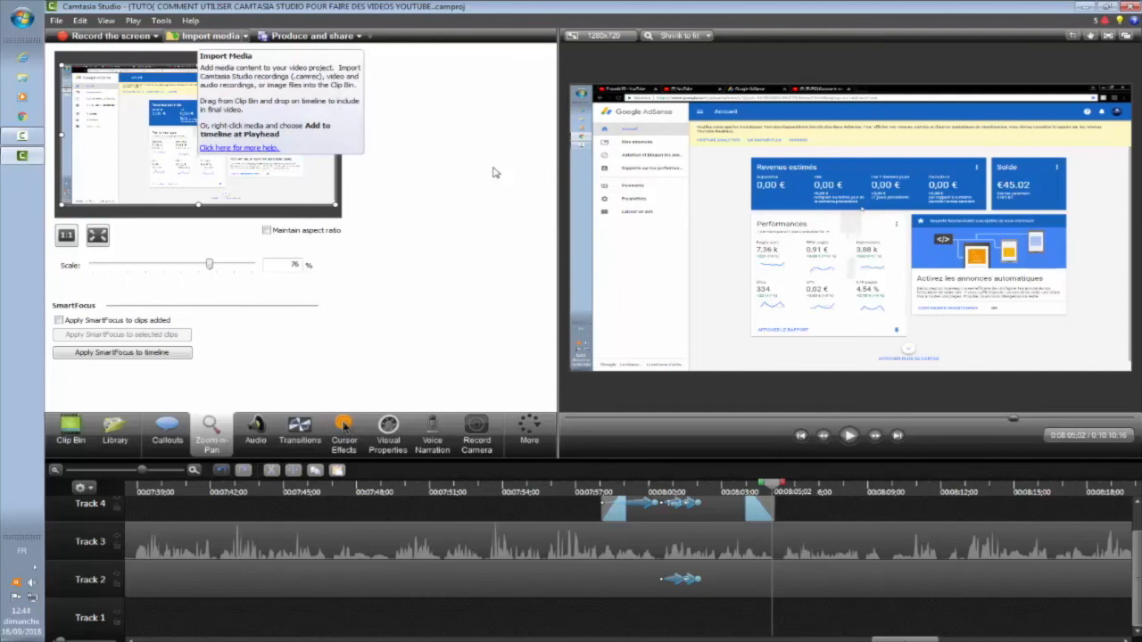
Look at the media import dialog and the outro clip in the project's media
key(ctrl+i)
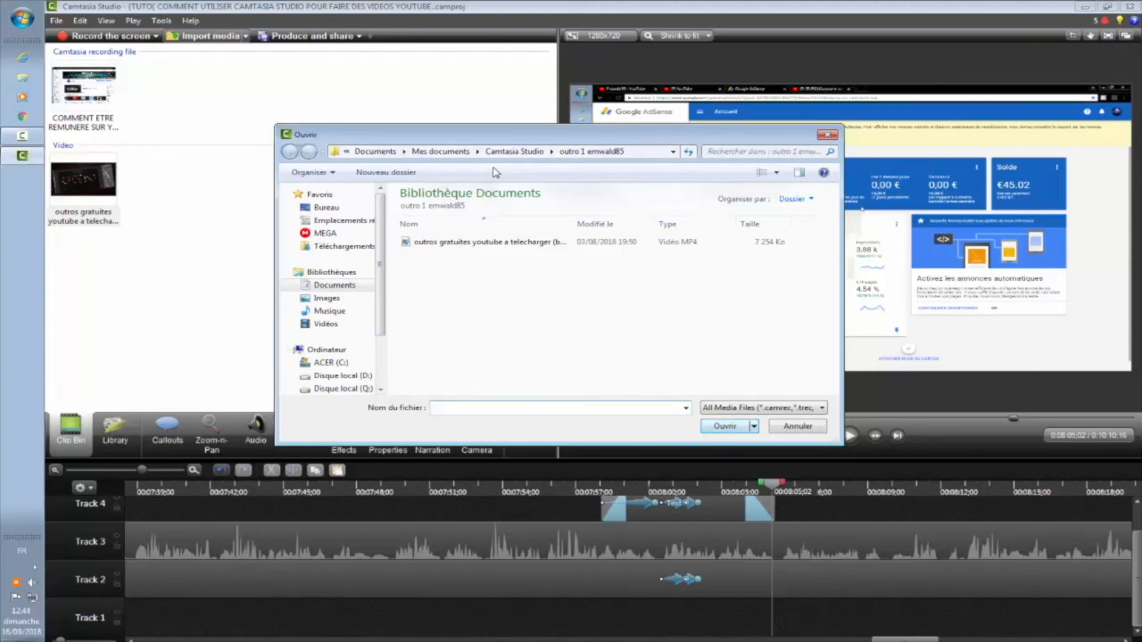
key(Escape)
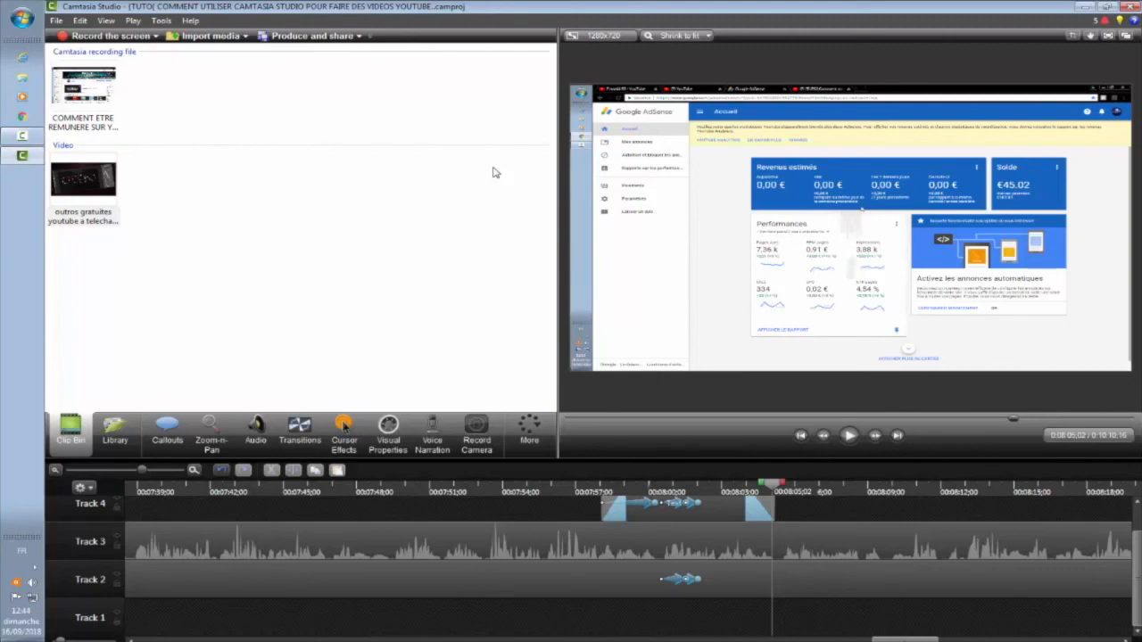
click(493, 168)
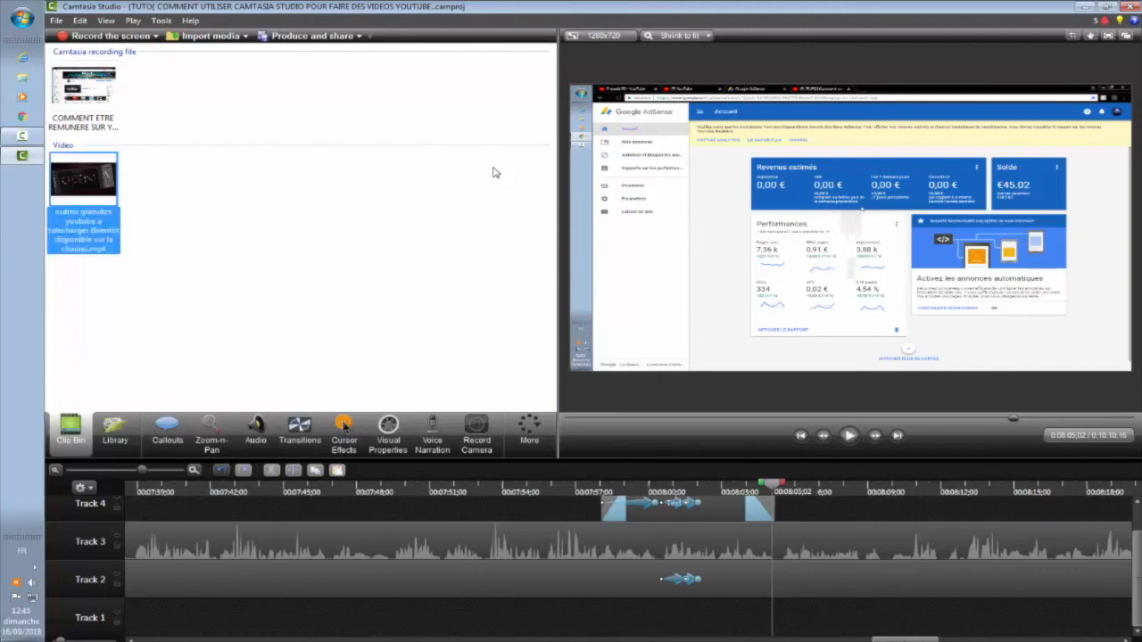
click(496, 172)
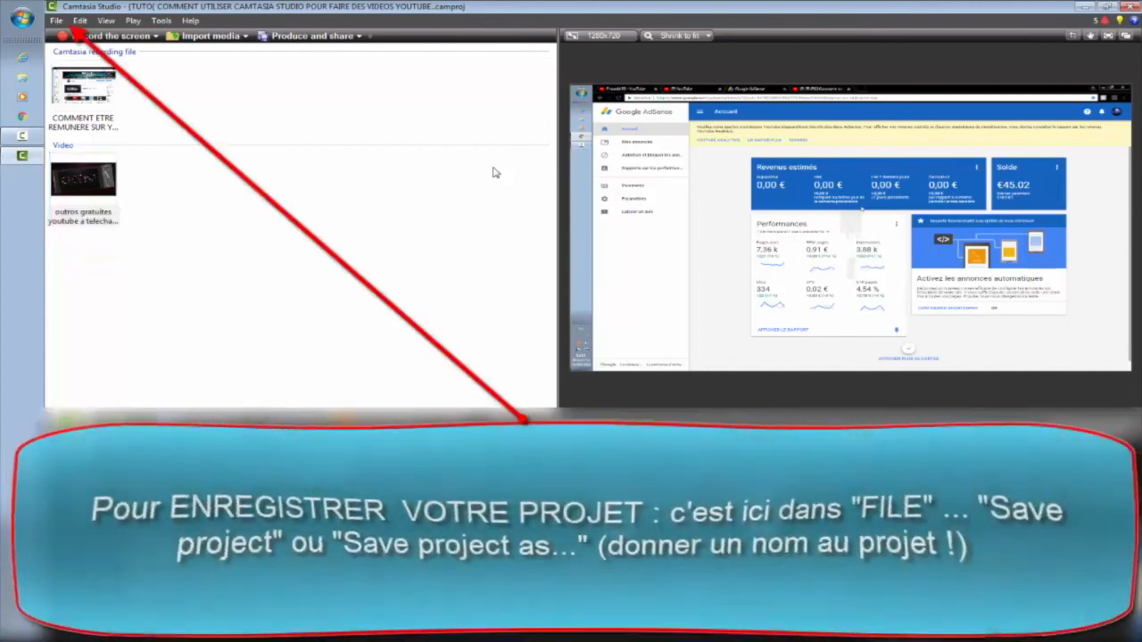